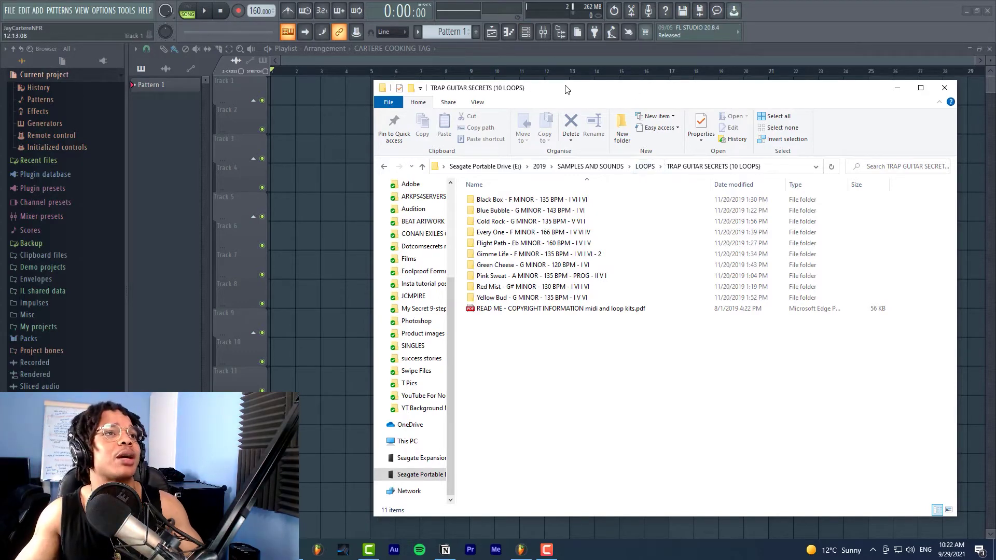
# Open the Green Cheese - G MINOR - 120 BPM folder and place its FULL LOOP WAV on Track 1 at bar 1 of the playlist
pyautogui.moveTo(564, 88); pyautogui.dragTo(513, 89)
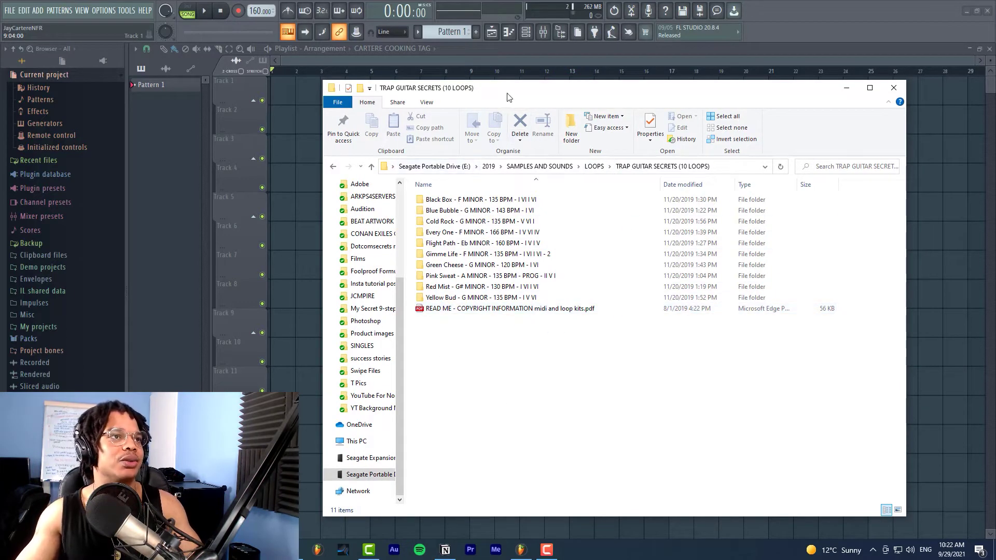
pyautogui.moveTo(462, 89); pyautogui.dragTo(524, 85)
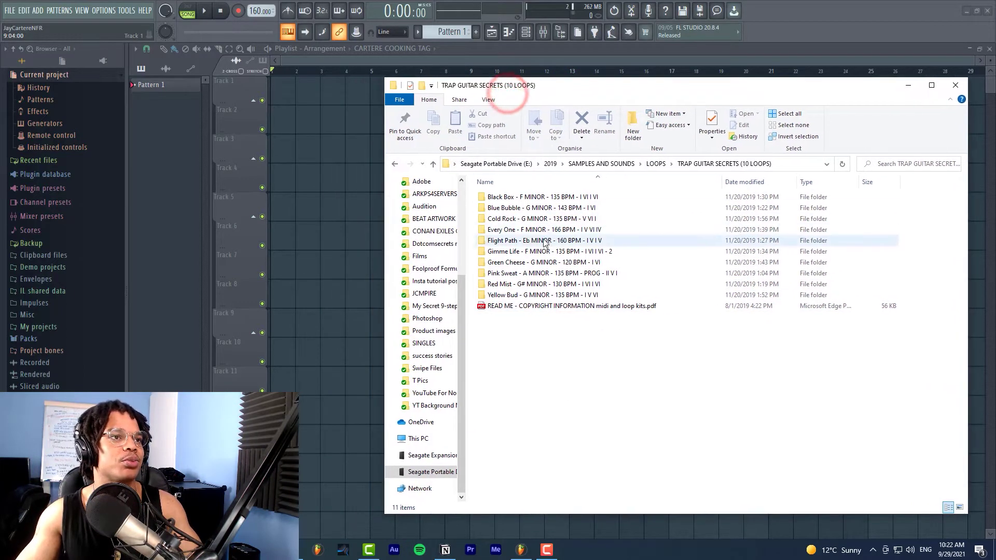
pyautogui.doubleClick(523, 263)
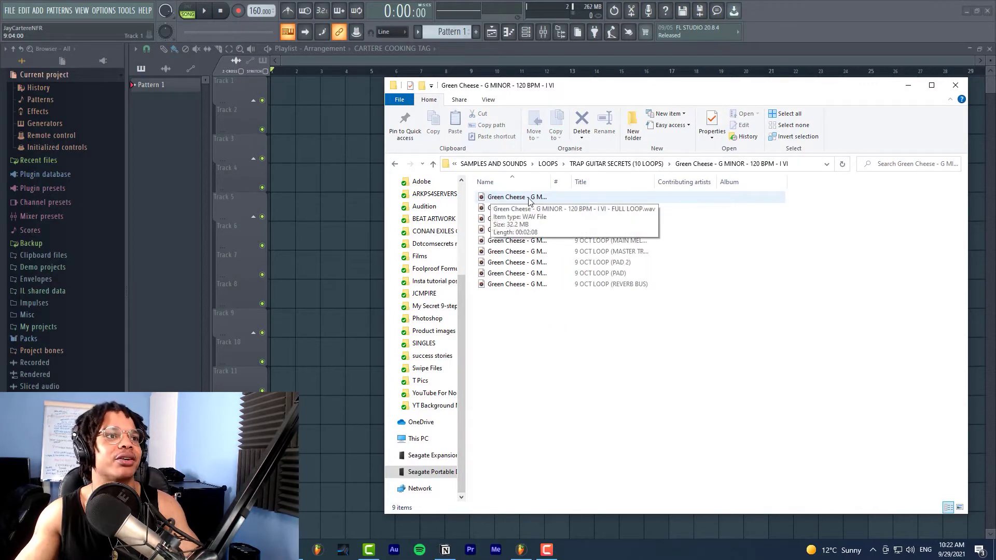
pyautogui.moveTo(529, 200); pyautogui.dragTo(272, 96)
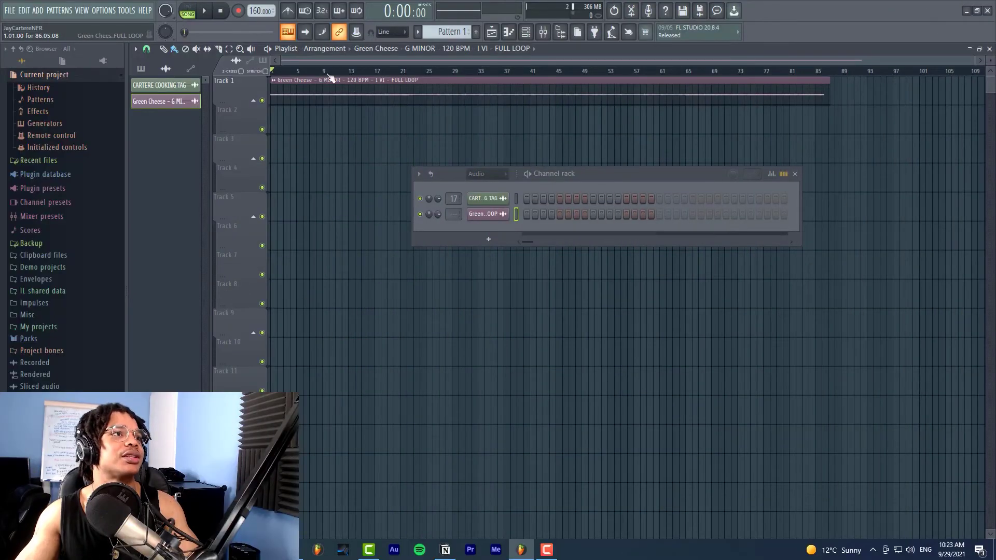
# Set the project tempo to 120 BPM and agree to restretch all channels
pyautogui.moveTo(261, 10); pyautogui.dragTo(261, 41)
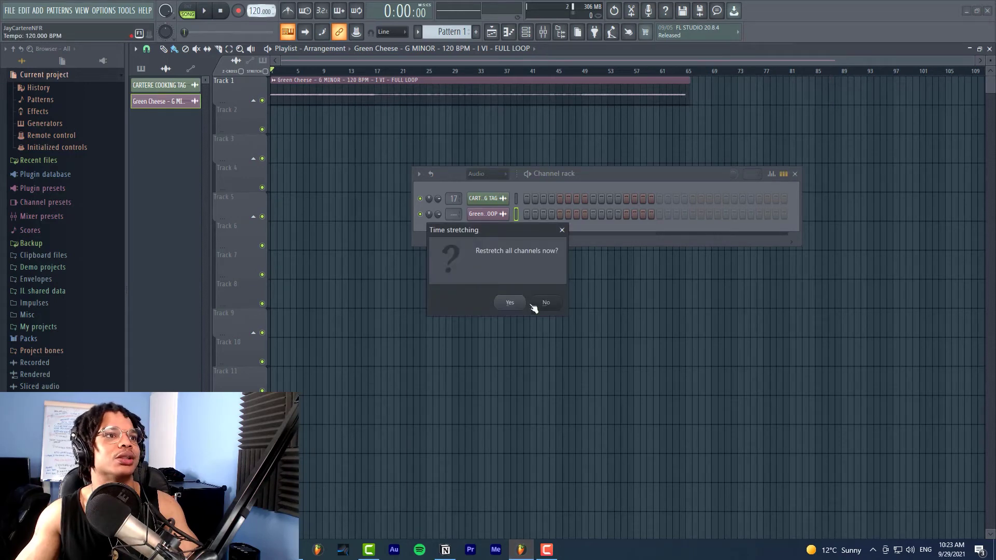
pyautogui.click(508, 306)
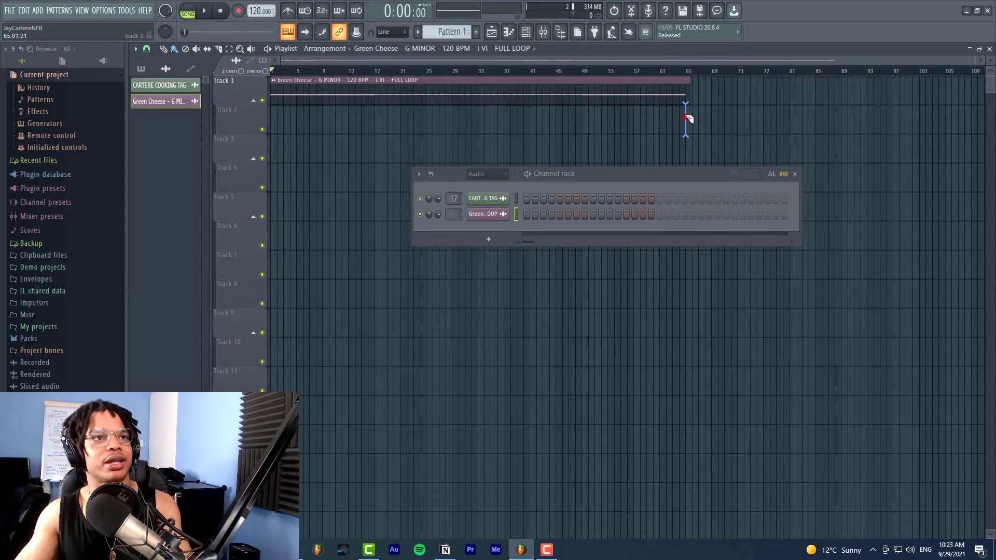
# Trim the end of the Green Cheese clip on Track 1 back to bar 65
pyautogui.click(686, 117)
pyautogui.click(690, 94)
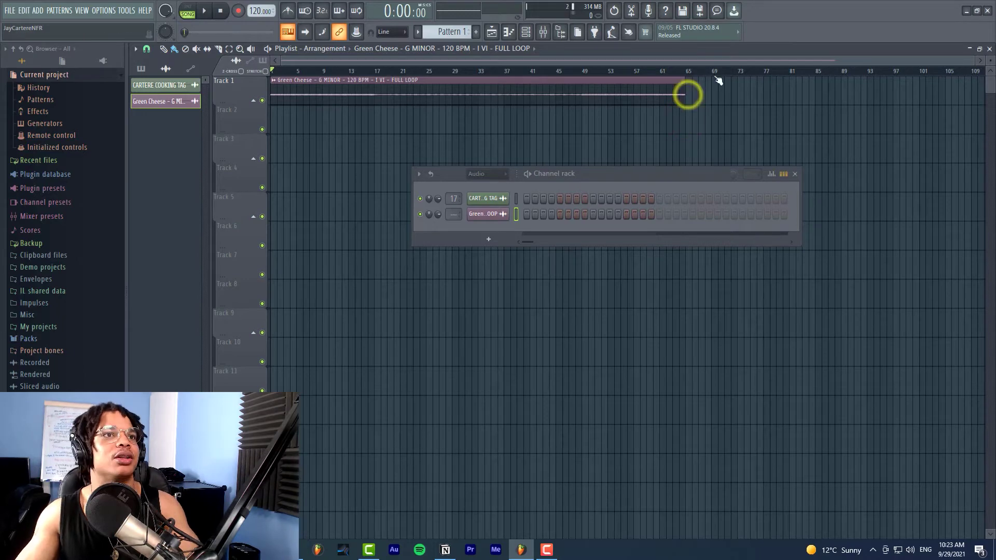
pyautogui.click(687, 71)
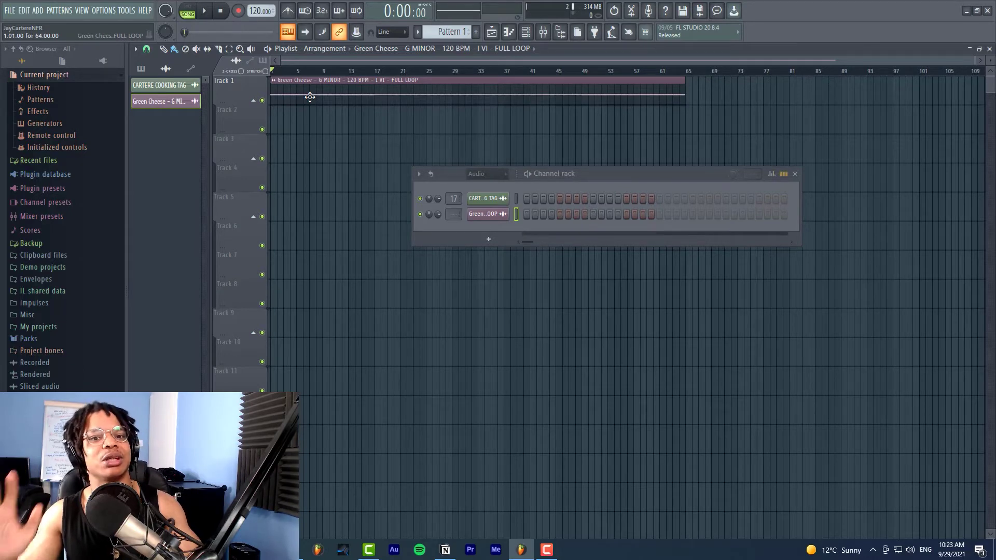
# Detect the Green Cheese clip's tempo using the 100 to 200 range, and decline applying the detected value to the project
pyautogui.click(274, 81)
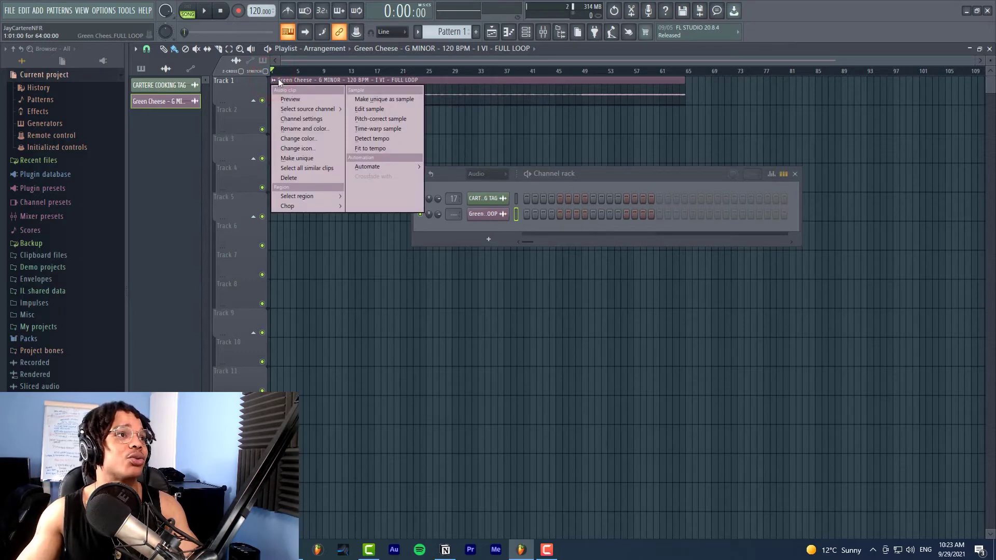
pyautogui.click(381, 139)
pyautogui.moveTo(519, 99)
pyautogui.mouseDown()
pyautogui.moveTo(498, 100)
pyautogui.moveTo(530, 101)
pyautogui.mouseUp()
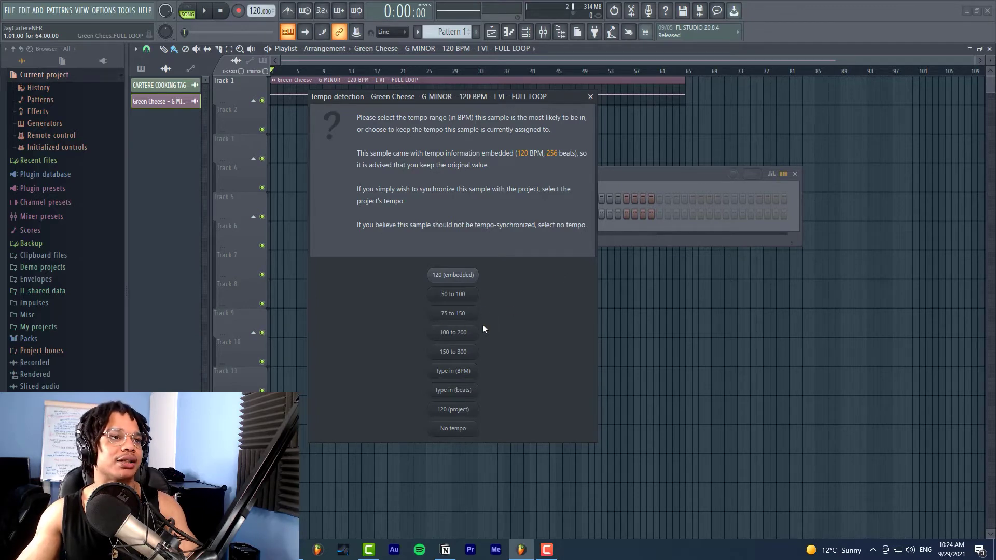
pyautogui.click(459, 336)
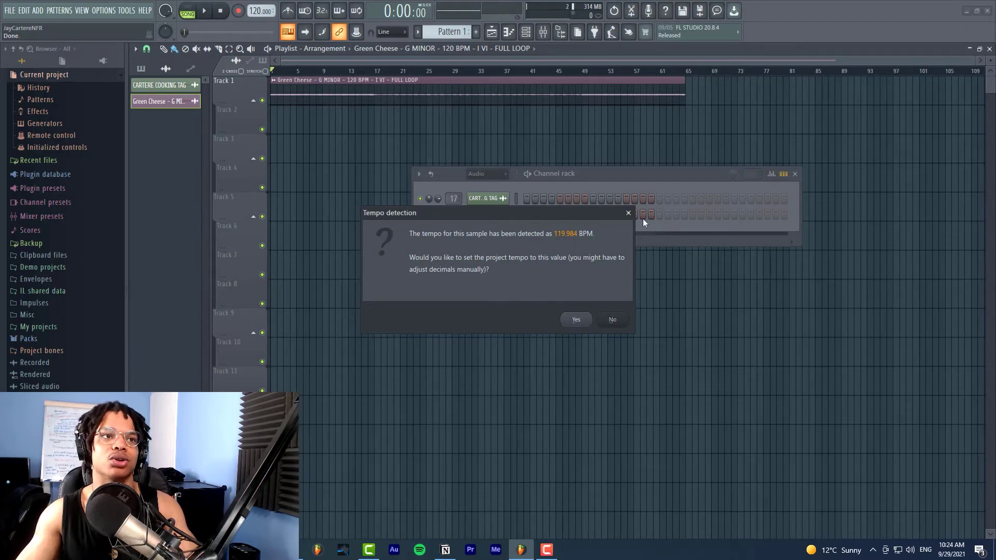
pyautogui.click(612, 321)
# Run tempo detection on the Green Cheese clip again and enter its tempo manually as 120 BPM
pyautogui.click(274, 81)
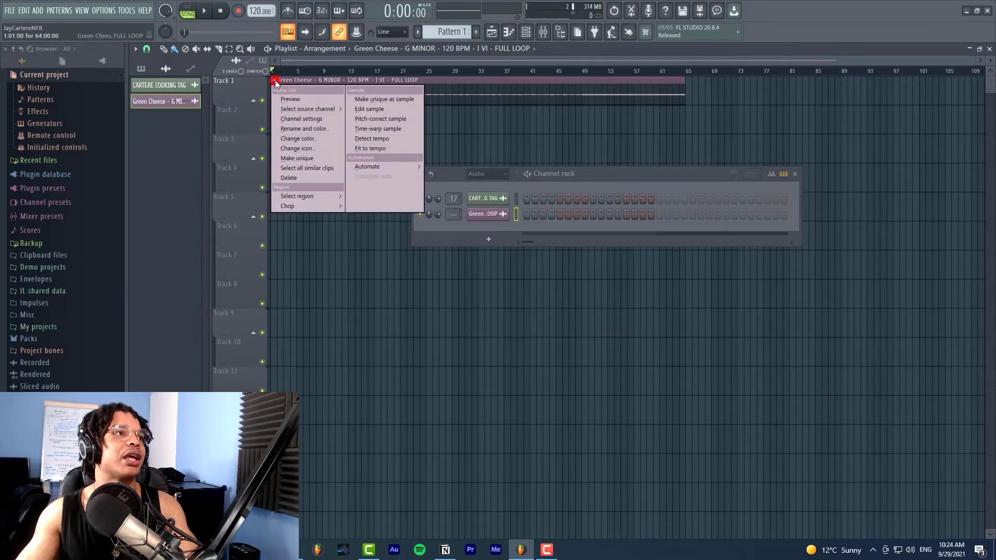
pyautogui.click(362, 139)
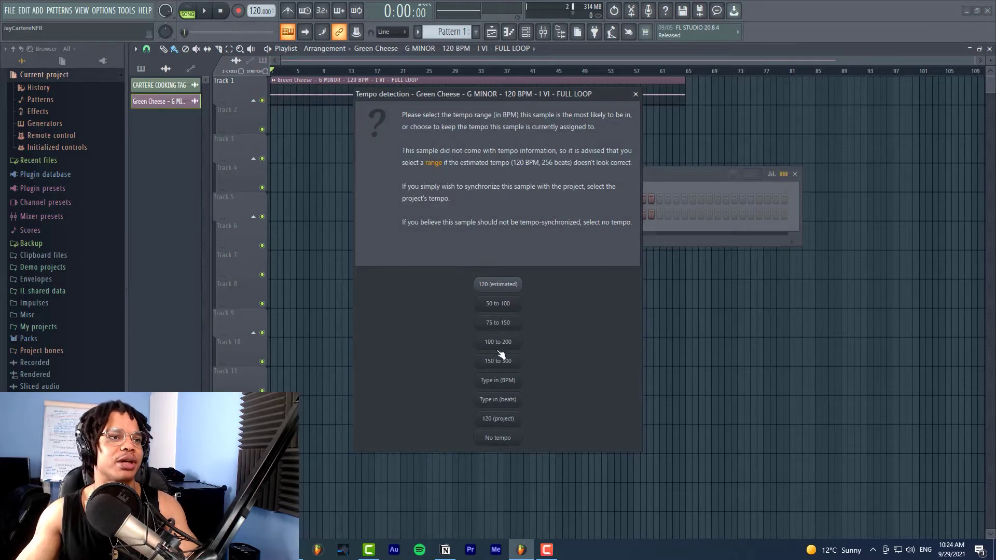
pyautogui.click(498, 380)
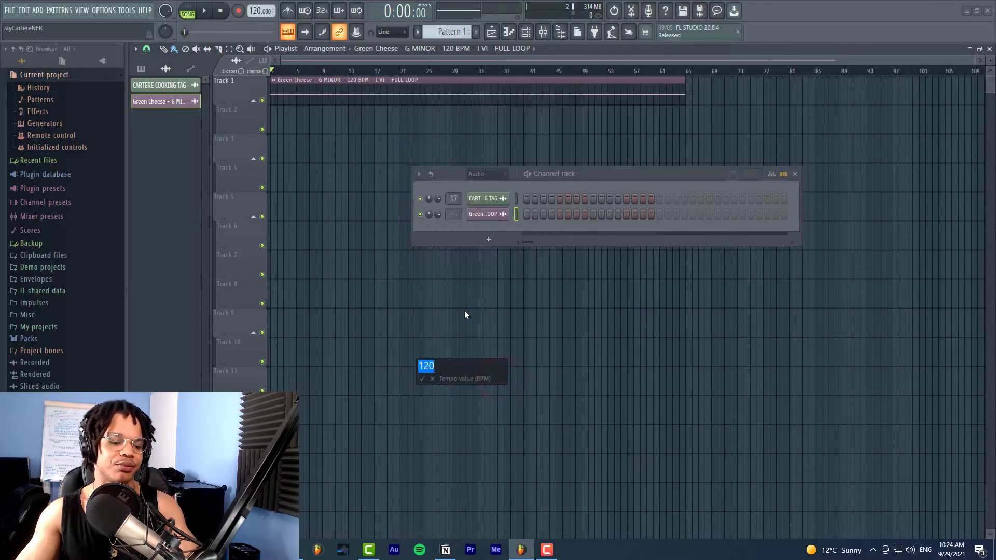
pyautogui.click(422, 380)
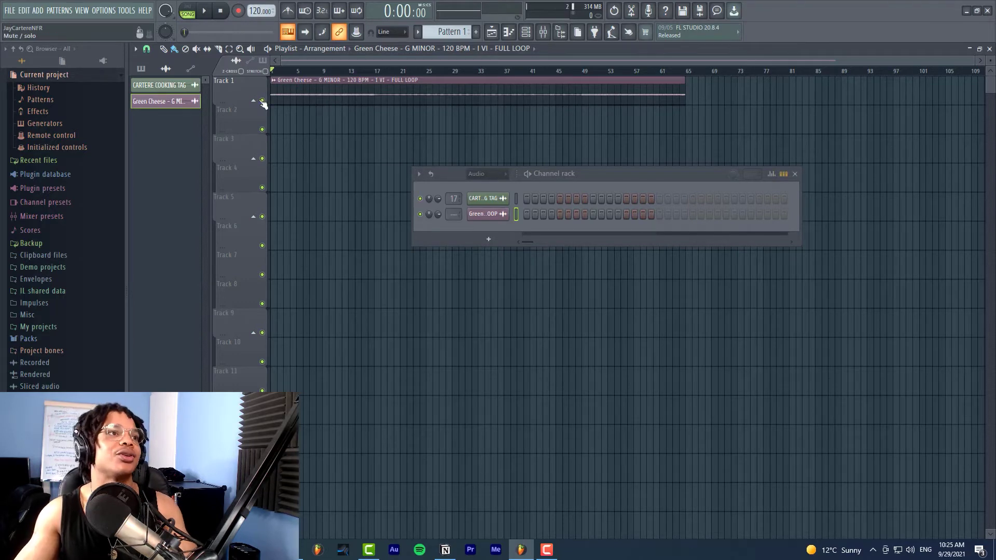
# Select the first eight bars of the playlist as the loop region and play them back
pyautogui.click(322, 73)
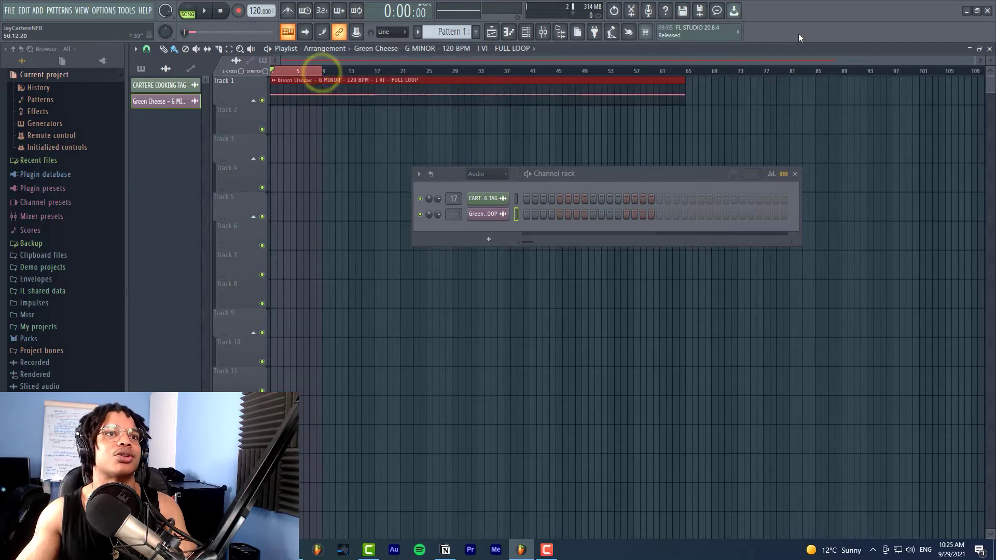
pyautogui.scroll(4, 972, 62)
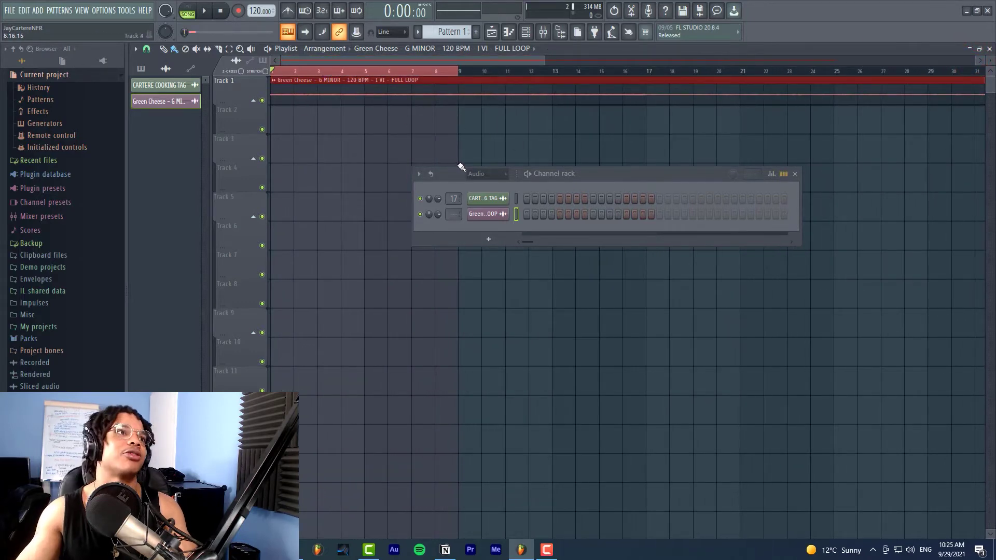
pyautogui.press('space')
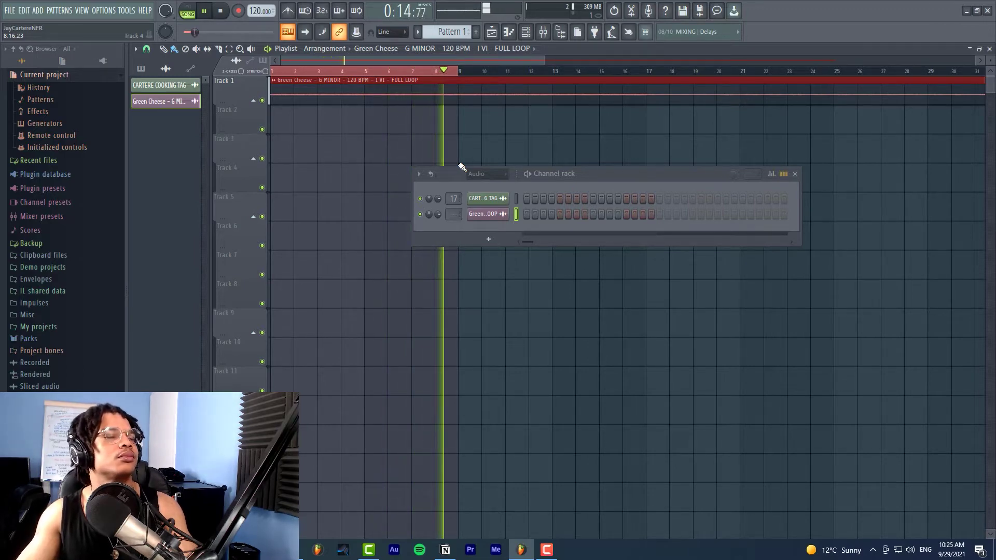
pyautogui.press('space')
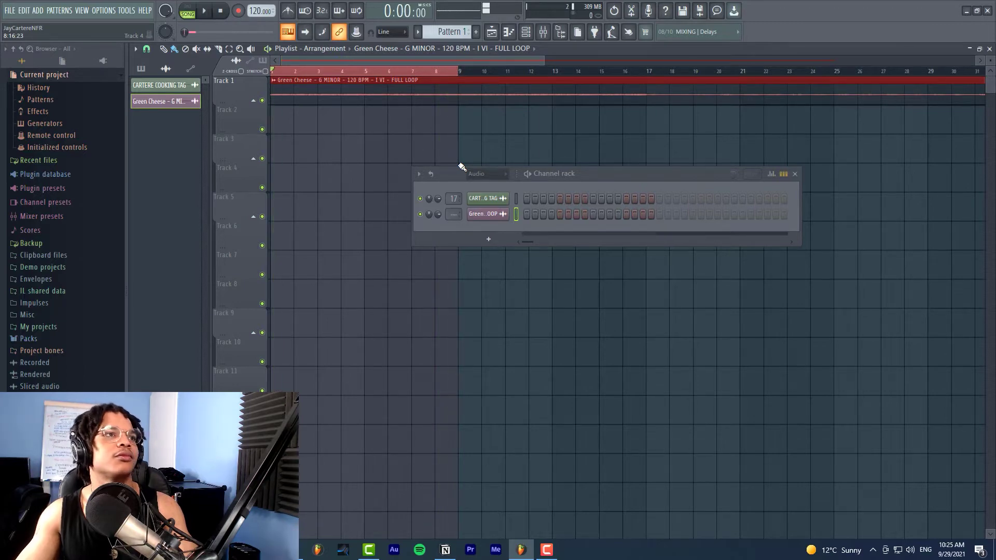
# Set the project tempo to 140 BPM and listen to the selected bars of the loop
pyautogui.moveTo(262, 10); pyautogui.dragTo(262, 6)
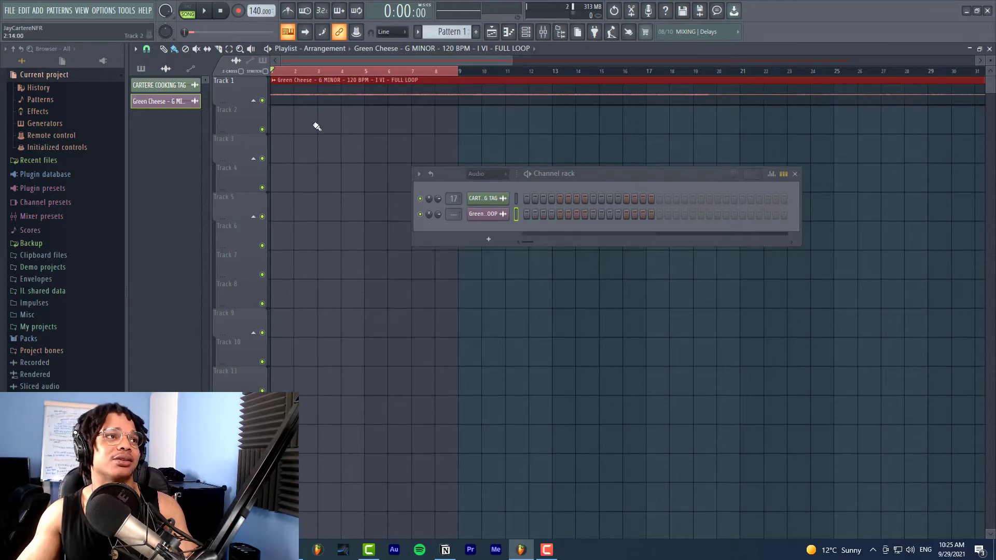
pyautogui.press('space')
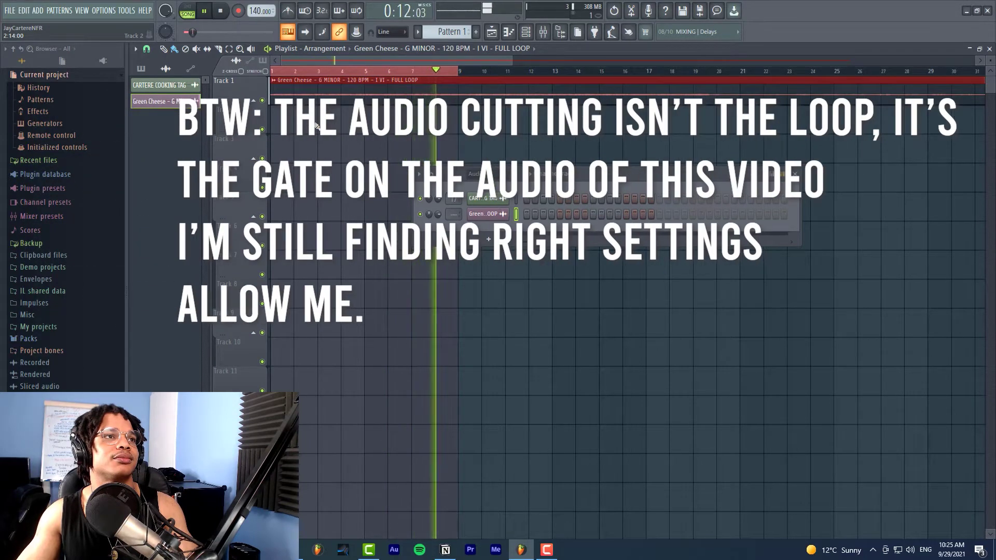
pyautogui.press('space')
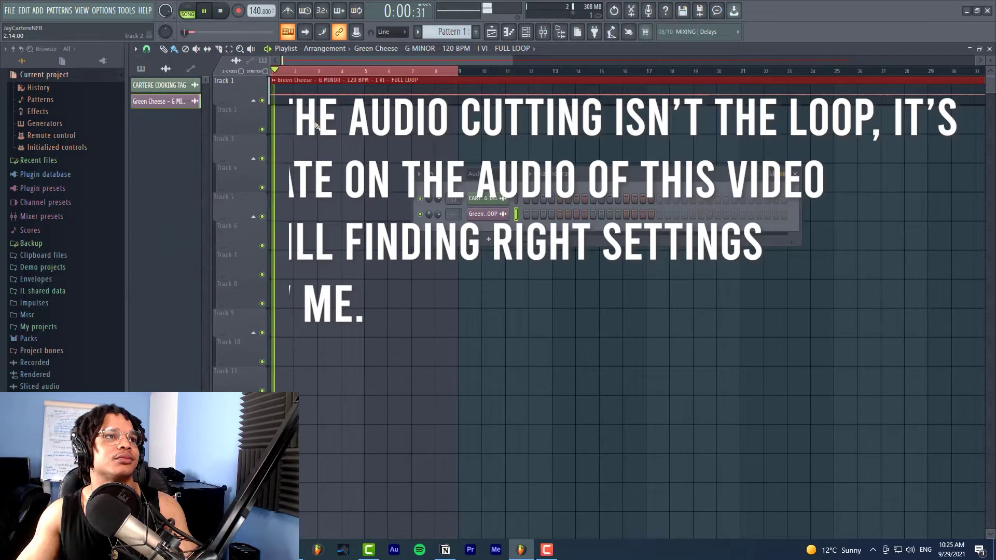
# Fit the Green Cheese clip to the project tempo using the estimated 120 BPM, and play back the selected bars
pyautogui.moveTo(509, 61); pyautogui.dragTo(521, 94)
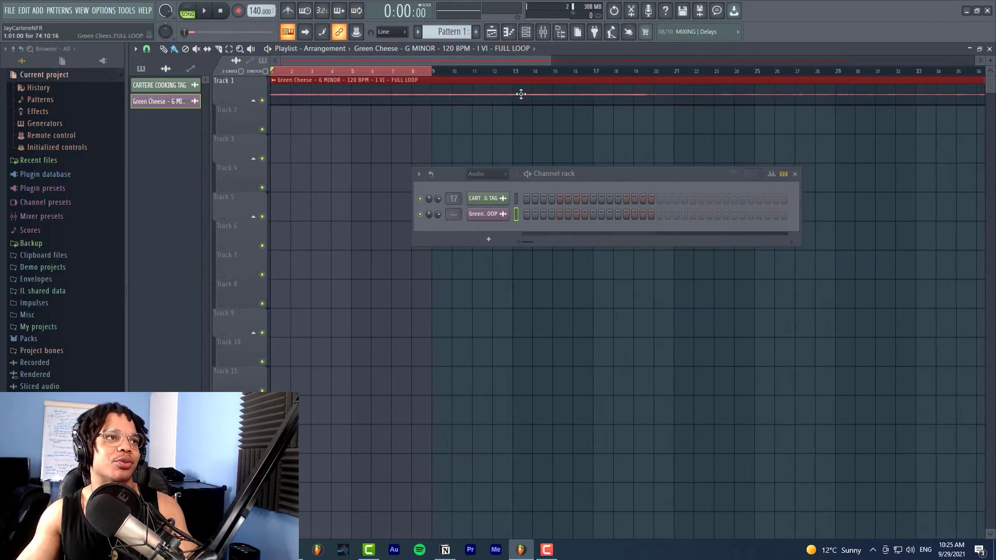
pyautogui.click(274, 81)
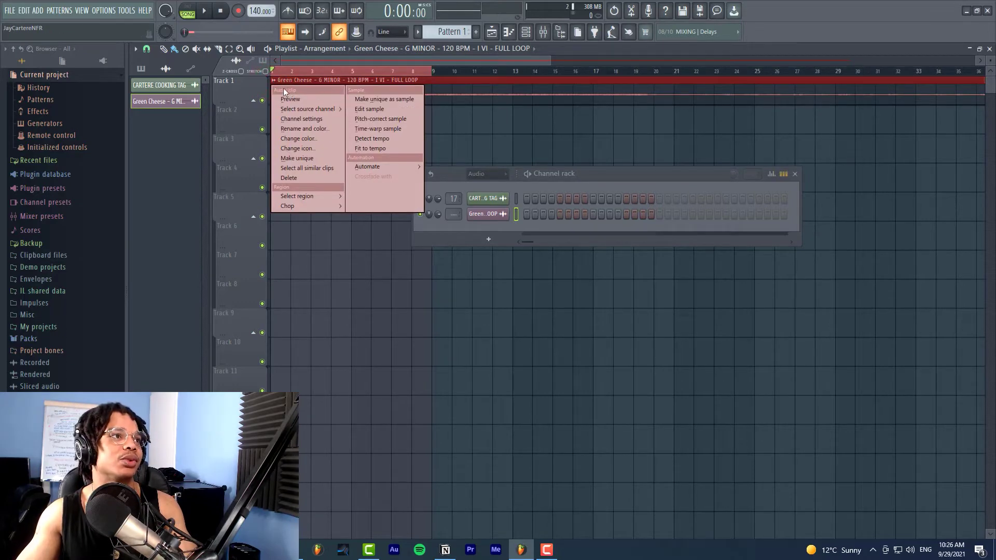
pyautogui.click(373, 148)
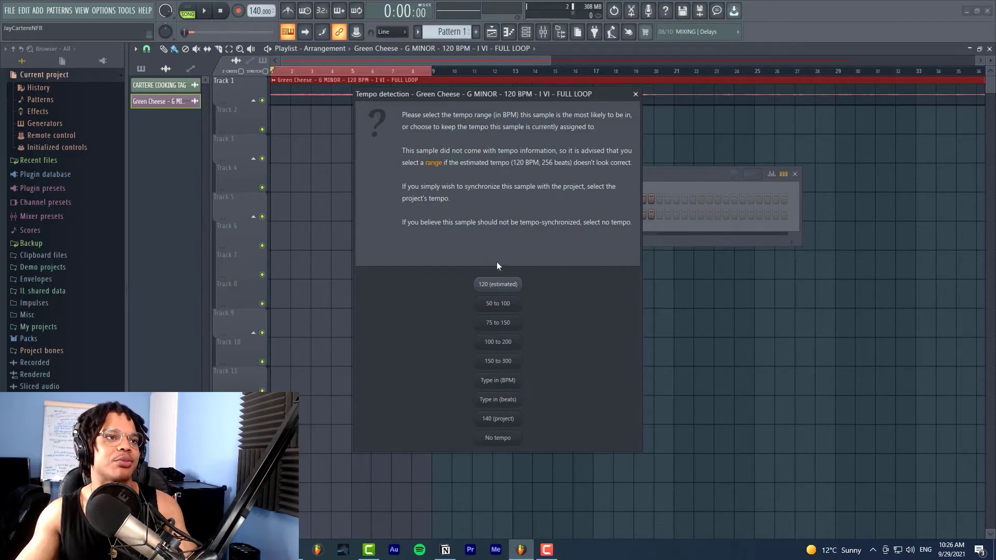
pyautogui.click(501, 285)
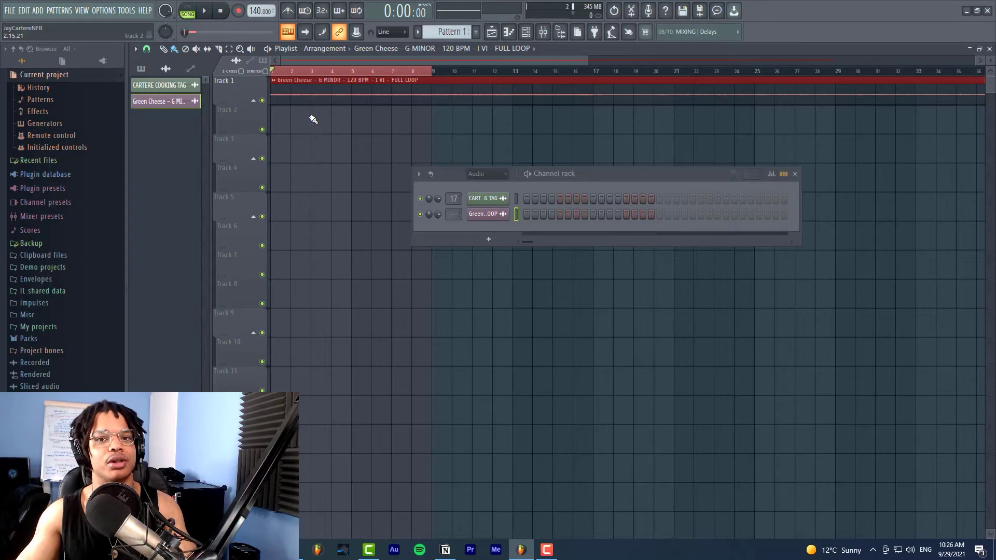
pyautogui.press('space')
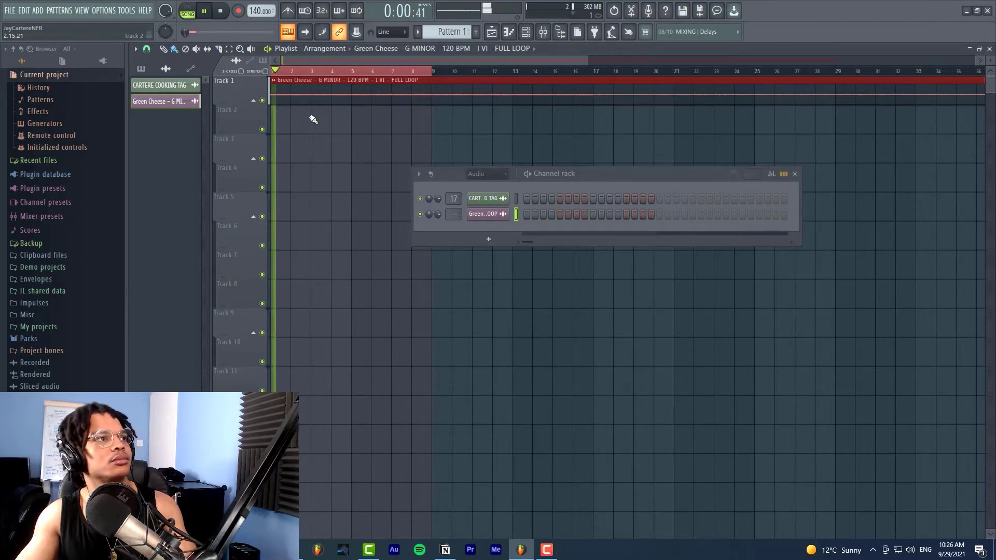
pyautogui.press('space')
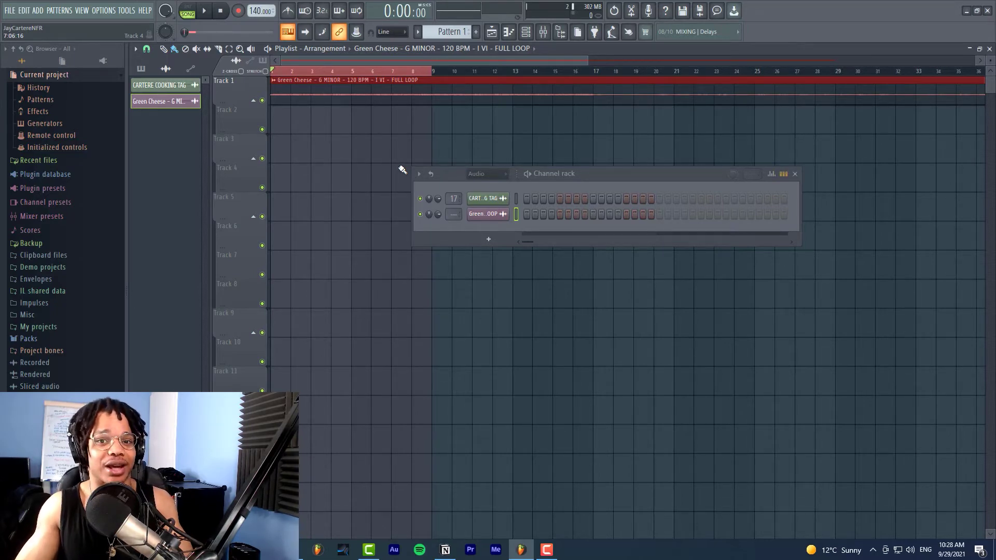
# Switch to Chrome, open tunebat.com/analyzer in a new tab, and accept all cookies on the page
pyautogui.hotkey('alt', 'Tab')
pyautogui.click(137, 8)
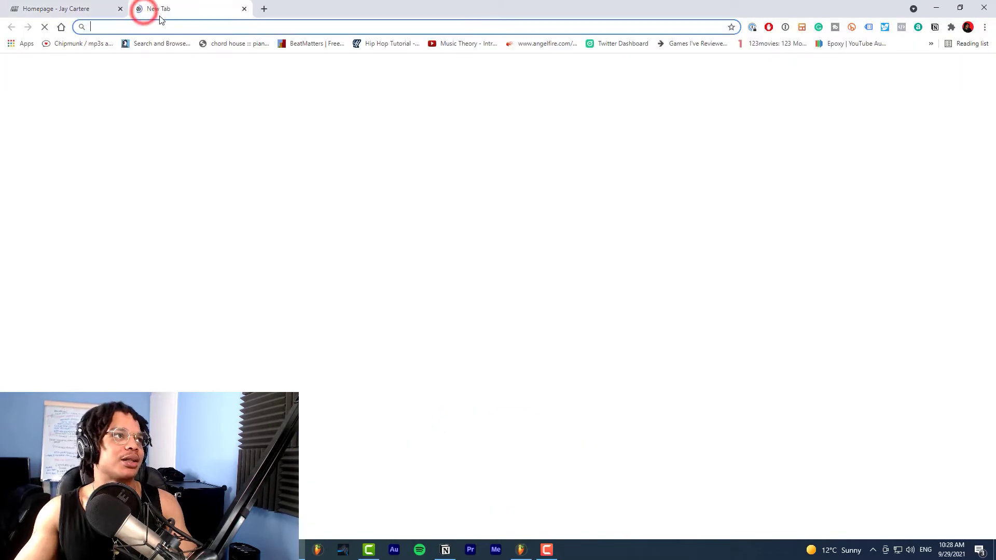
pyautogui.write('t')
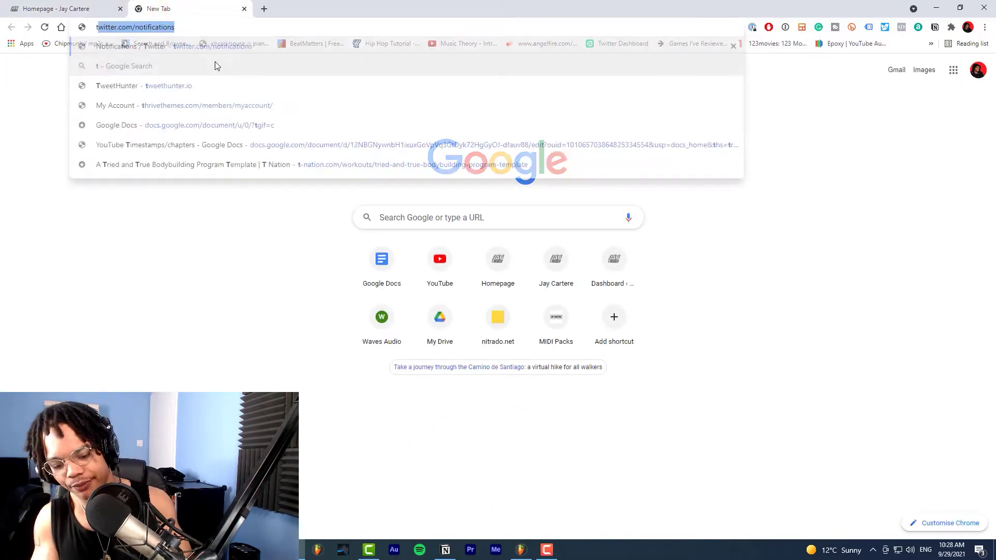
pyautogui.write('unebat.com/analyzer')
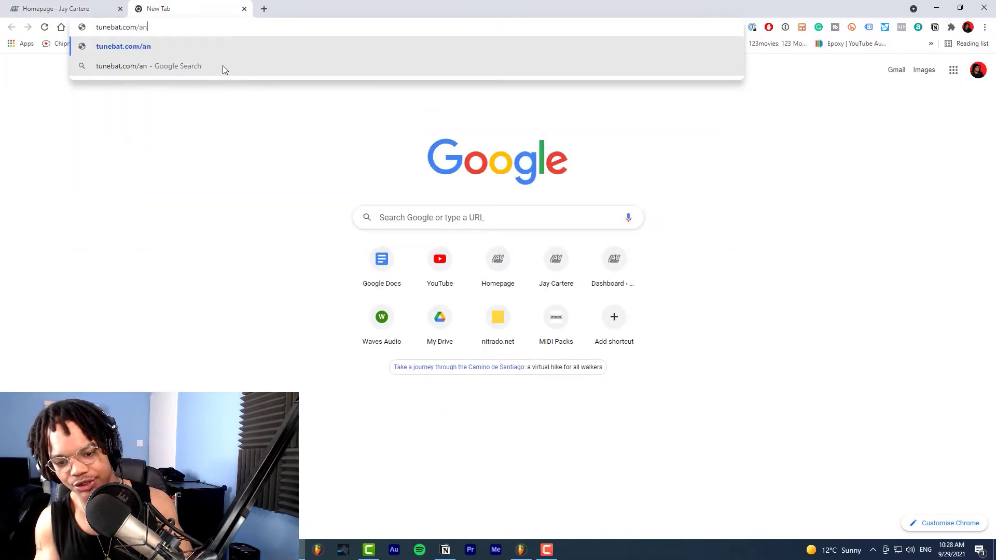
pyautogui.press('Return')
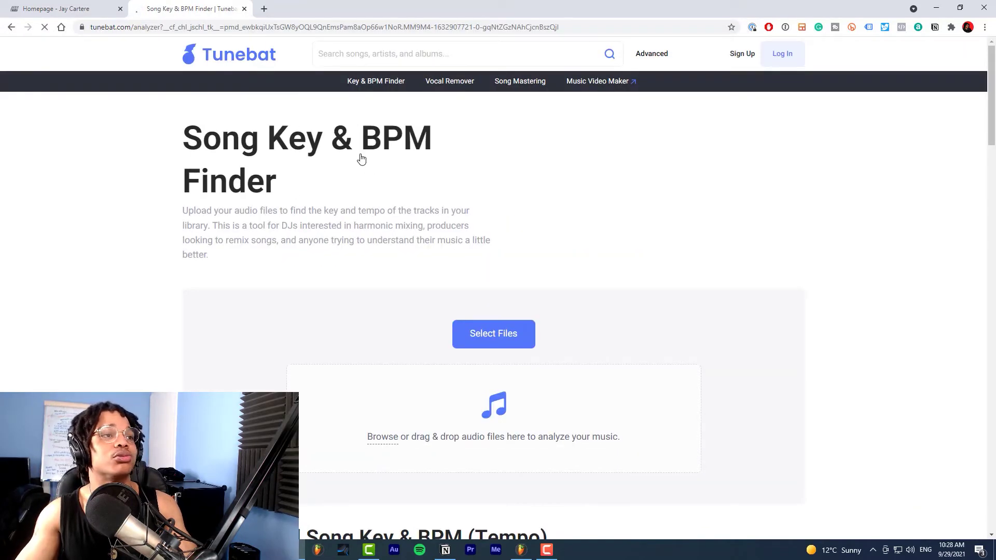
pyautogui.scroll(-1, 636, 214)
pyautogui.scroll(-2, 635, 214)
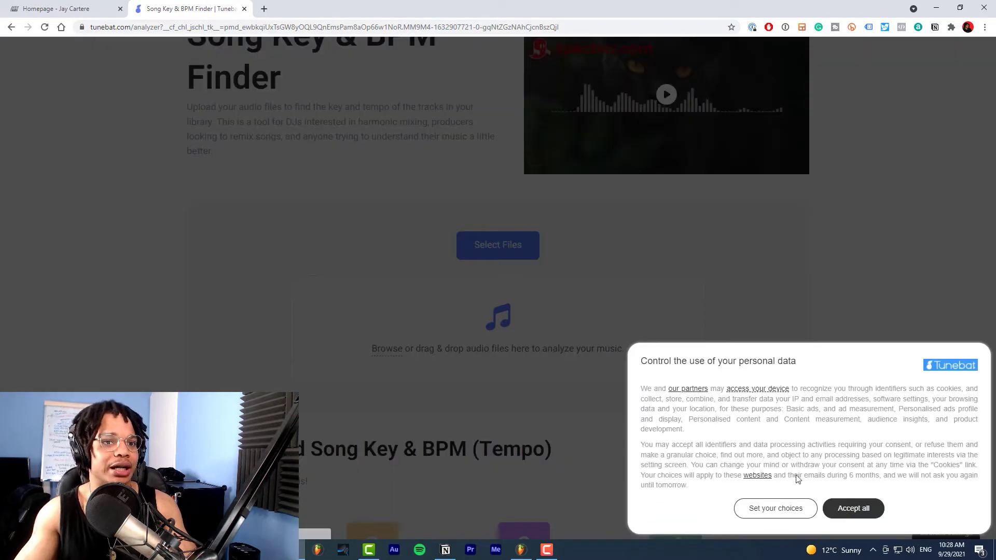
pyautogui.click(851, 508)
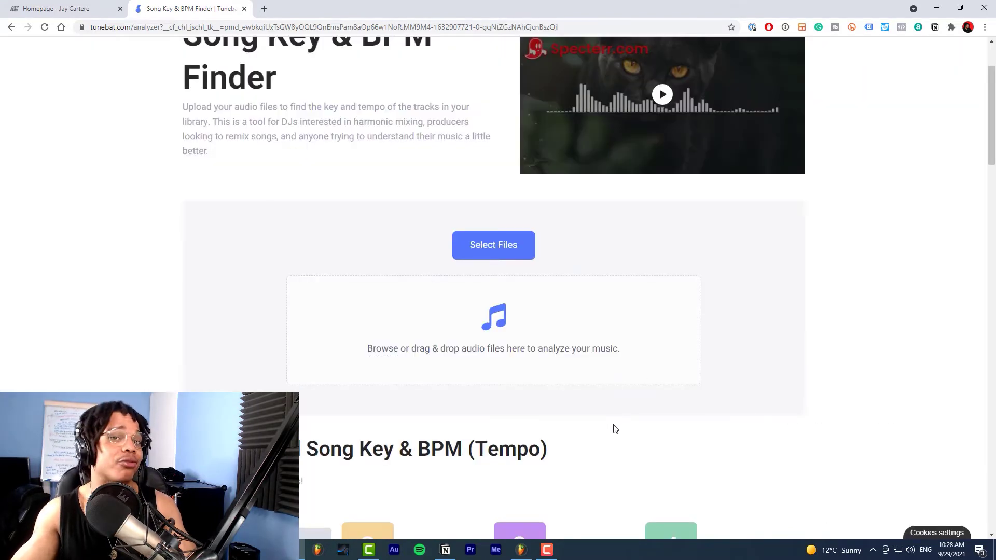
# Upload "Green Cheese - G MINOR - 120 BPM - I VI - FULL LOOP.wav" from its folder to the Tunebat analyzer
pyautogui.hotkey('alt', 'Tab')
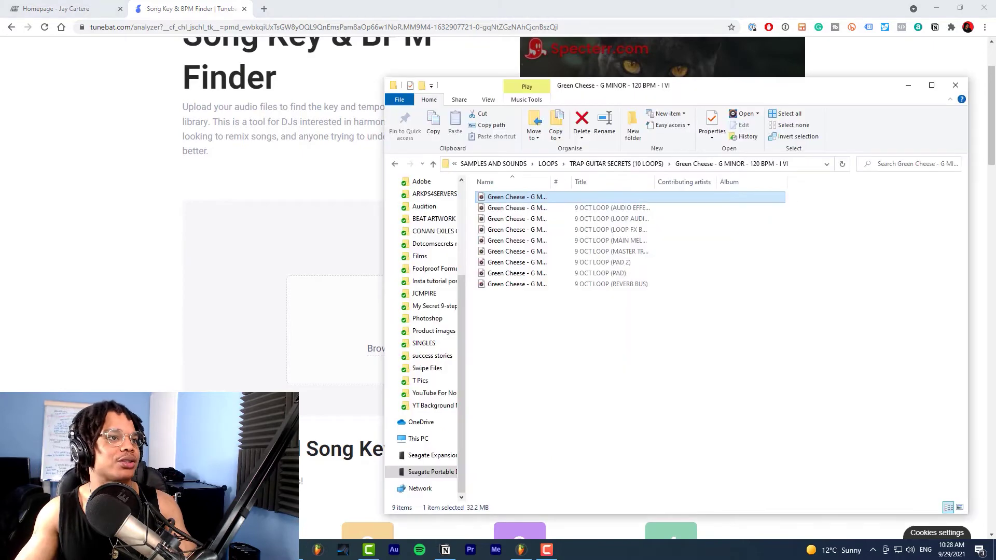
pyautogui.moveTo(503, 89); pyautogui.dragTo(776, 87)
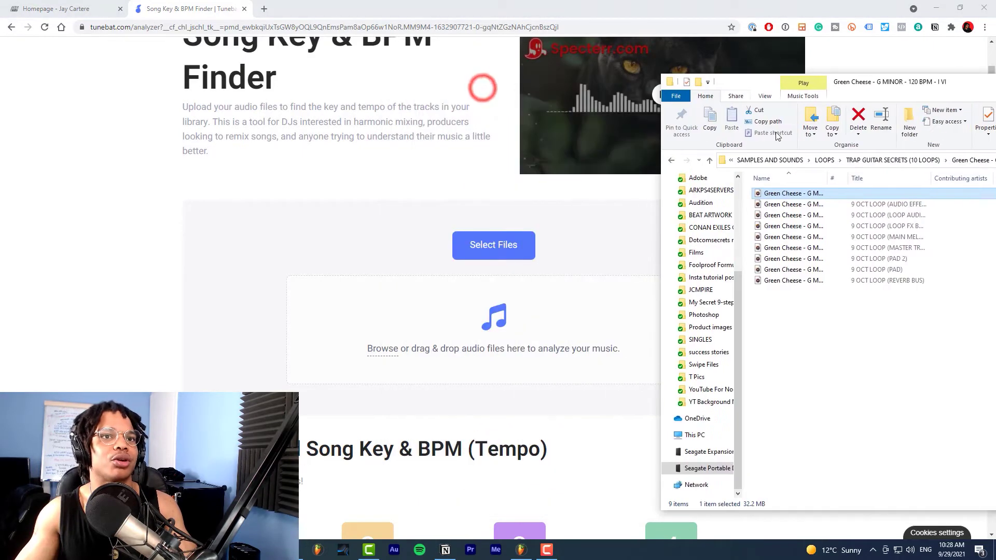
pyautogui.click(799, 195)
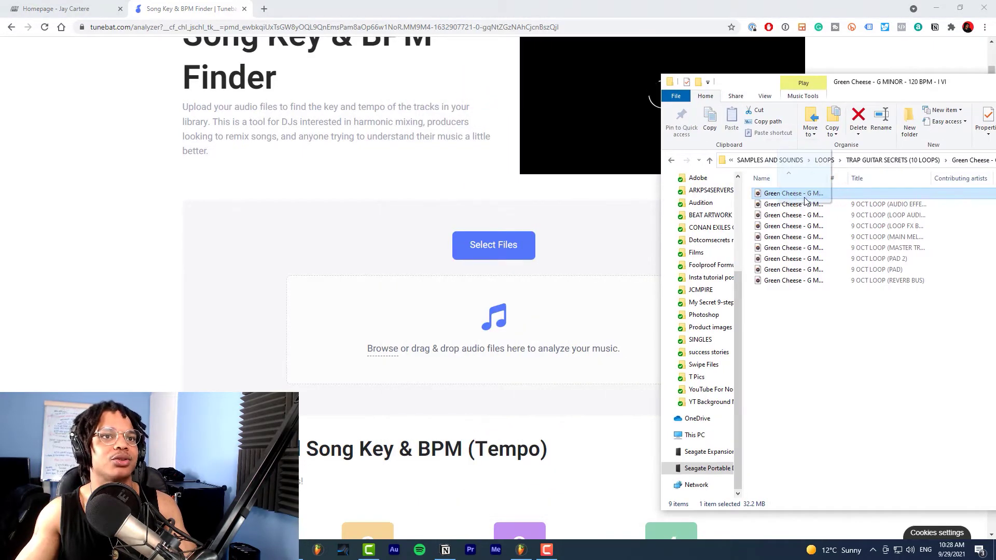
pyautogui.doubleClick(828, 178)
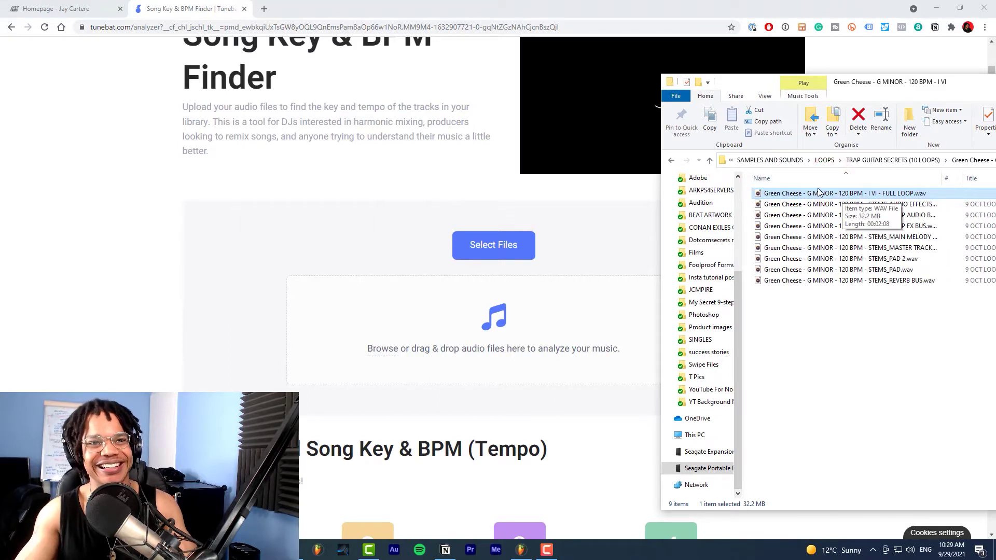
pyautogui.moveTo(818, 200); pyautogui.dragTo(864, 315)
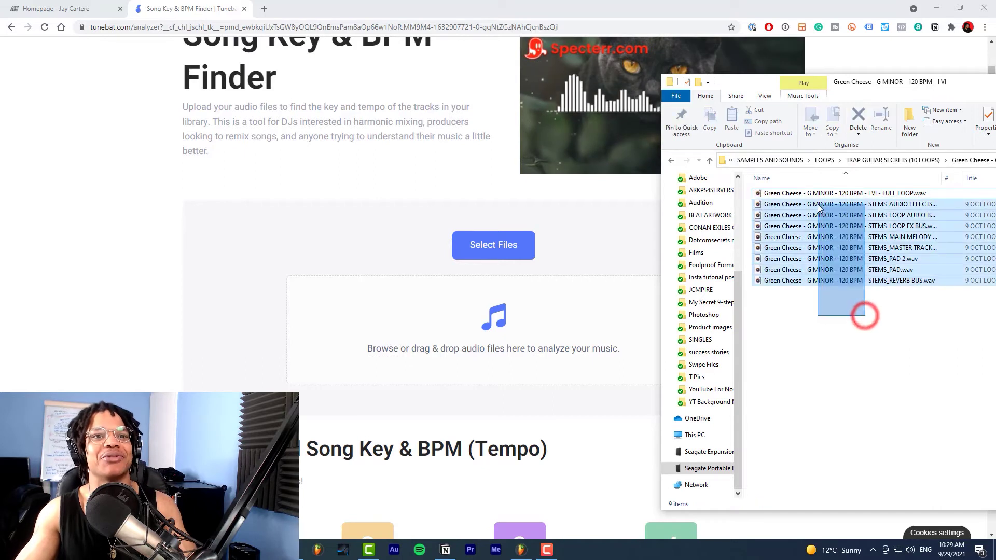
pyautogui.click(917, 300)
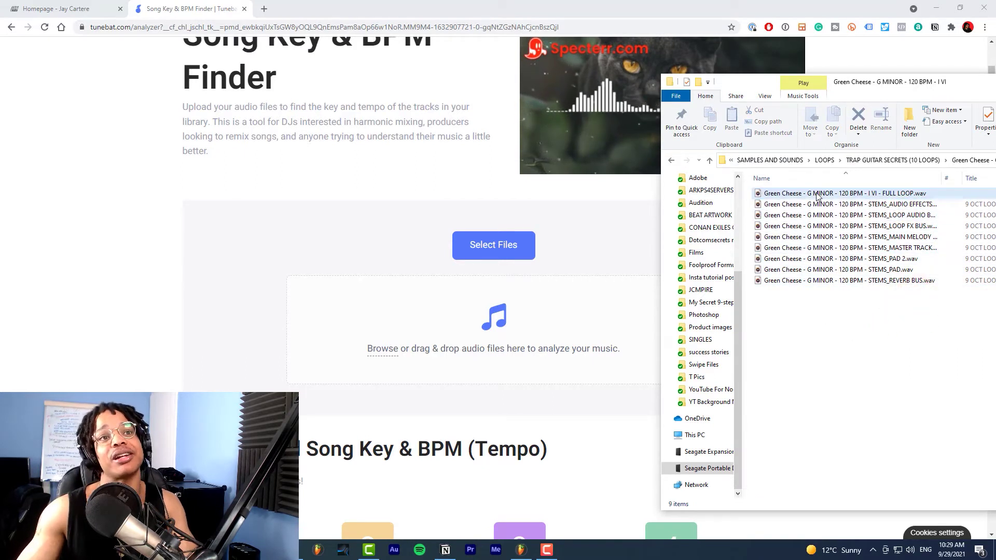
pyautogui.click(790, 192)
pyautogui.moveTo(545, 308); pyautogui.dragTo(480, 306)
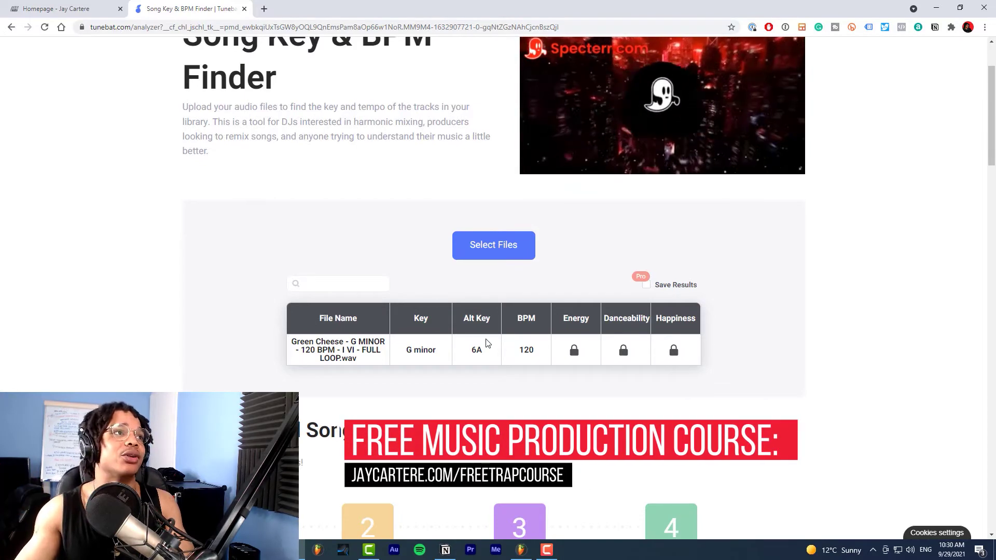
# Search Google Images for "circle of fifths" in a new Chrome tab and open the craftofmusic.com diagram
pyautogui.click(265, 9)
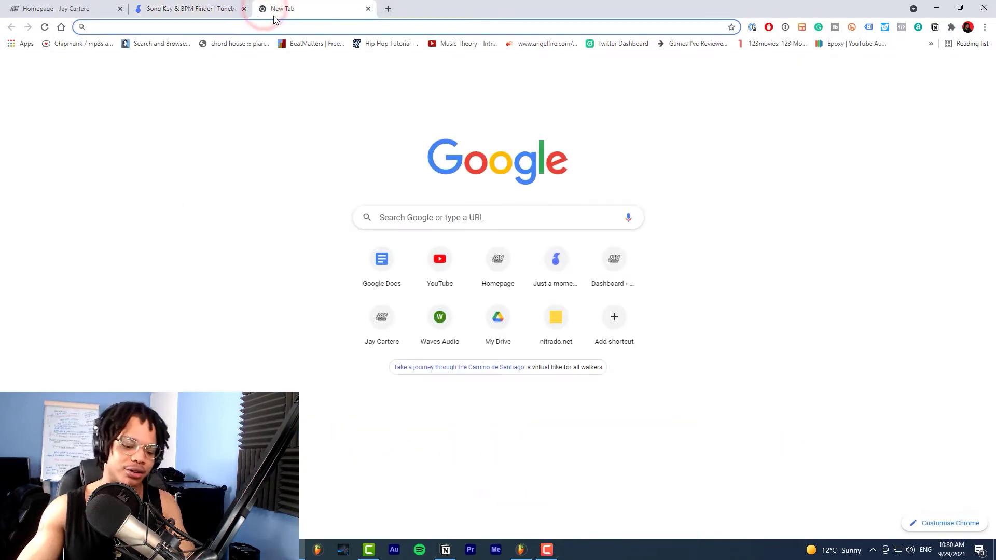
pyautogui.click(936, 7)
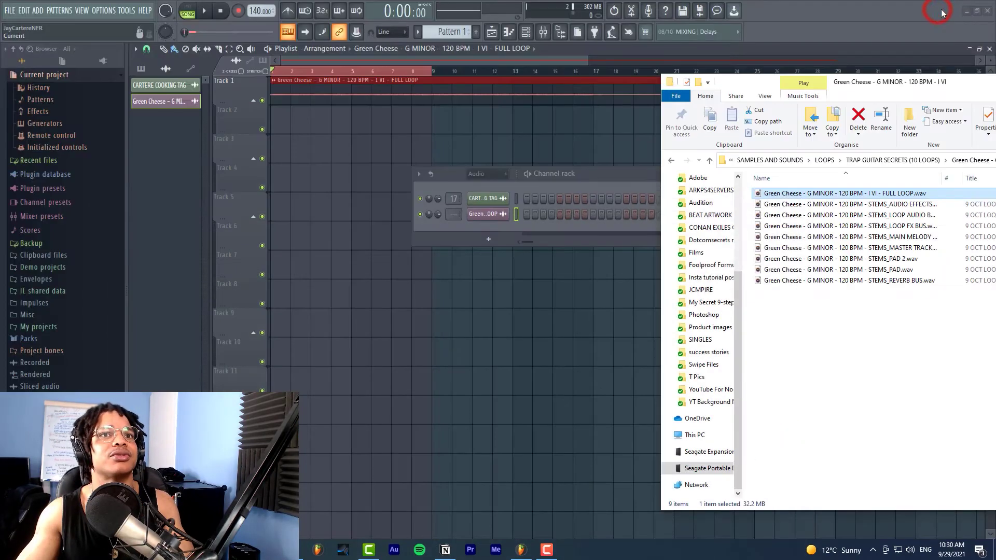
pyautogui.click(963, 14)
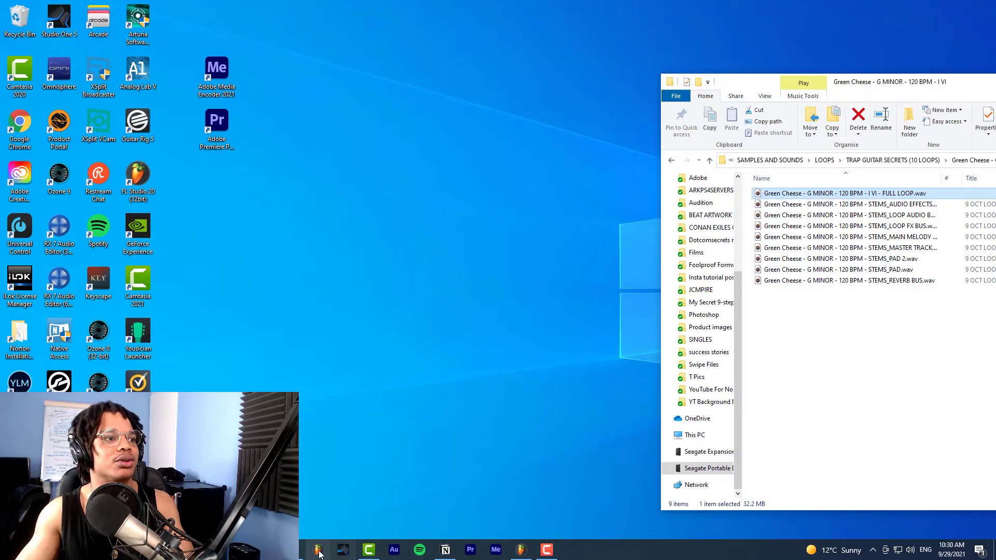
pyautogui.click(292, 550)
pyautogui.click(265, 25)
pyautogui.write('circle of')
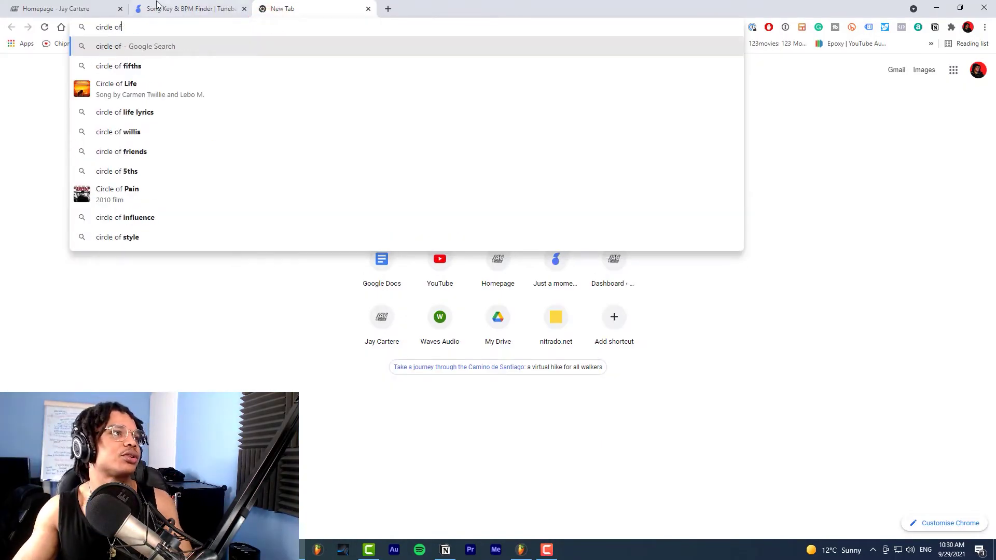
pyautogui.press('Down')
pyautogui.press('Return')
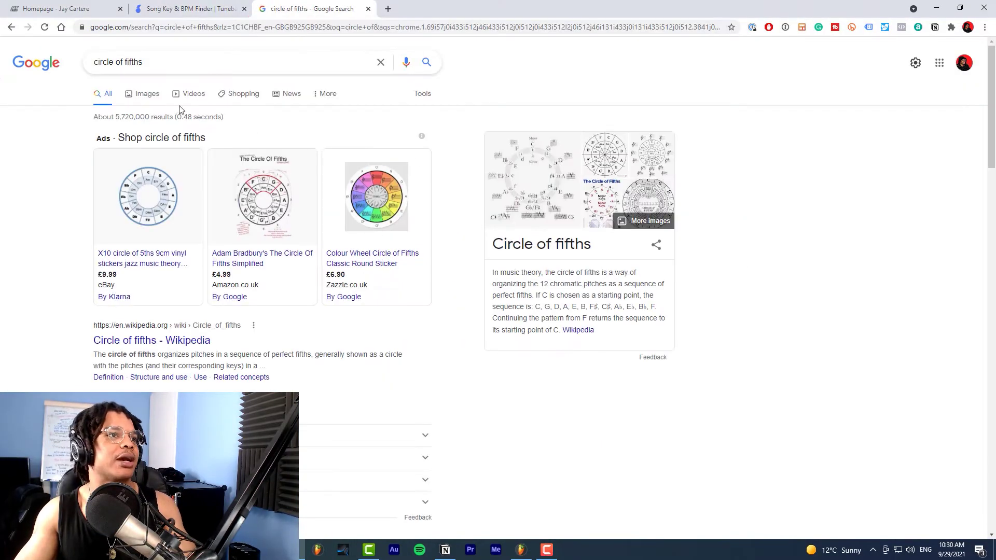
pyautogui.click(143, 94)
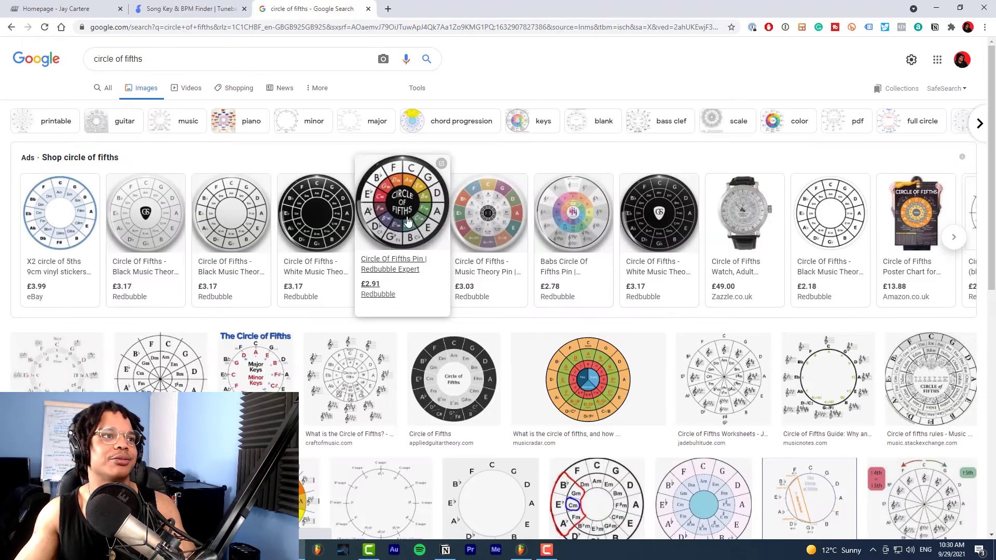
pyautogui.click(362, 384)
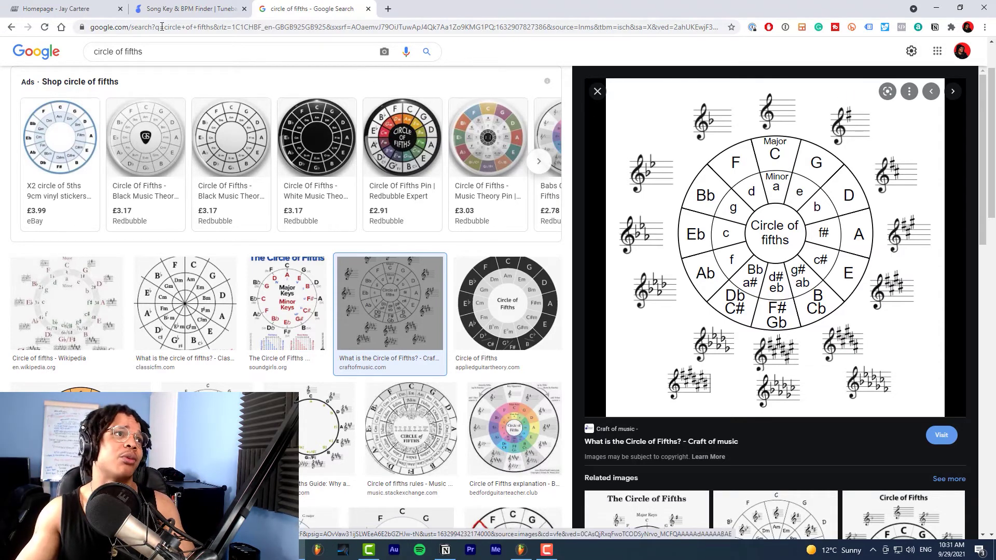
# Return to FL Studio and set the playlist snap to Bar
pyautogui.click(937, 8)
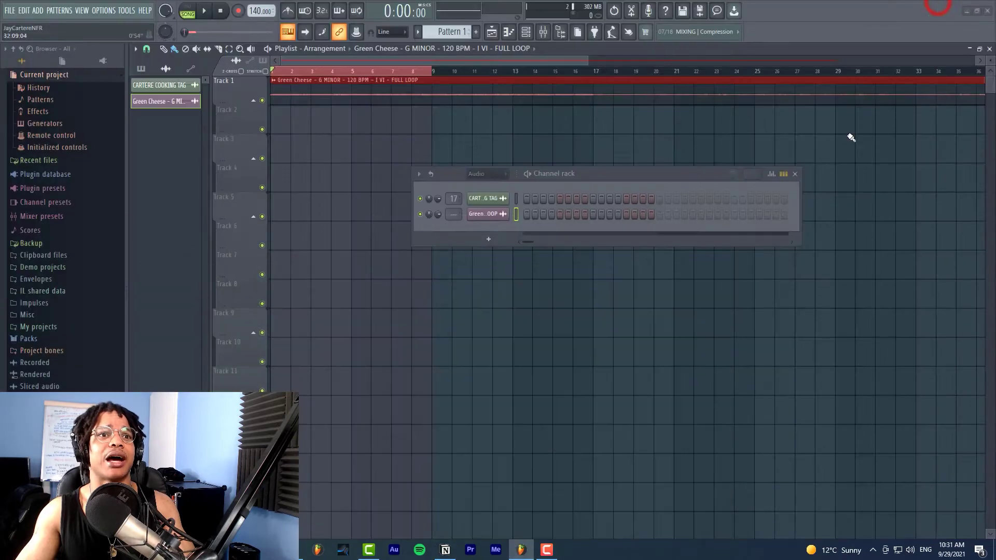
pyautogui.moveTo(588, 60); pyautogui.dragTo(725, 60)
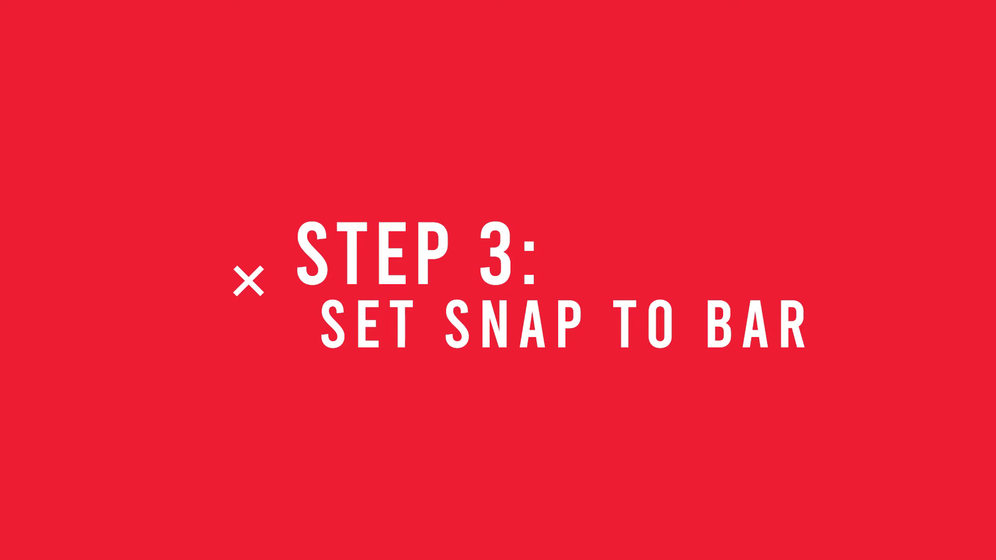
pyautogui.click(147, 49)
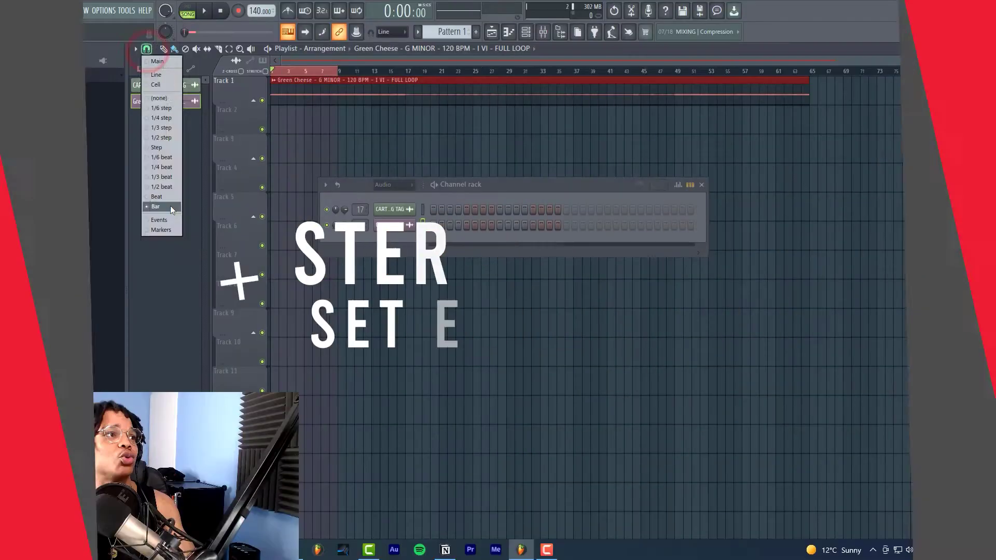
pyautogui.click(168, 205)
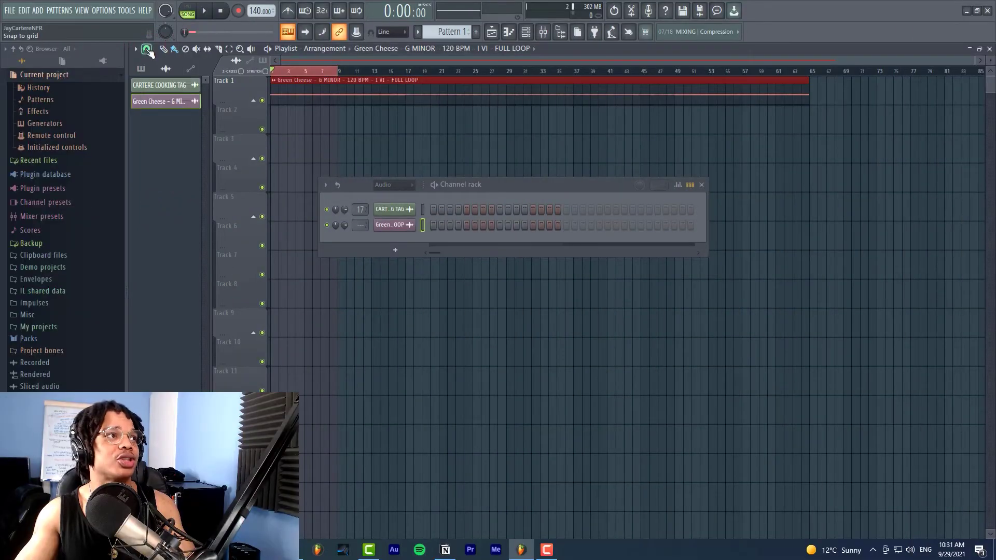
pyautogui.click(147, 49)
pyautogui.click(164, 208)
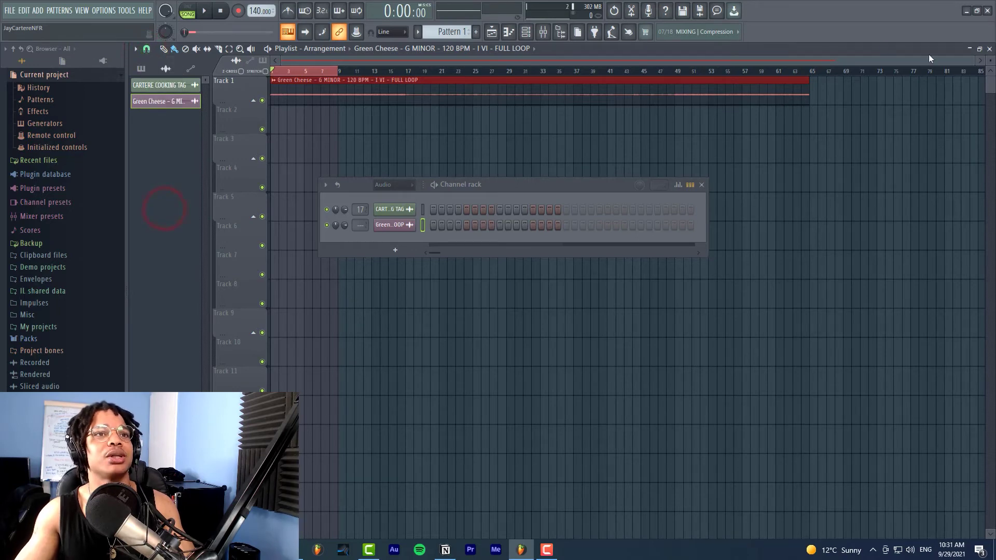
# Try slicing the Green Cheese clip just past bar 10 with the playlist snap at 1/2 beat, and undo the slice
pyautogui.moveTo(930, 59); pyautogui.dragTo(821, 77)
pyautogui.click(147, 49)
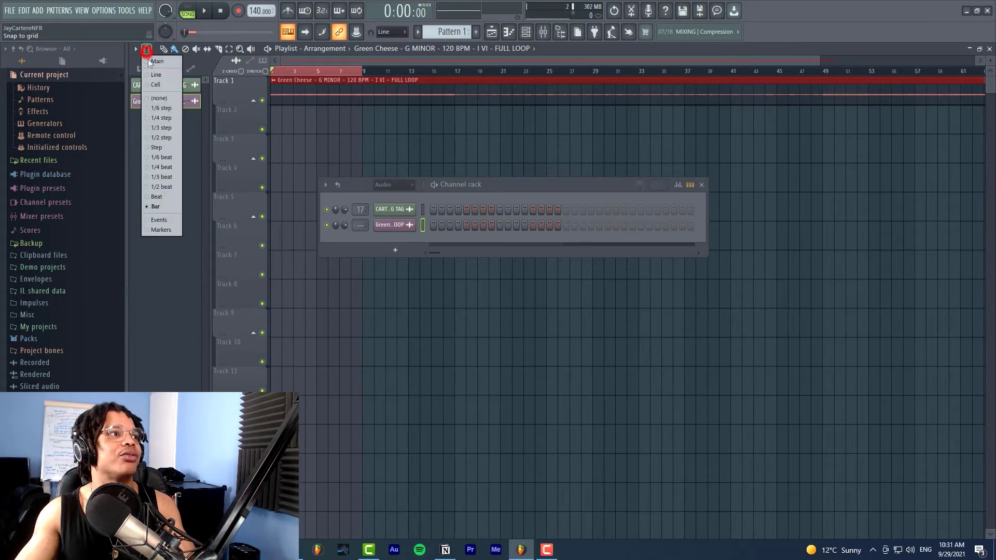
pyautogui.click(162, 186)
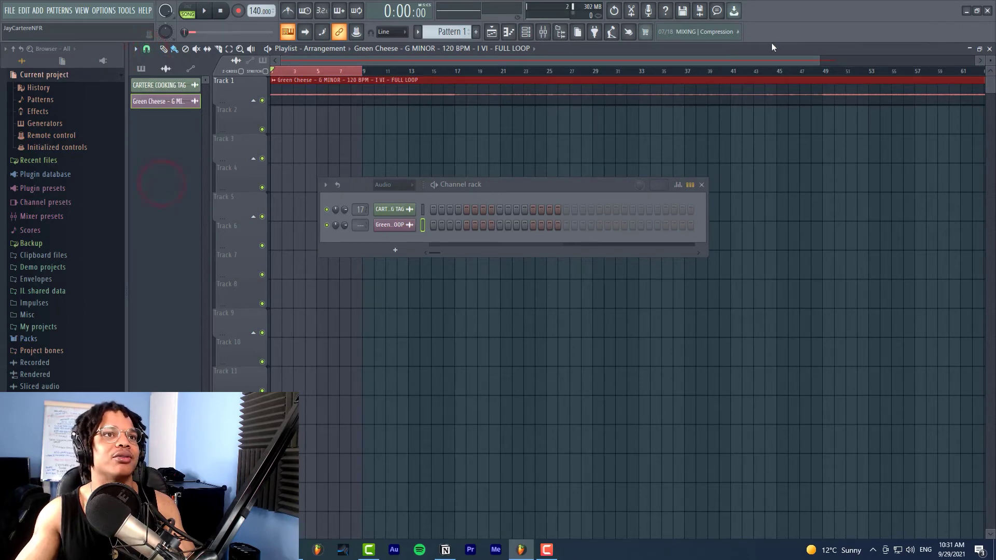
pyautogui.moveTo(820, 60); pyautogui.dragTo(548, 82)
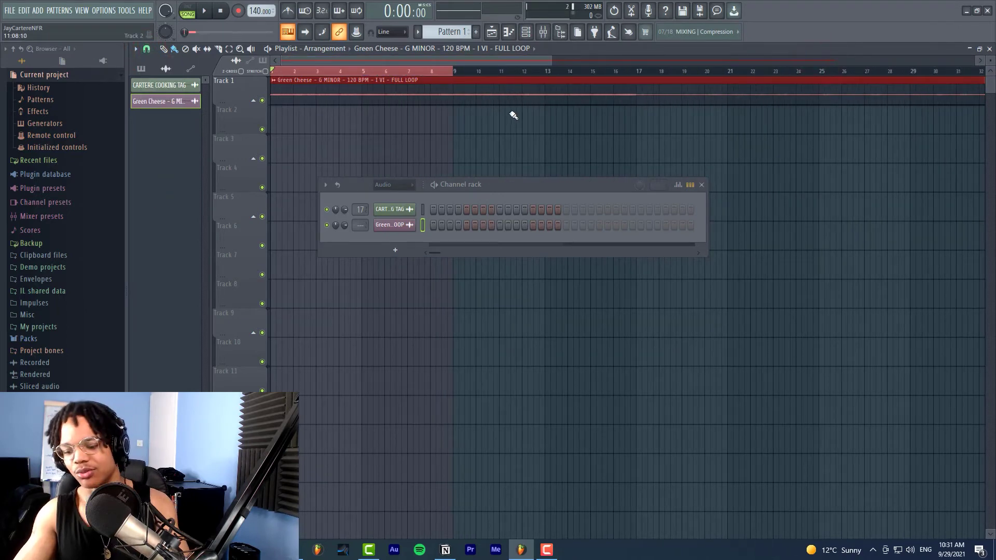
pyautogui.moveTo(502, 127); pyautogui.dragTo(478, 103)
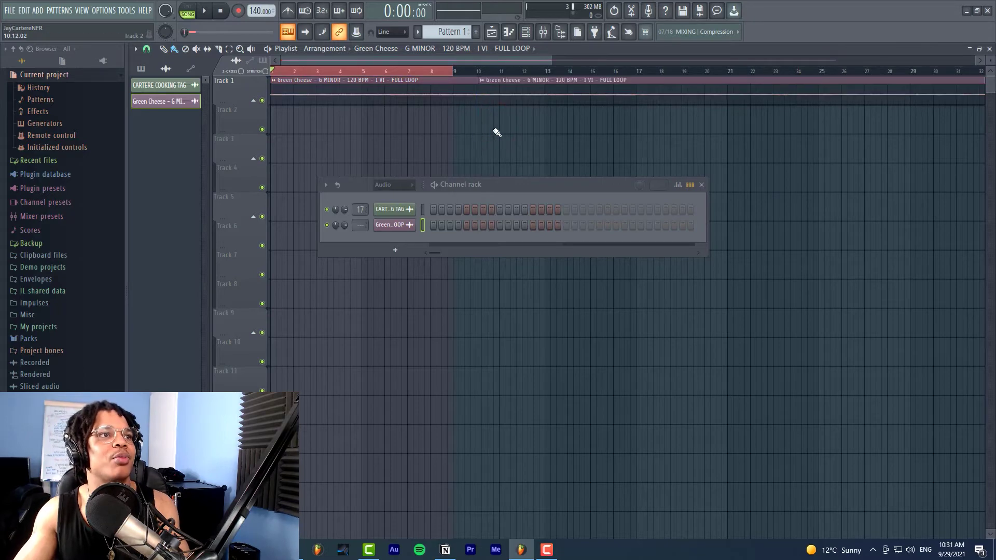
pyautogui.click(479, 85)
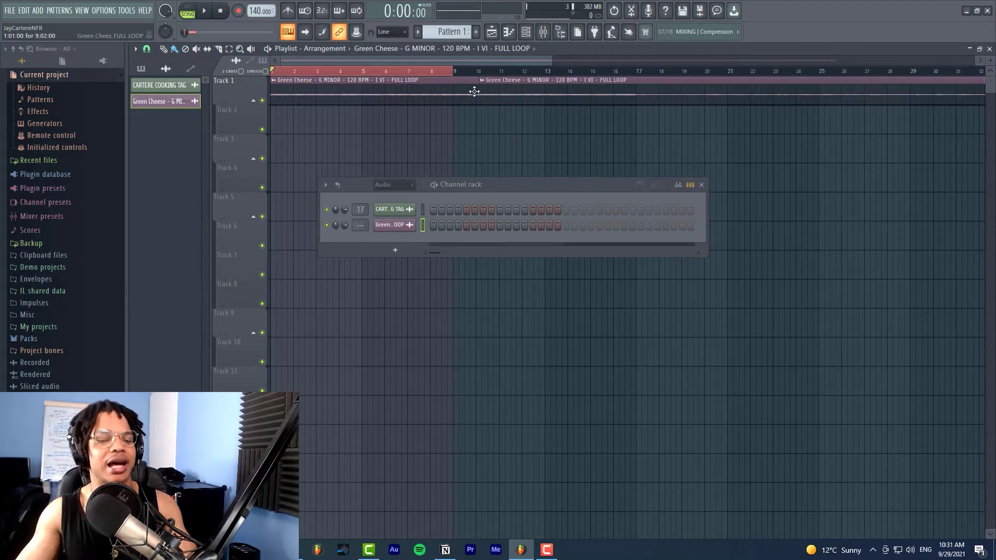
pyautogui.hotkey('ctrl', 'z')
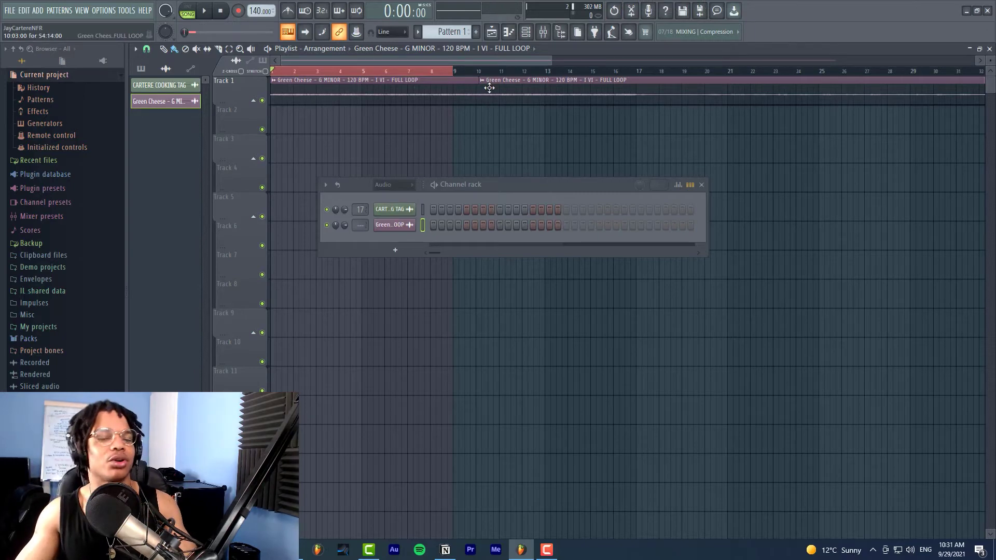
pyautogui.hotkey('ctrl', 'z')
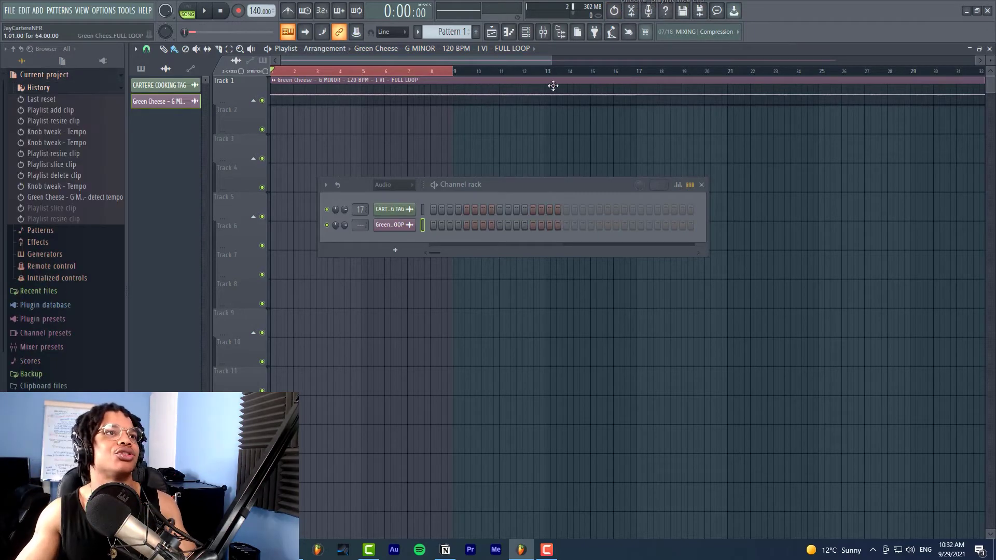
# Switch the playlist snap back to Bar
pyautogui.moveTo(552, 63); pyautogui.dragTo(823, 63)
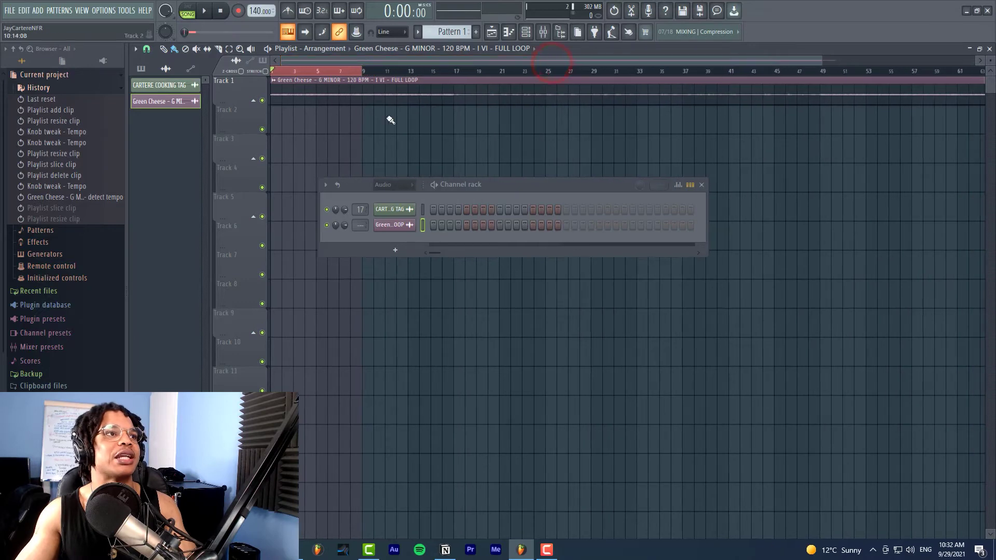
pyautogui.click(147, 48)
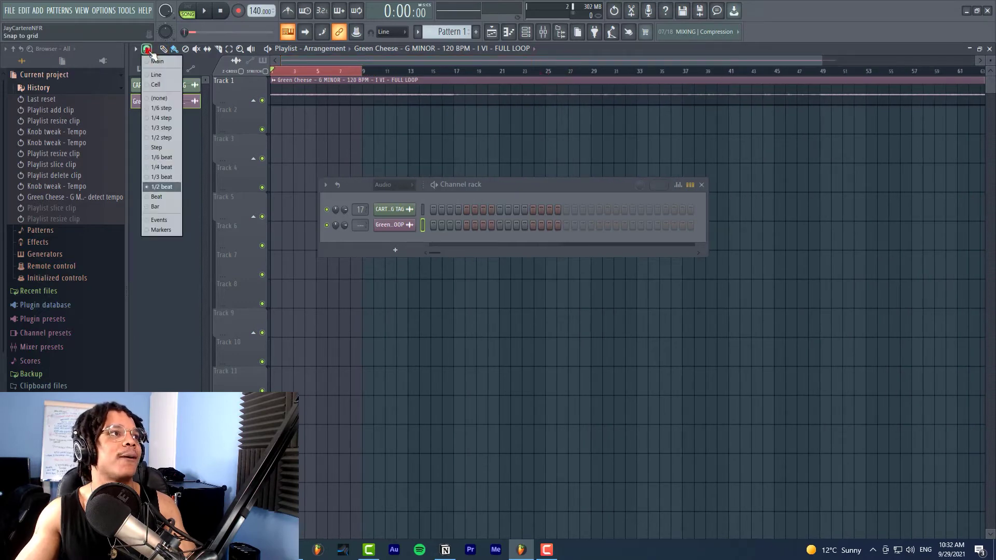
pyautogui.click(166, 208)
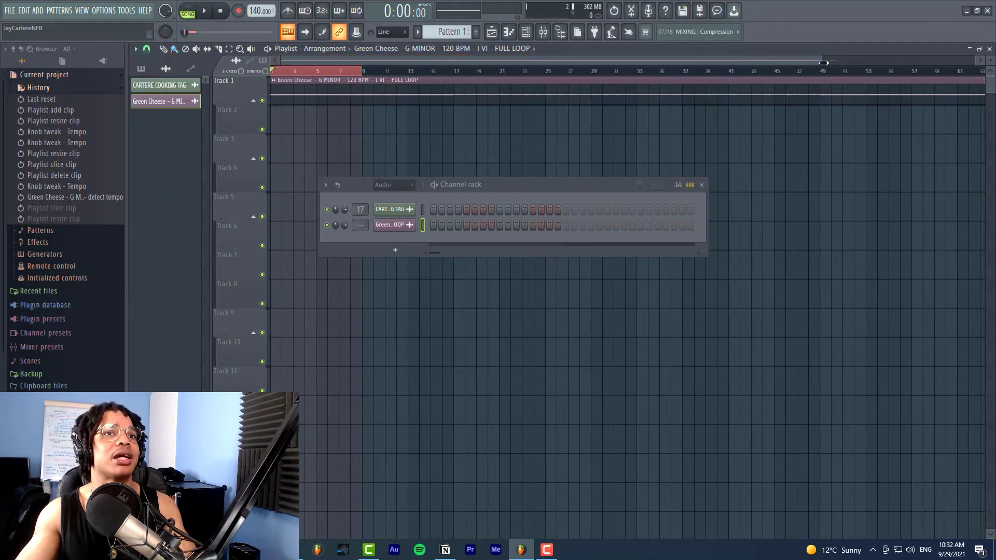
# Slice the Green Cheese clip on Track 1 at bars 9 and 17 to make two eight-bar sections
pyautogui.moveTo(824, 63); pyautogui.dragTo(851, 63)
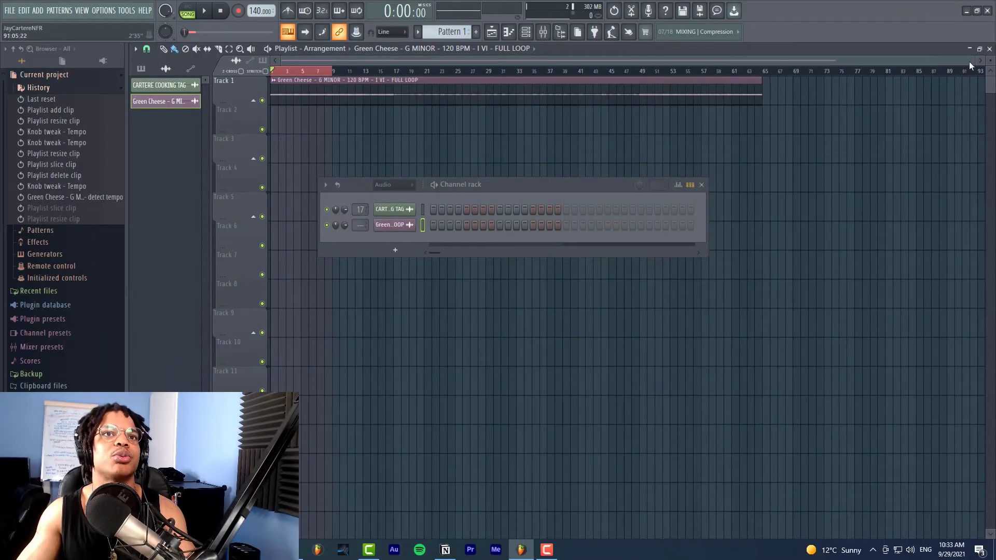
pyautogui.scroll(5, 970, 61)
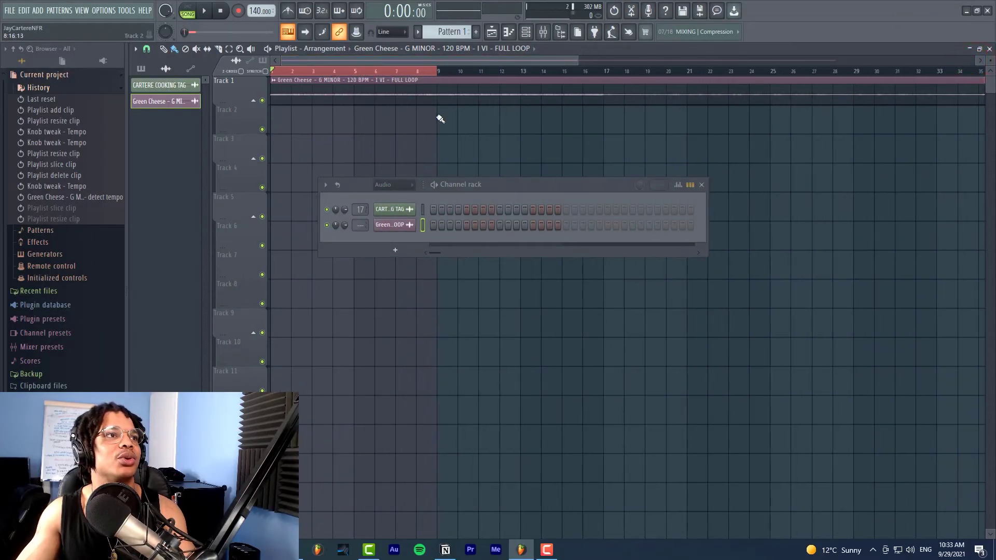
pyautogui.moveTo(436, 112); pyautogui.dragTo(436, 111)
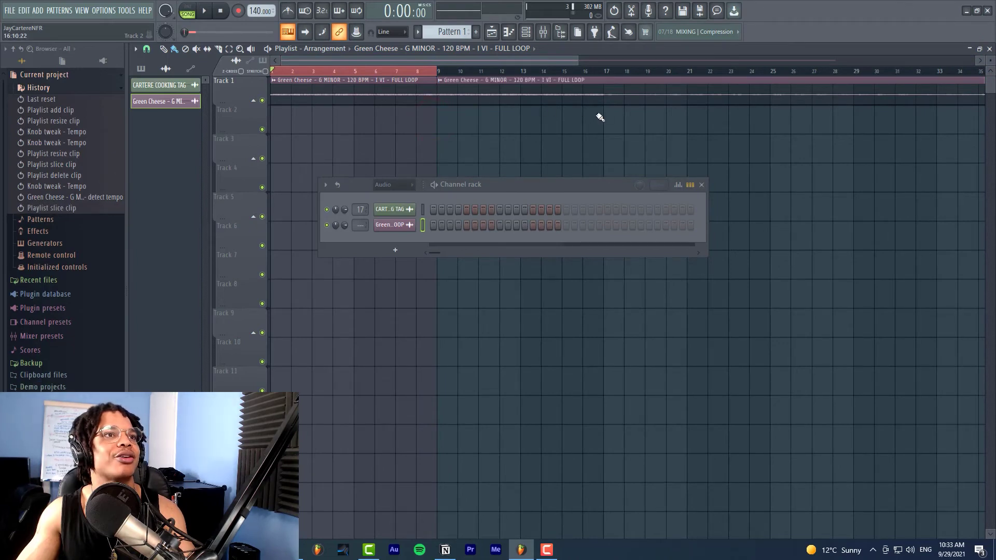
pyautogui.moveTo(602, 116); pyautogui.dragTo(605, 106)
pyautogui.click(367, 84)
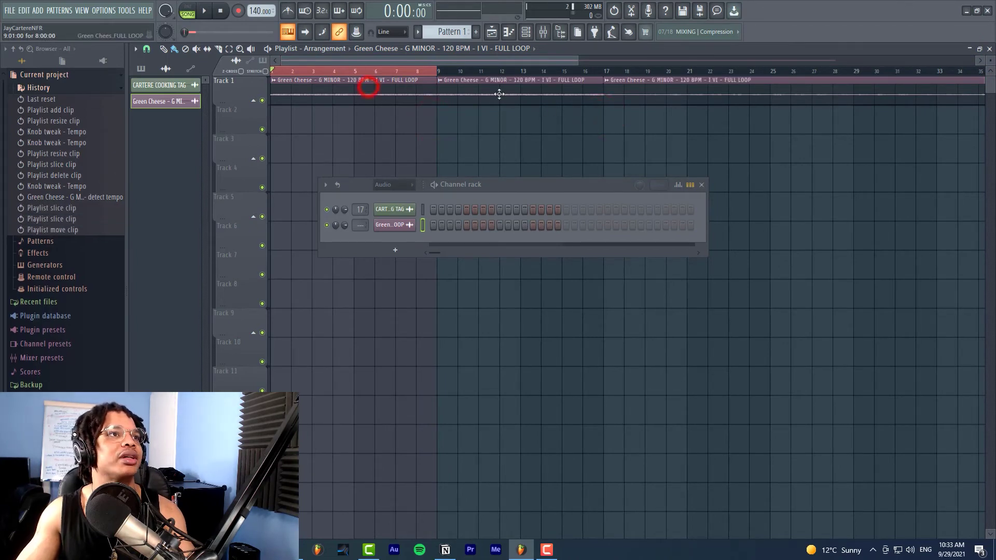
pyautogui.click(499, 94)
# Select the first 16 bars of the playlist as the loop region and play across the cut at bar 9
pyautogui.click(438, 73)
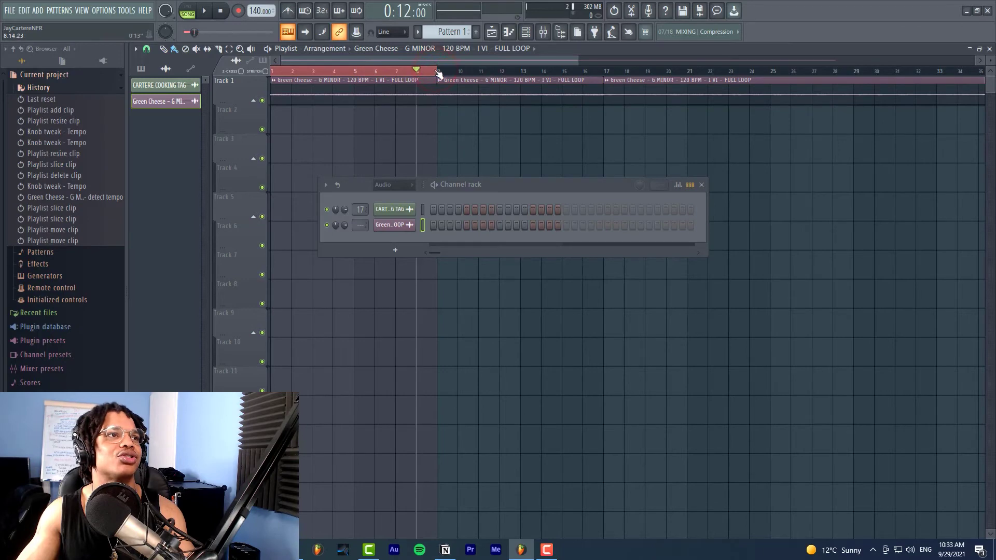
pyautogui.moveTo(437, 72); pyautogui.dragTo(604, 72)
pyautogui.press('space')
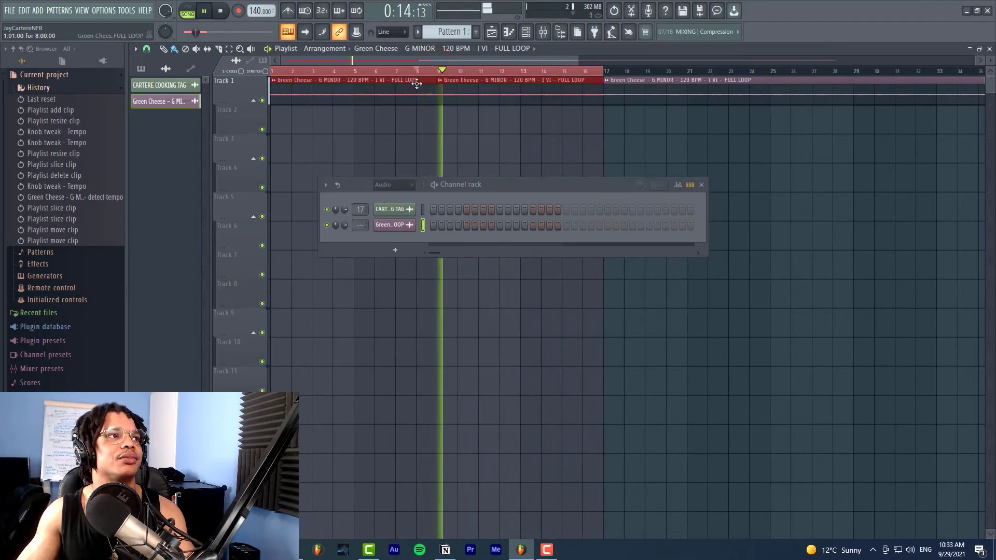
# Stop playback, slice the Green Cheese clip on Track 1 at bar 25, and play the section starting at bar 17
pyautogui.press('space')
pyautogui.moveTo(581, 61); pyautogui.dragTo(643, 61)
pyautogui.moveTo(684, 130); pyautogui.dragTo(690, 106)
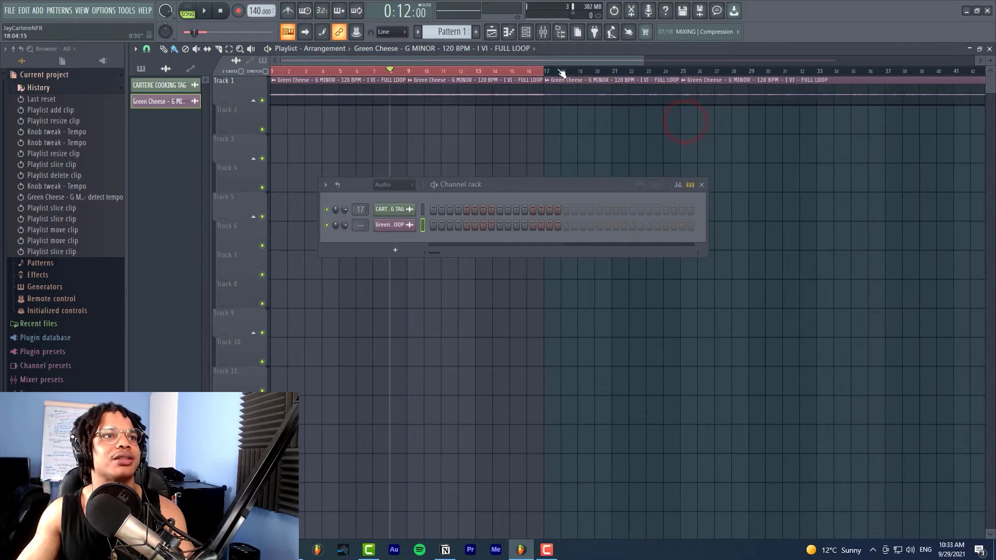
pyautogui.click(545, 71)
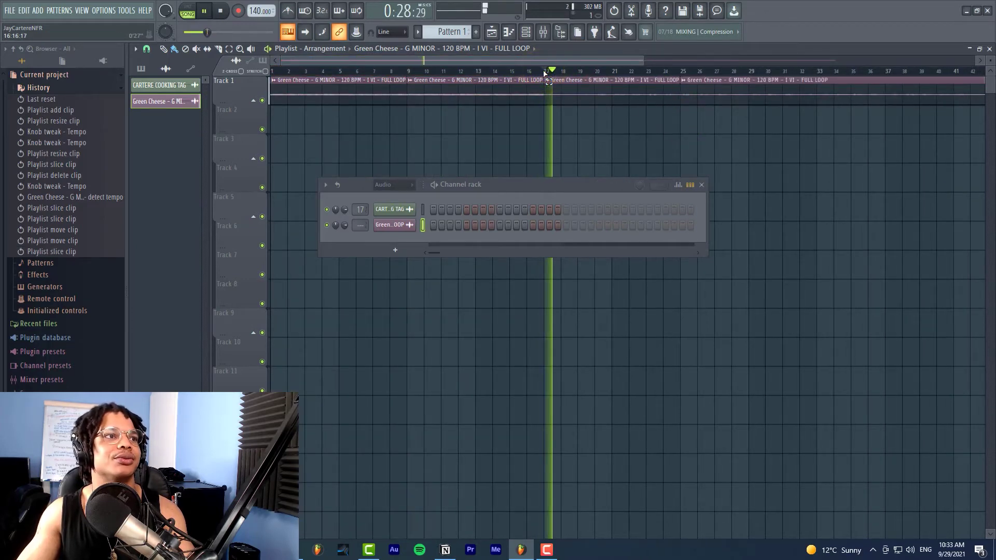
# Play the section starting at bar 25, slice the Green Cheese clip at bar 33, and stop playback
pyautogui.scroll(-2, 590, 71)
pyautogui.click(585, 71)
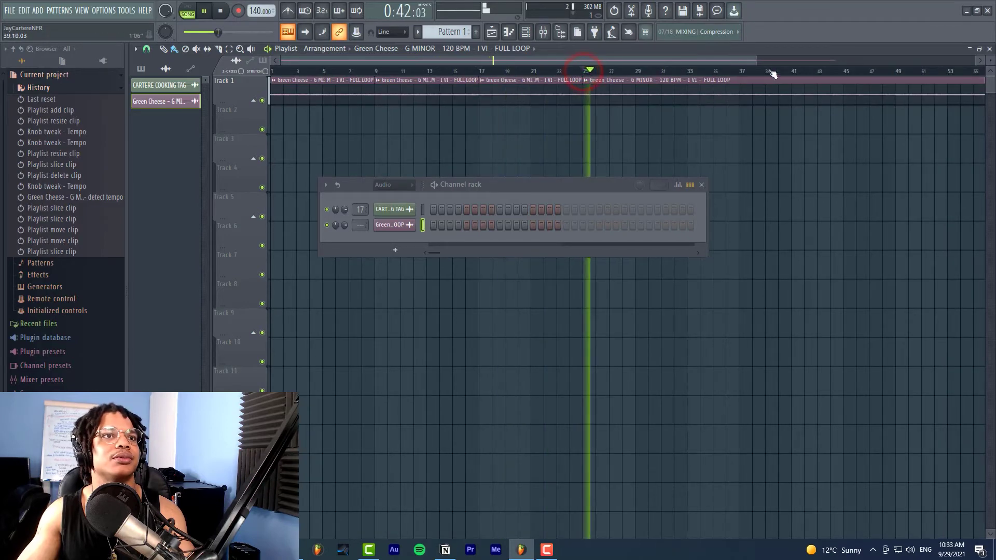
pyautogui.scroll(-1, 774, 73)
pyautogui.moveTo(614, 111); pyautogui.dragTo(612, 100)
pyautogui.press('space')
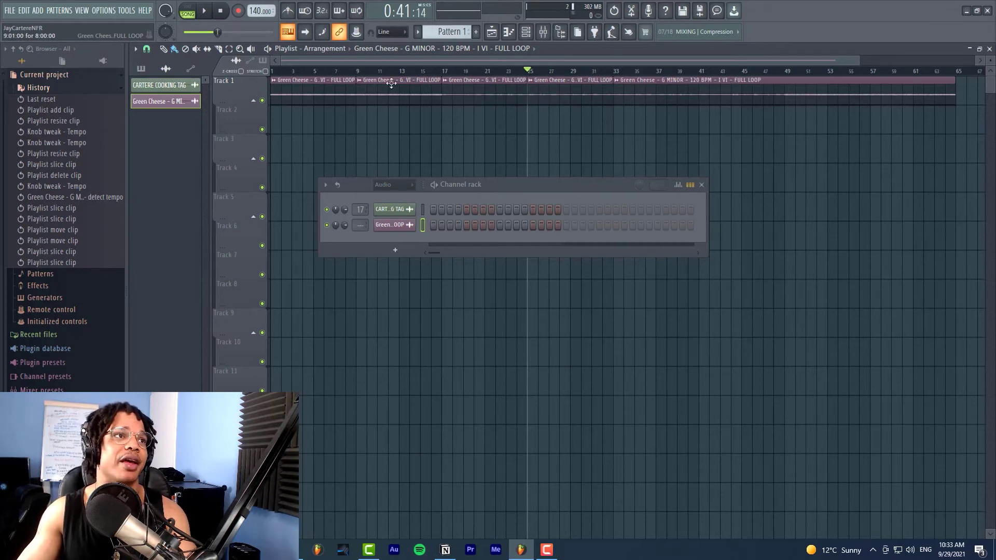
pyautogui.moveTo(856, 57); pyautogui.dragTo(907, 58)
pyautogui.moveTo(428, 71); pyautogui.dragTo(515, 73)
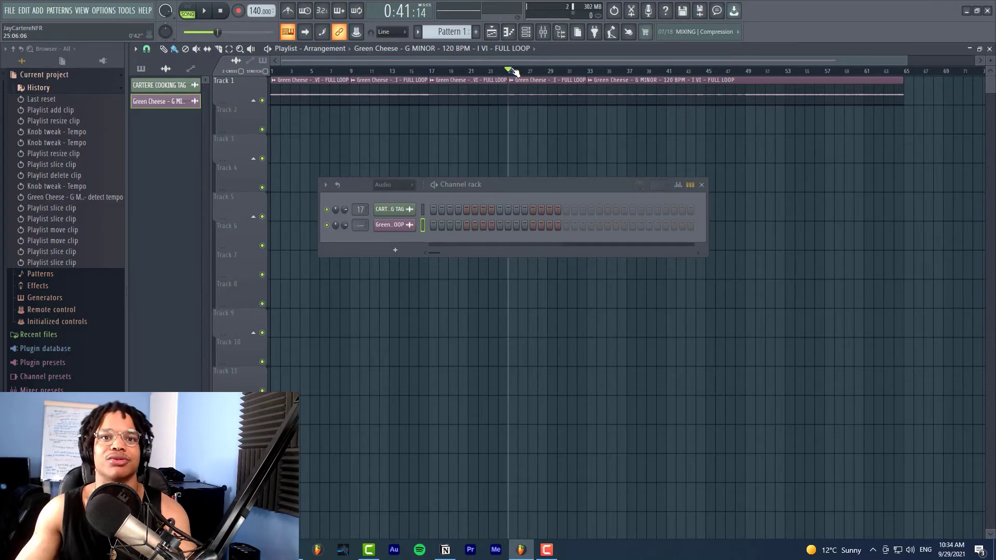
pyautogui.click(585, 116)
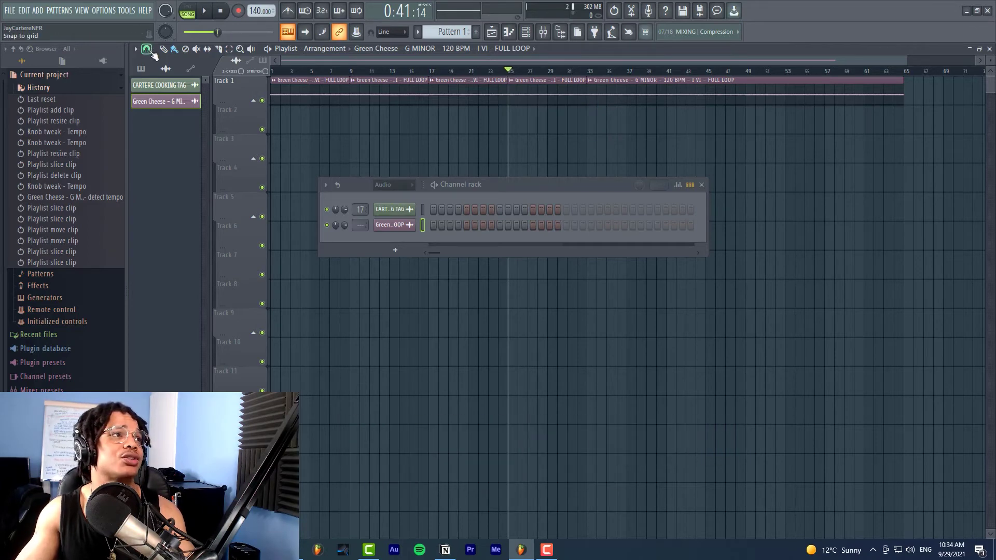
# Try slicing the last Green Cheese section at bar 34 with bar snapping, and undo the slice
pyautogui.click(147, 52)
pyautogui.click(149, 52)
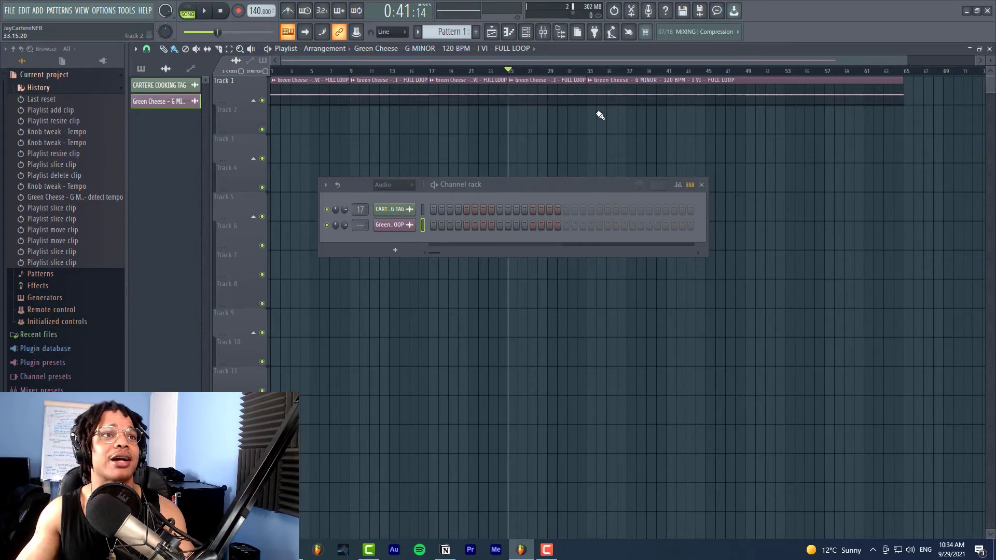
pyautogui.moveTo(597, 96); pyautogui.dragTo(596, 115)
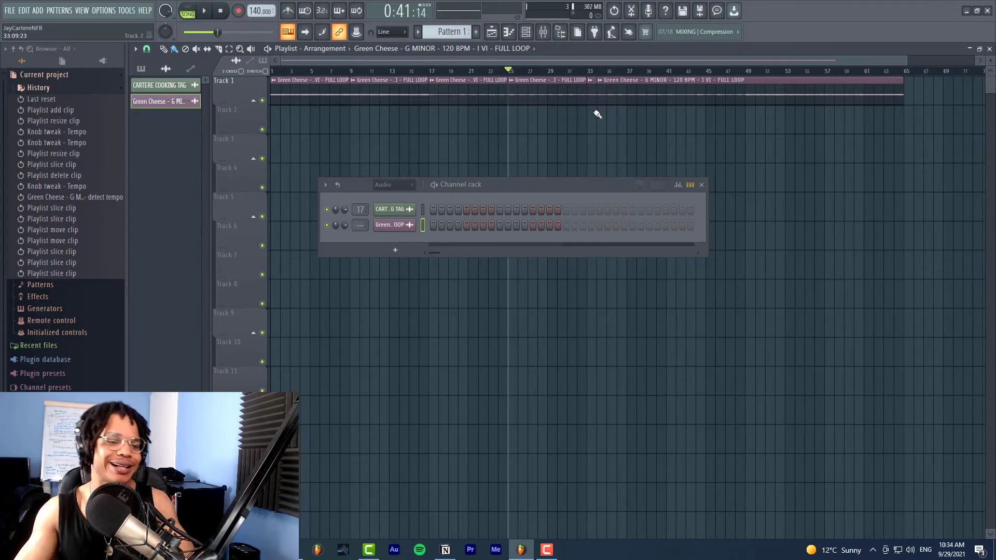
pyautogui.hotkey('ctrl', 'z')
# Play across the cut at bar 33 and slice the rest of the Green Cheese clip at bars 41 and 49
pyautogui.press('space')
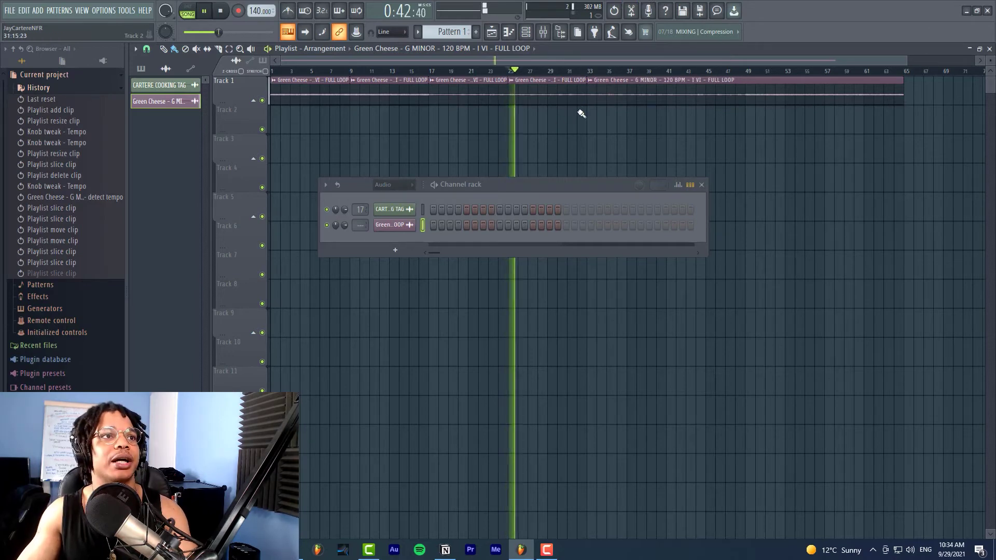
pyautogui.click(578, 73)
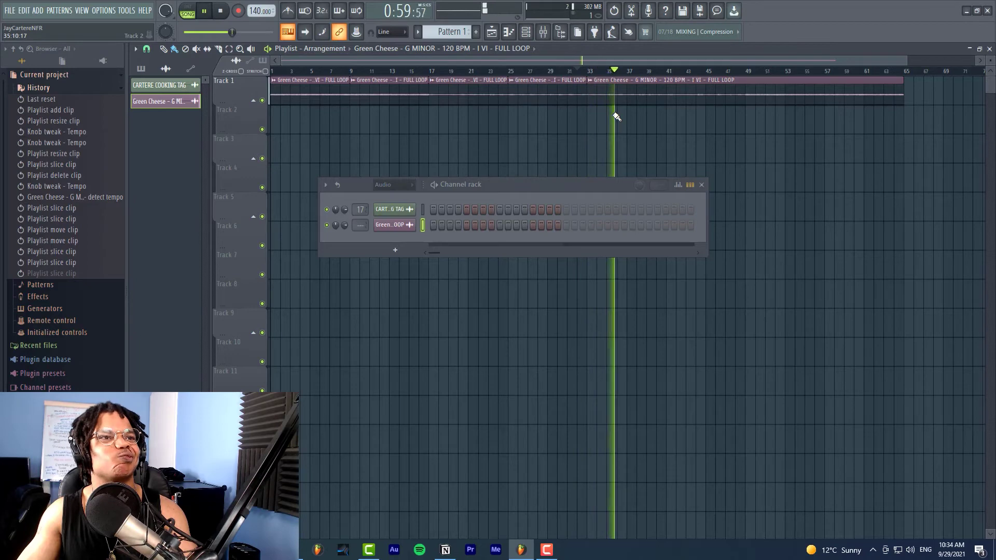
pyautogui.moveTo(669, 77); pyautogui.dragTo(670, 103)
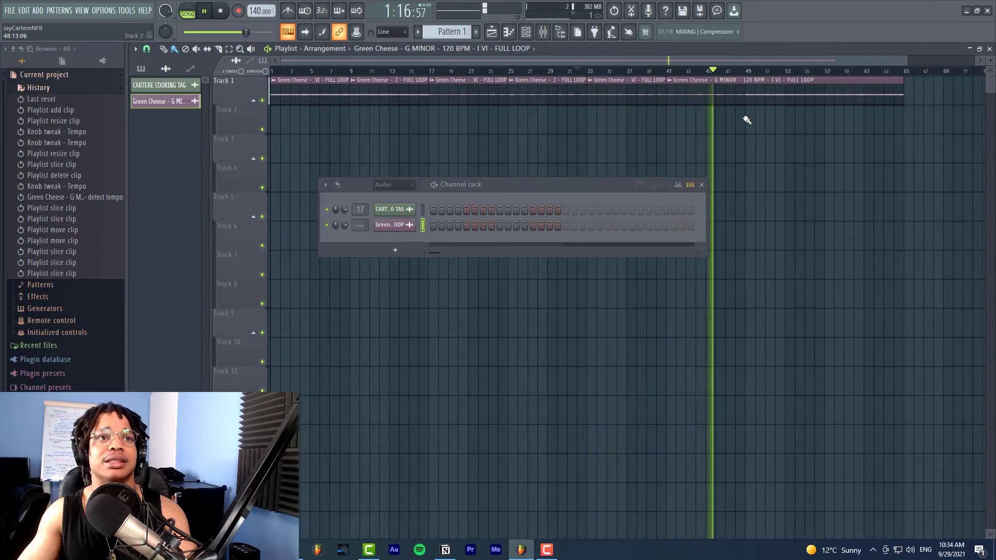
pyautogui.moveTo(745, 119); pyautogui.dragTo(747, 103)
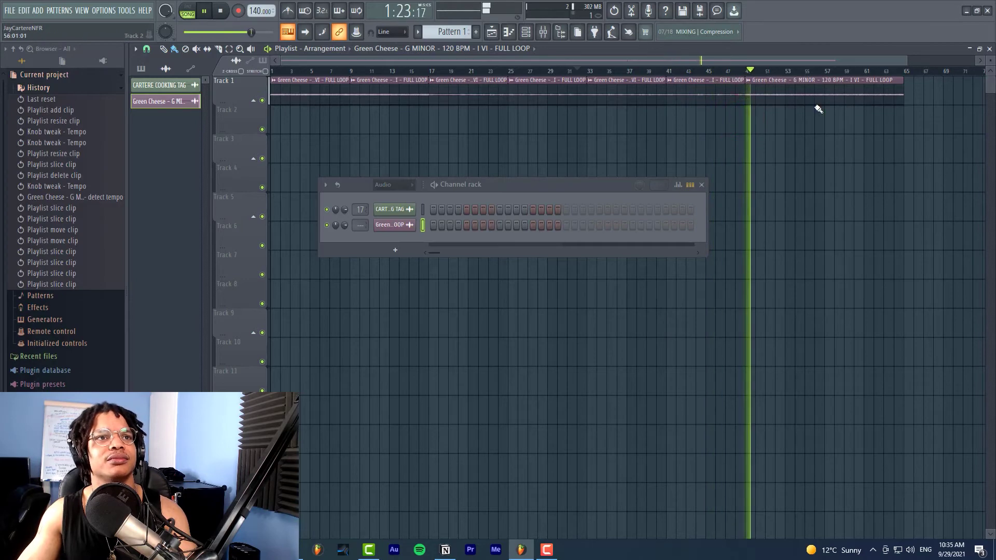
pyautogui.press('space')
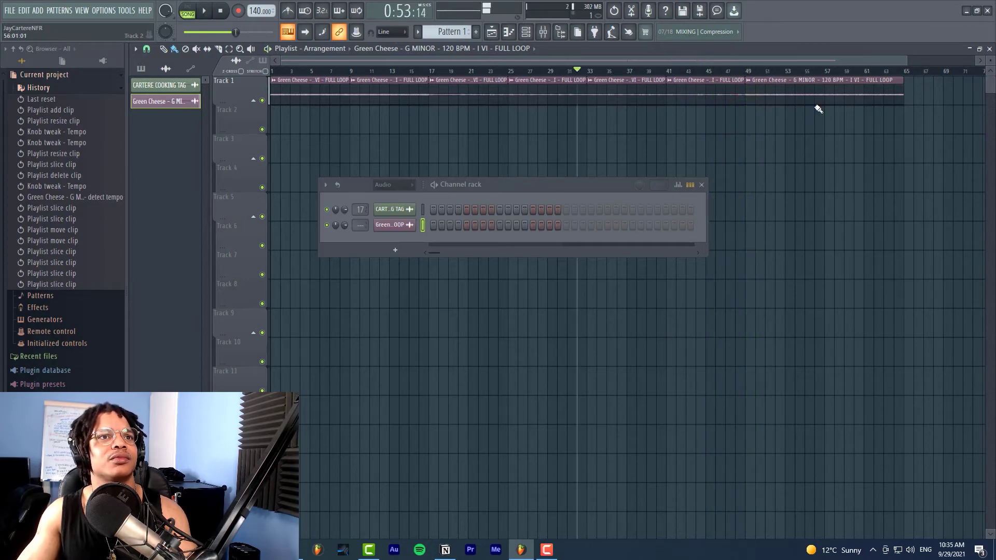
# Play the section starting at bar 49 and slice the Green Cheese clip at bar 57
pyautogui.click(745, 67)
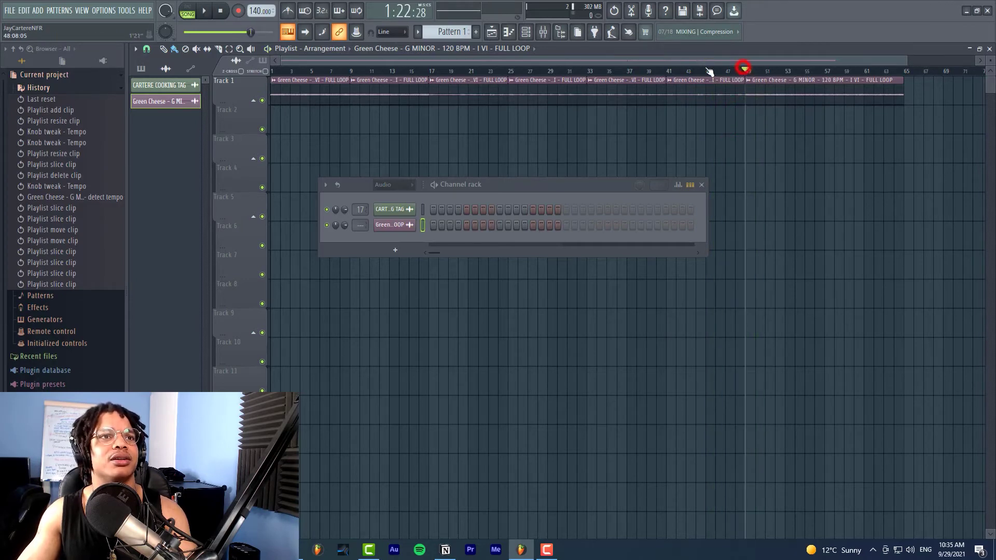
pyautogui.click(341, 67)
pyautogui.press('space')
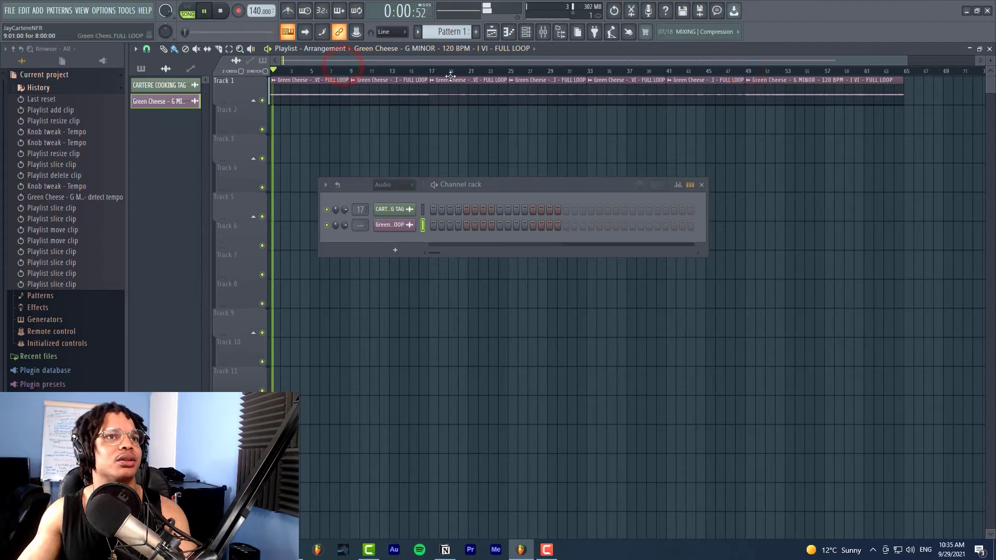
pyautogui.click(746, 70)
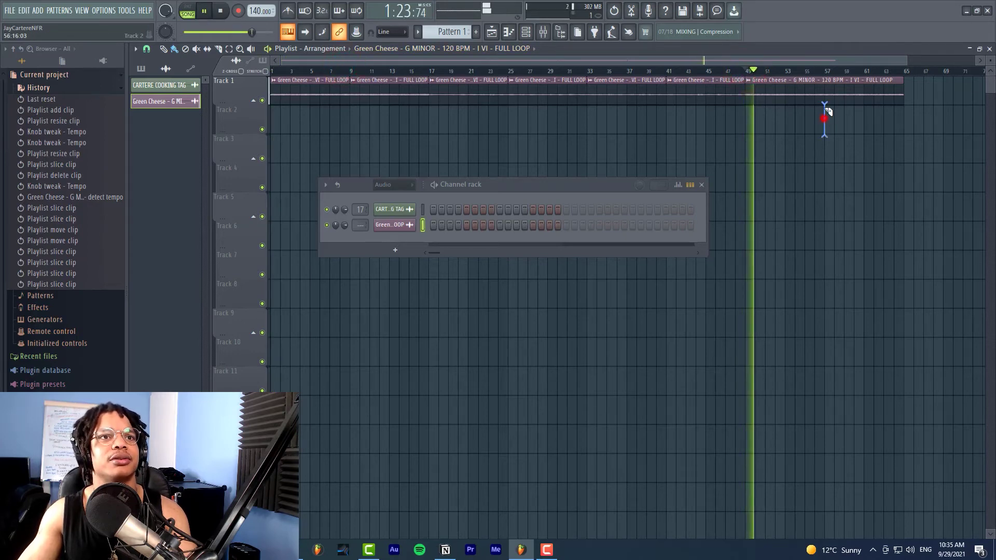
pyautogui.click(825, 116)
# Play the sections starting at bars 57 and 41 to check the cuts, and stop playback at the song start
pyautogui.press('space')
pyautogui.click(828, 71)
pyautogui.press('space')
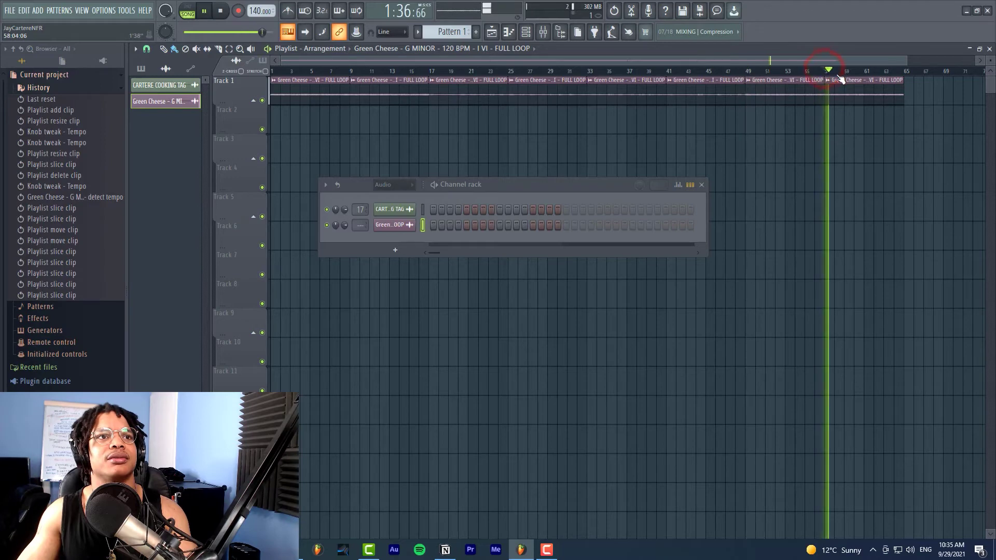
pyautogui.moveTo(903, 84)
pyautogui.mouseDown()
pyautogui.moveTo(937, 87)
pyautogui.moveTo(903, 85)
pyautogui.mouseUp()
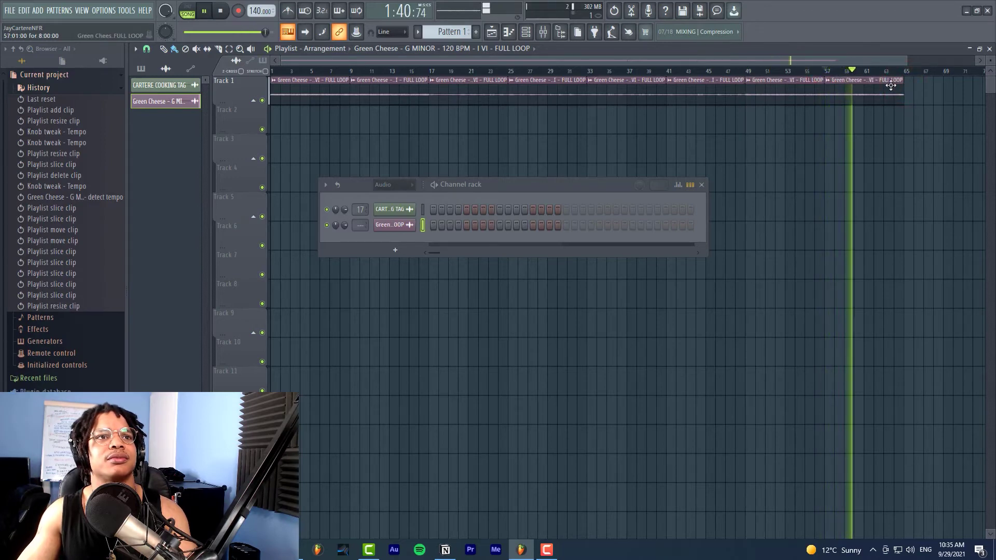
pyautogui.press('space')
pyautogui.click(668, 70)
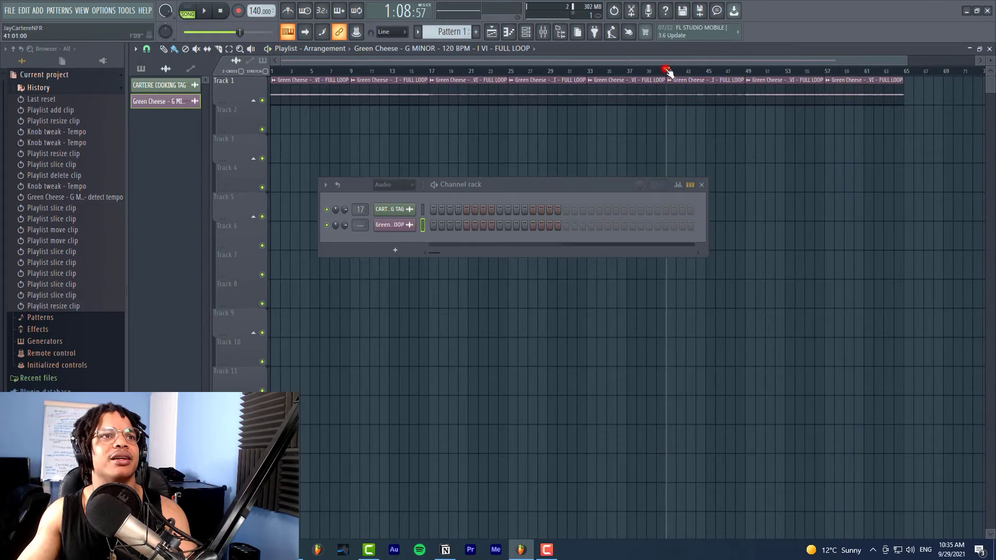
pyautogui.press('space')
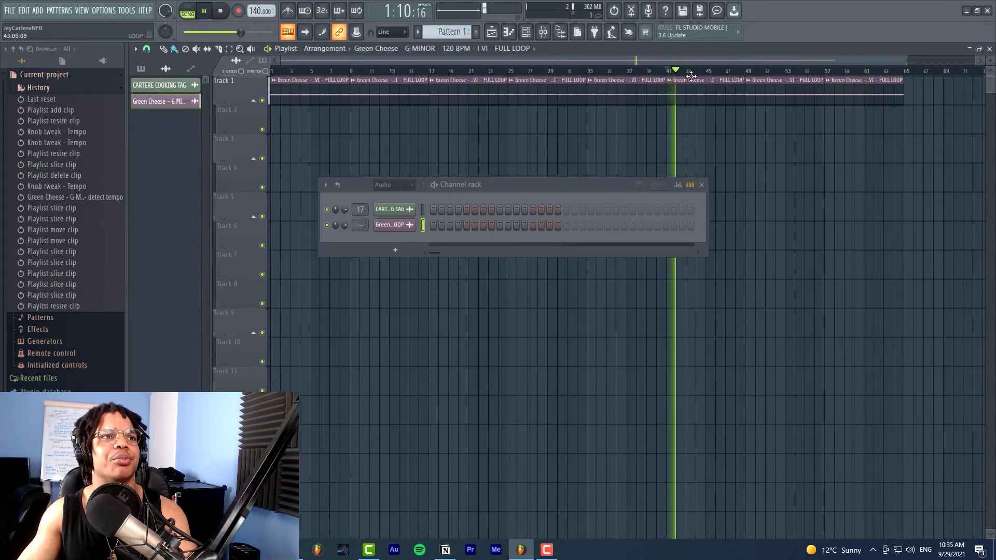
pyautogui.press('space')
pyautogui.click(377, 72)
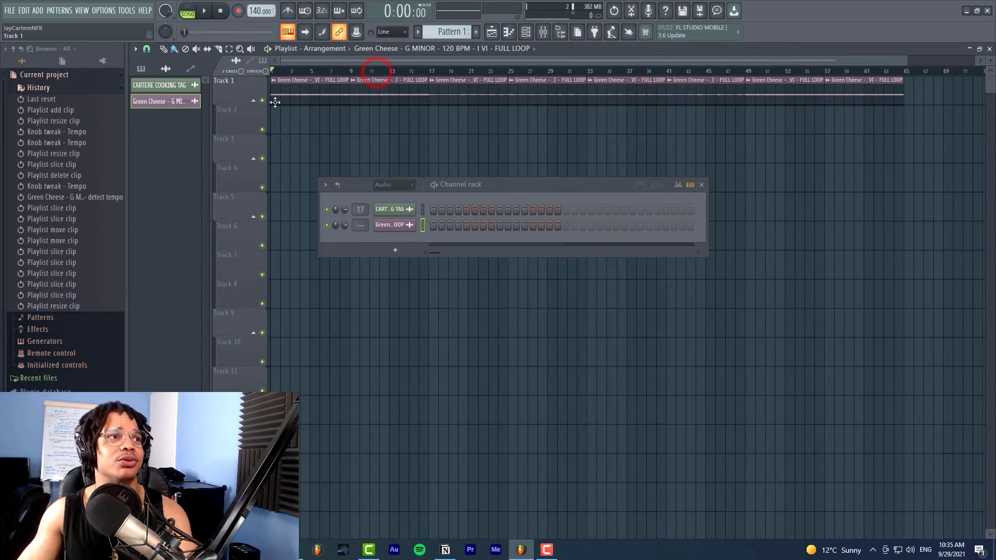
pyautogui.click(710, 86)
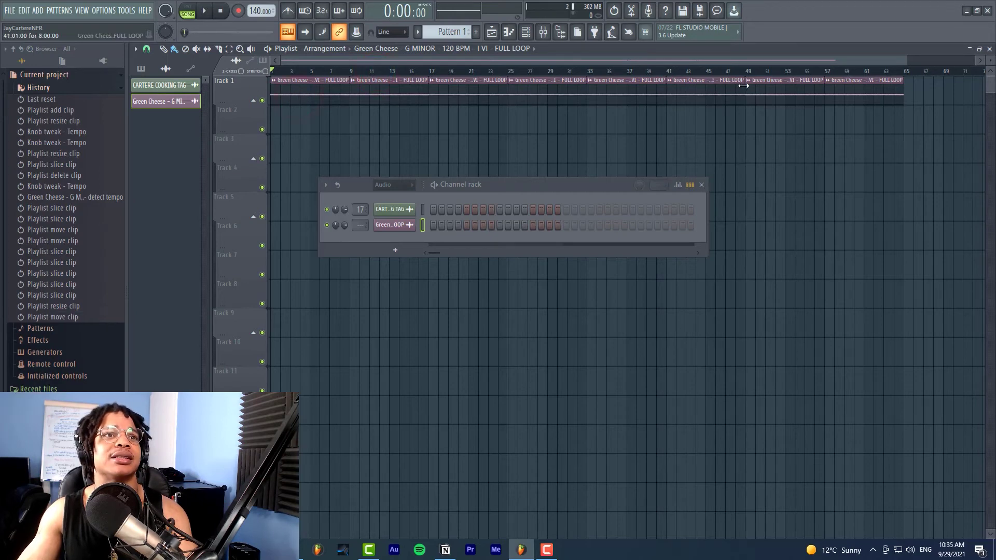
pyautogui.click(602, 95)
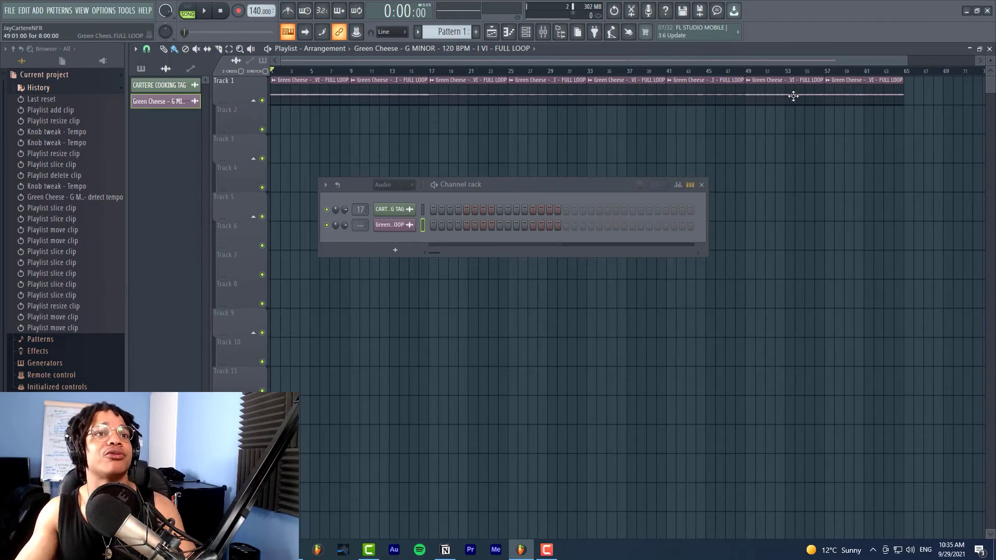
pyautogui.moveTo(794, 94)
pyautogui.mouseDown()
pyautogui.moveTo(790, 117)
pyautogui.moveTo(788, 85)
pyautogui.mouseUp()
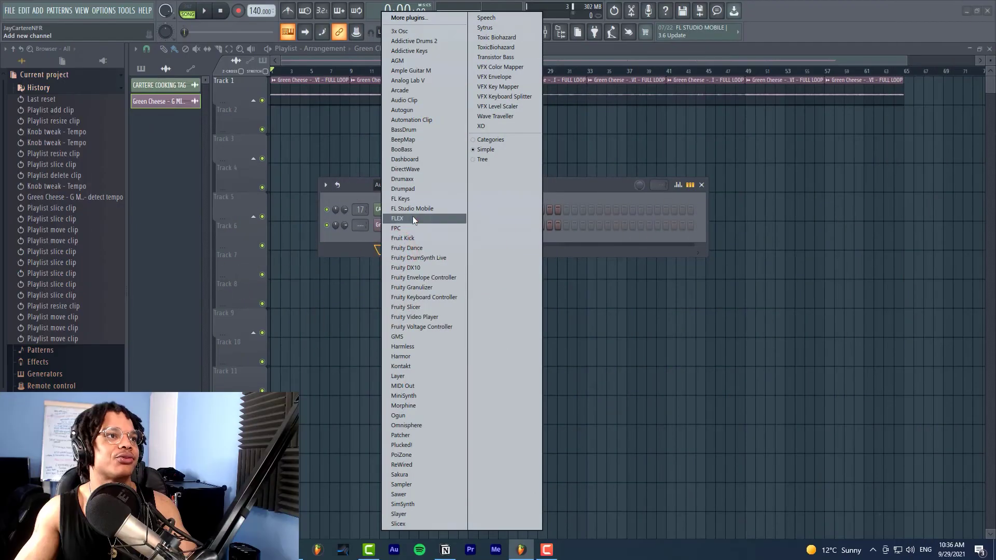
# Add a Fruity Slicer channel and move the Channel rack clear of the first playlist bars
pyautogui.click(410, 307)
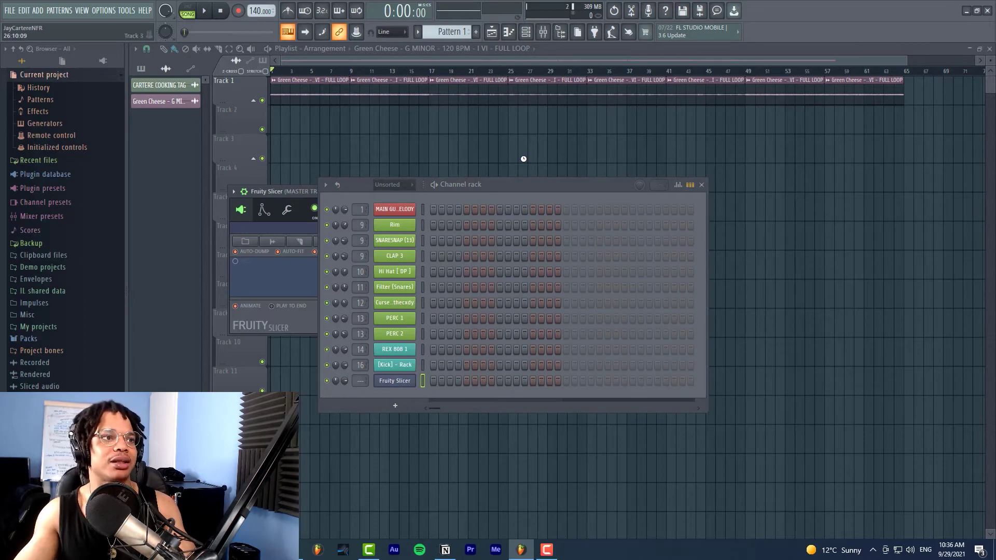
pyautogui.moveTo(532, 187); pyautogui.dragTo(742, 170)
pyautogui.moveTo(905, 61); pyautogui.dragTo(934, 61)
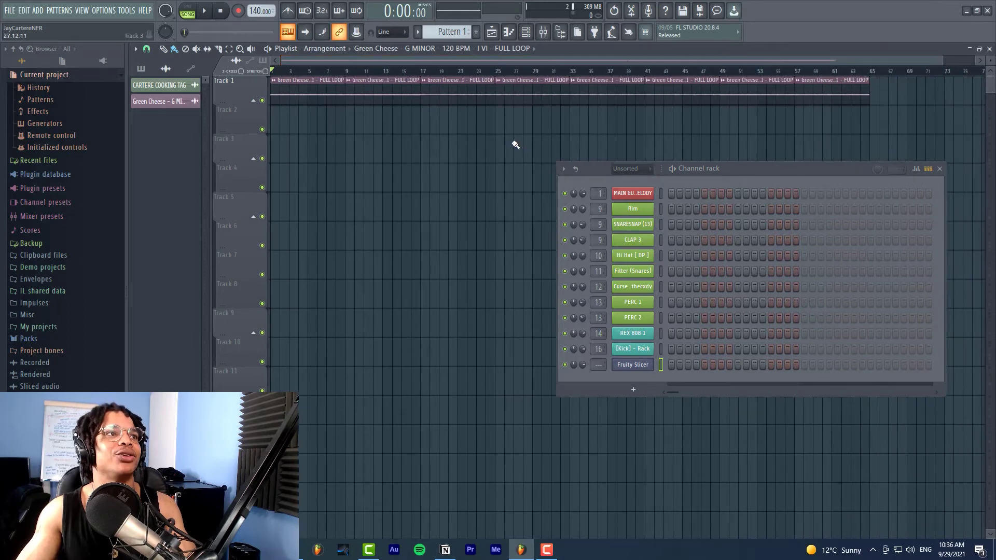
# Move the first two Green Cheese clips from Track 1 to Track 3 and make the first one unique as a sample
pyautogui.moveTo(318, 93); pyautogui.dragTo(275, 142)
pyautogui.moveTo(379, 93); pyautogui.dragTo(269, 137)
pyautogui.click(274, 139)
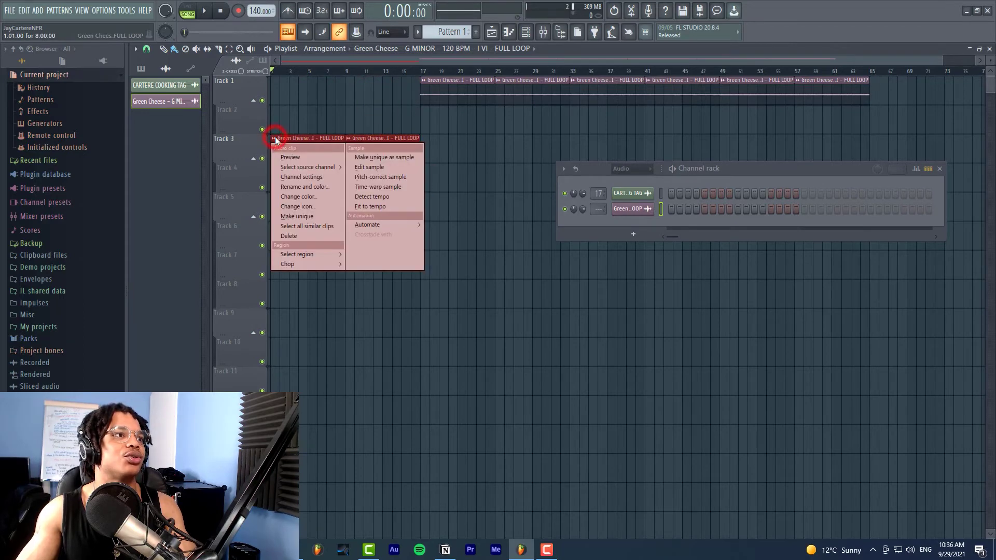
pyautogui.click(297, 217)
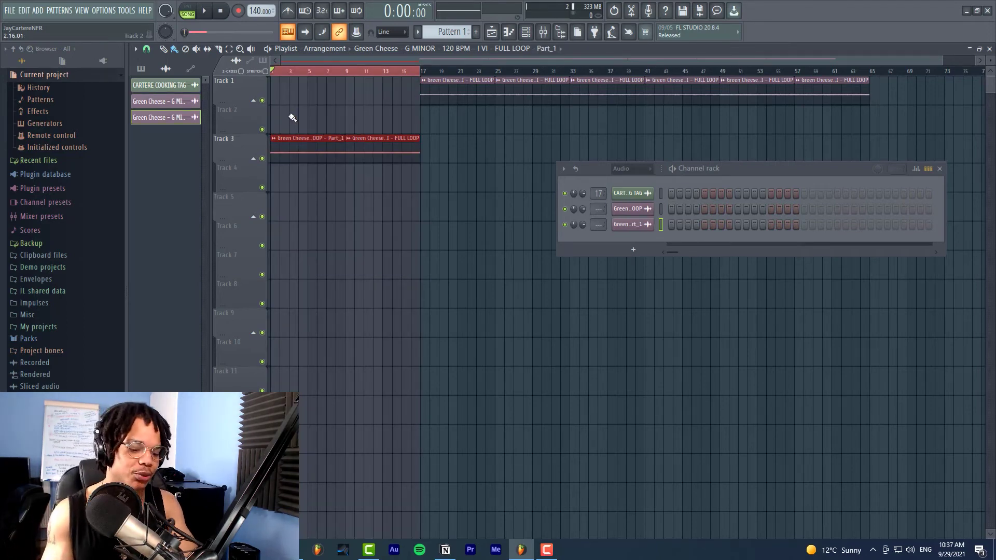
# Consolidate the two Track 3 clips over bars 1 to 16 into one 24-bit WAV clip and move it to Track 5
pyautogui.hotkey('ctrl', 'r')
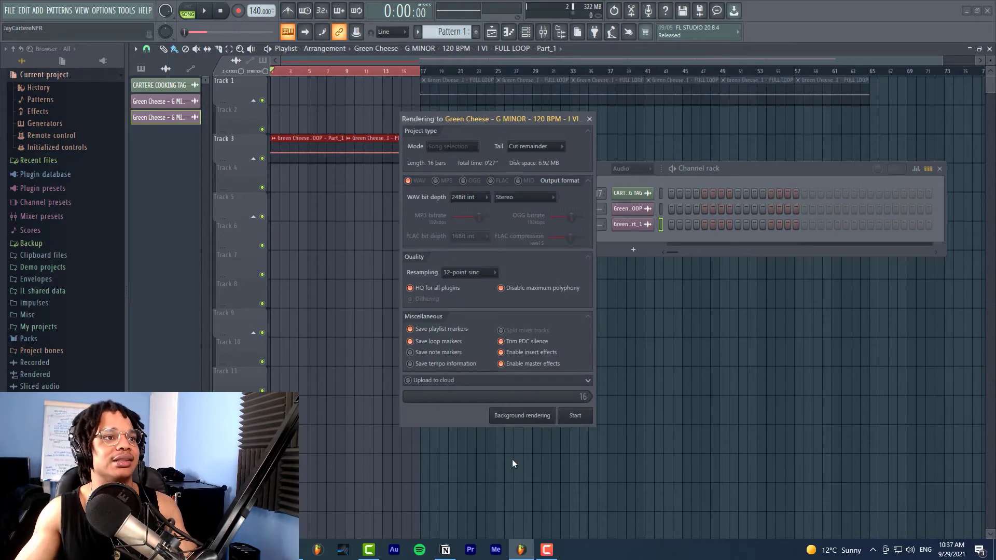
pyautogui.click(592, 422)
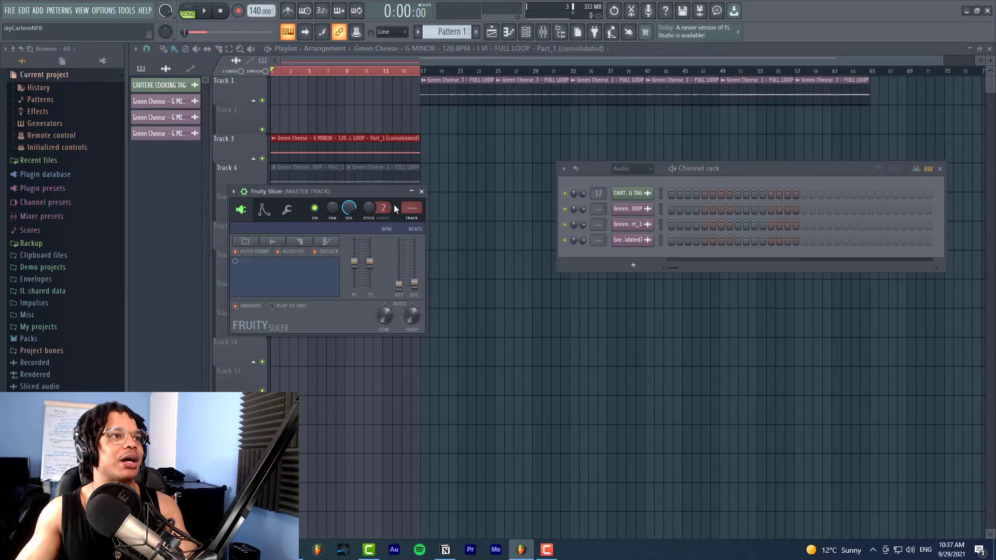
pyautogui.moveTo(313, 147); pyautogui.dragTo(350, 195)
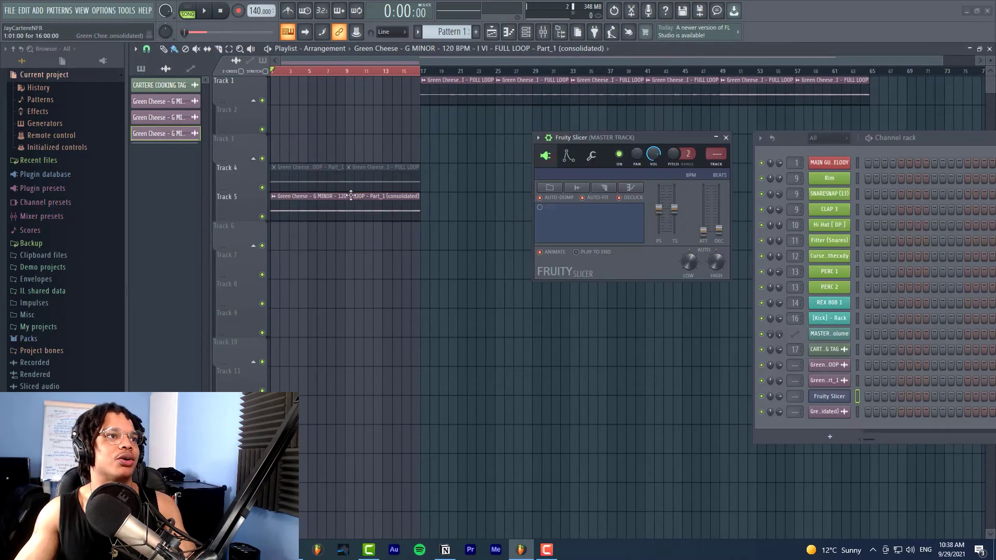
# Make the consolidated Track 5 clip unique as a sample, saving over Green Cheese - G MINOR - 120 BPM - I VI - FULL LOOP - Part_1.wav
pyautogui.click(274, 199)
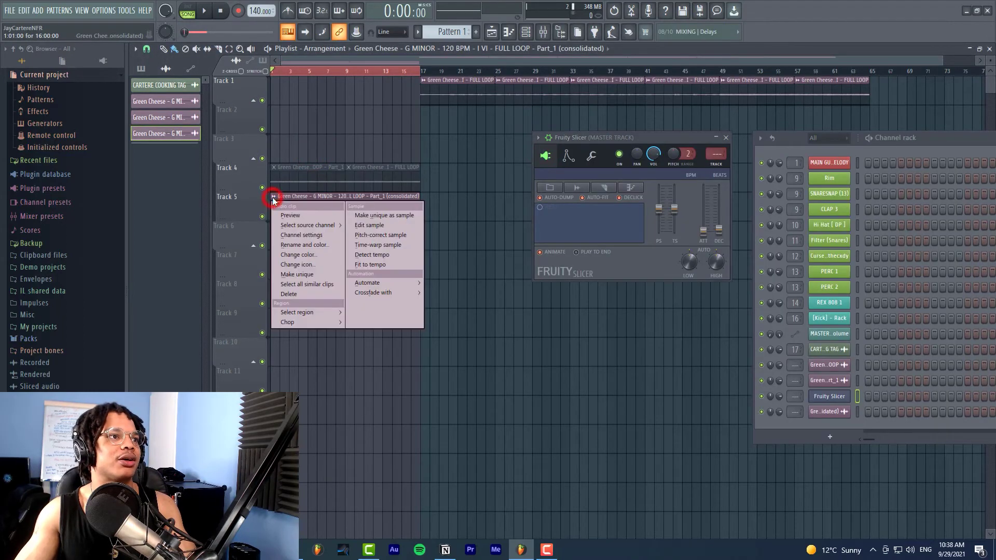
pyautogui.click(374, 217)
pyautogui.click(578, 313)
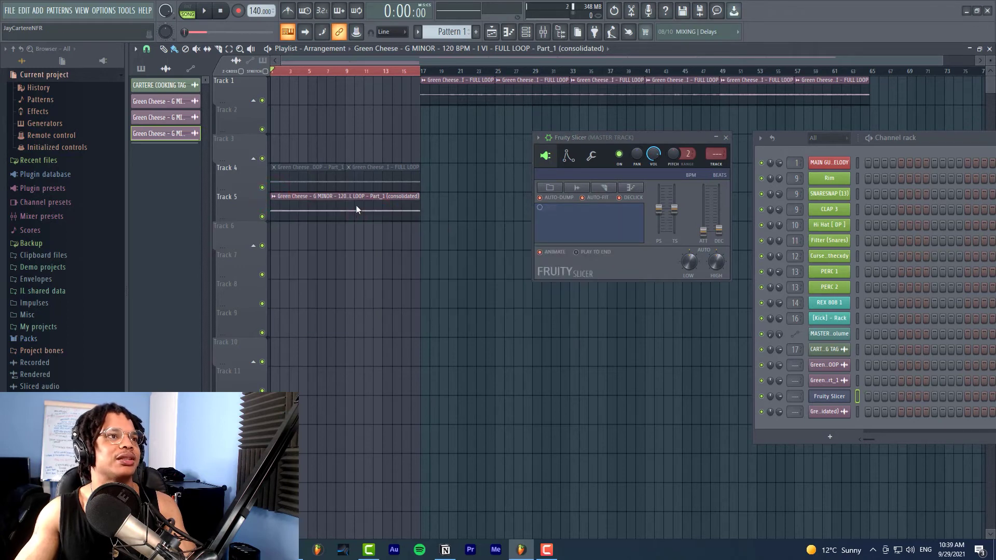
pyautogui.click(275, 198)
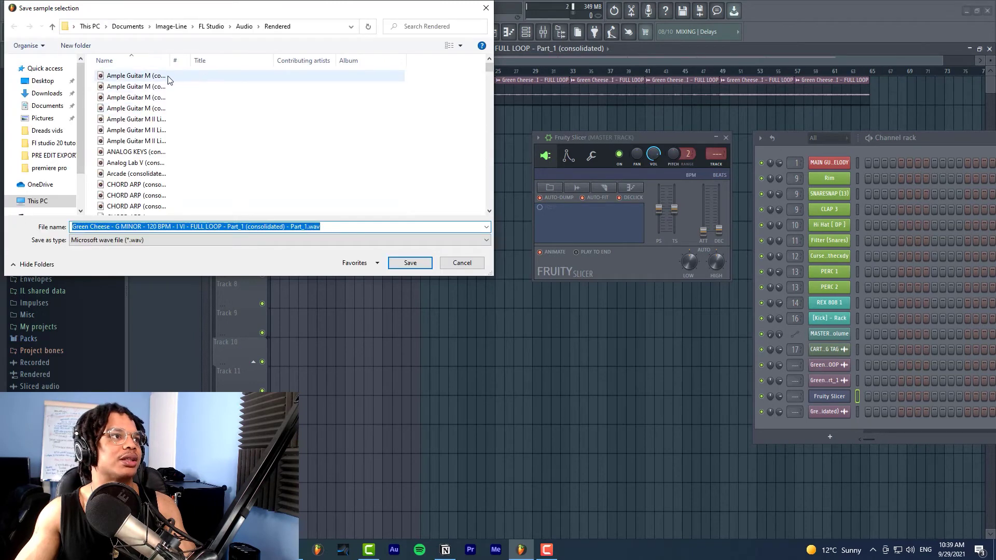
pyautogui.click(84, 147)
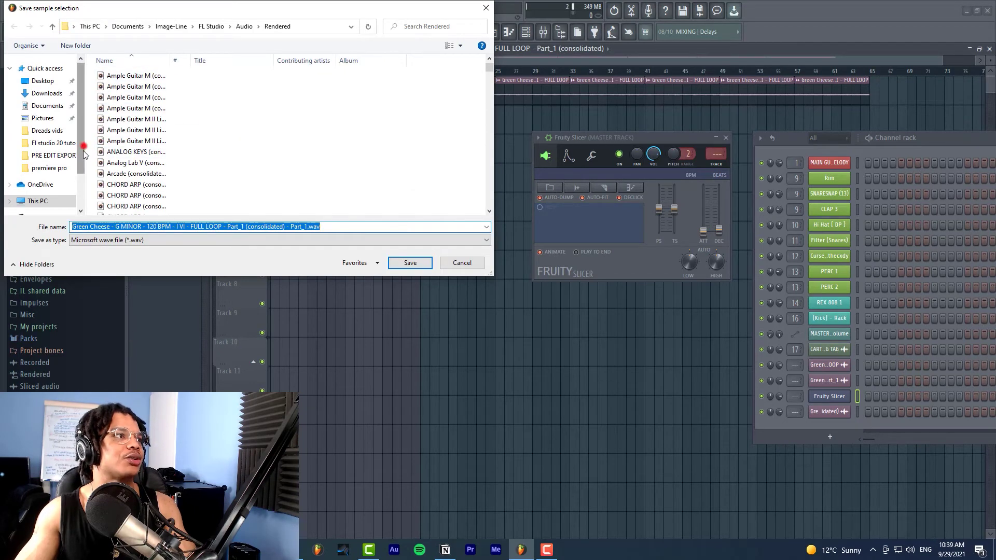
pyautogui.scroll(-2, 83, 147)
pyautogui.click(65, 176)
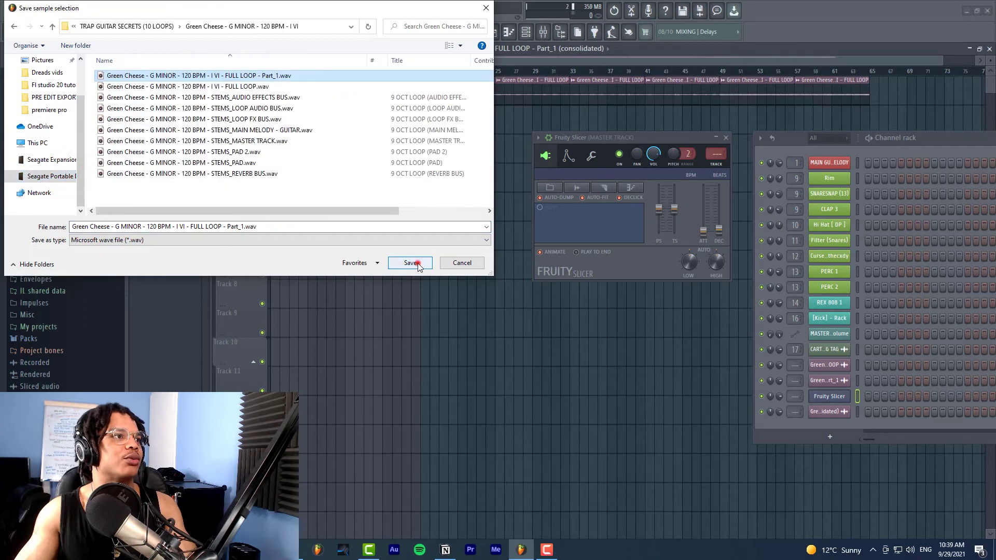
pyautogui.click(412, 263)
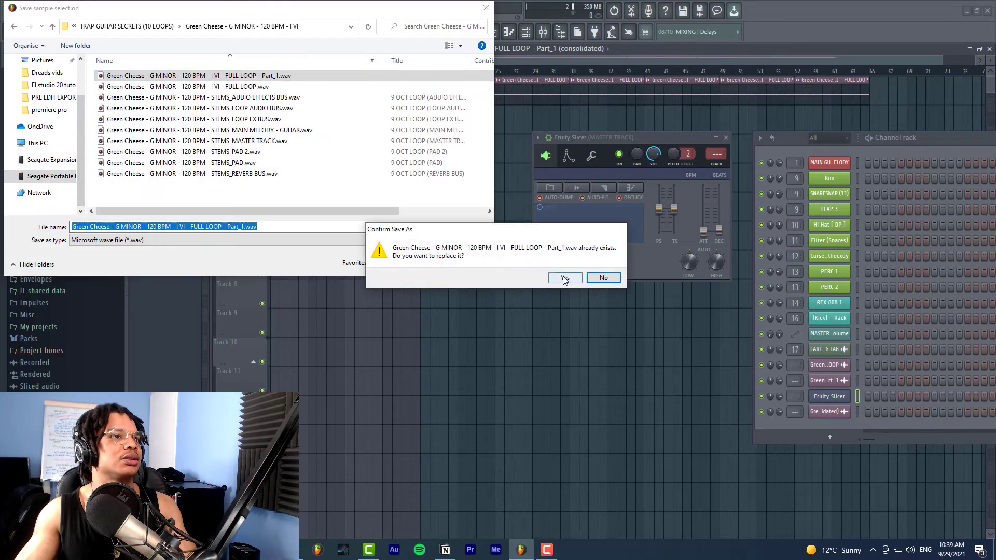
pyautogui.click(565, 278)
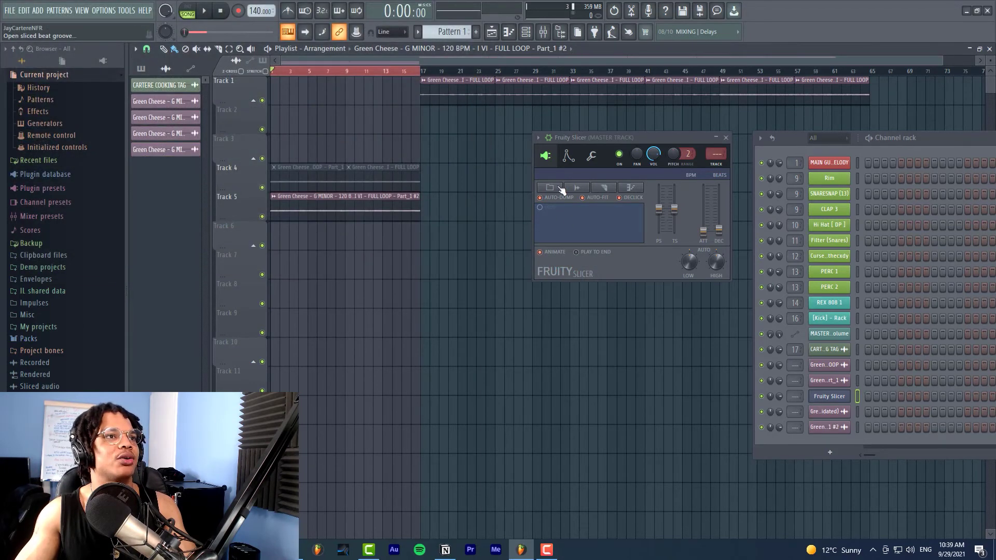
# Load the saved Green Cheese Part_1 sample from the Seagate Portable Drive into Fruity Slicer
pyautogui.click(579, 187)
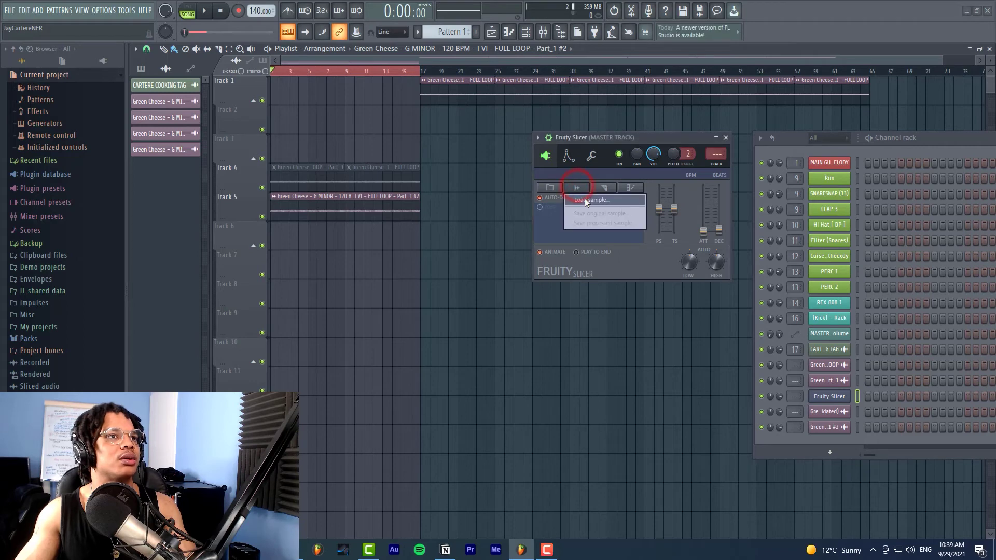
pyautogui.click(587, 199)
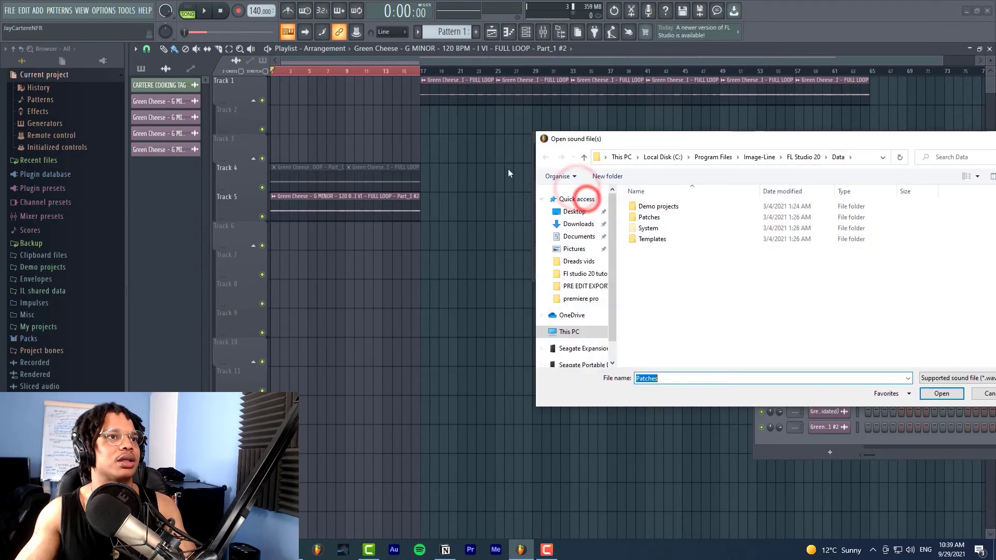
pyautogui.moveTo(483, 123); pyautogui.dragTo(410, 110)
pyautogui.scroll(-2, 300, 215)
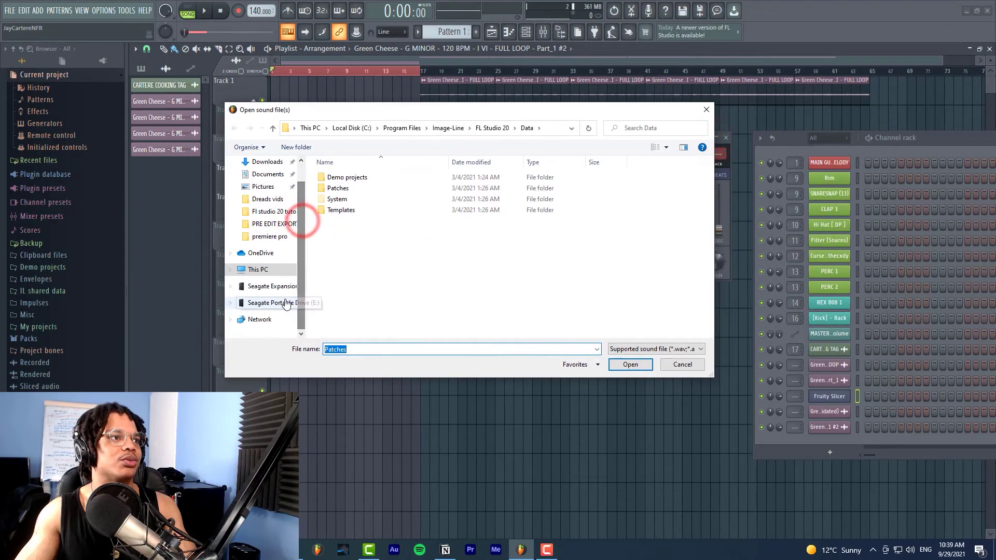
pyautogui.click(285, 301)
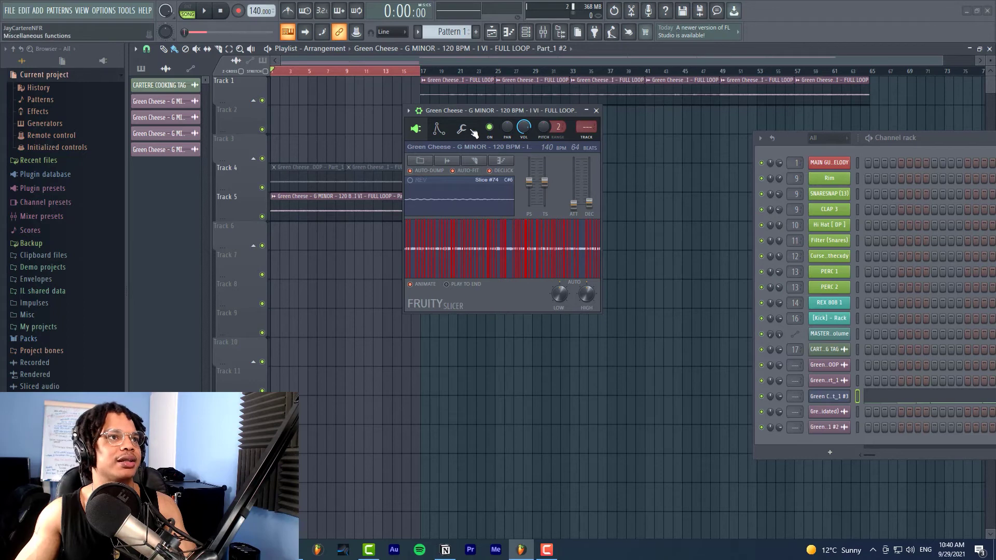
# Slice the loaded sample by Beat, trying a finer beat division before returning to Beat slicing
pyautogui.click(476, 162)
pyautogui.click(476, 162)
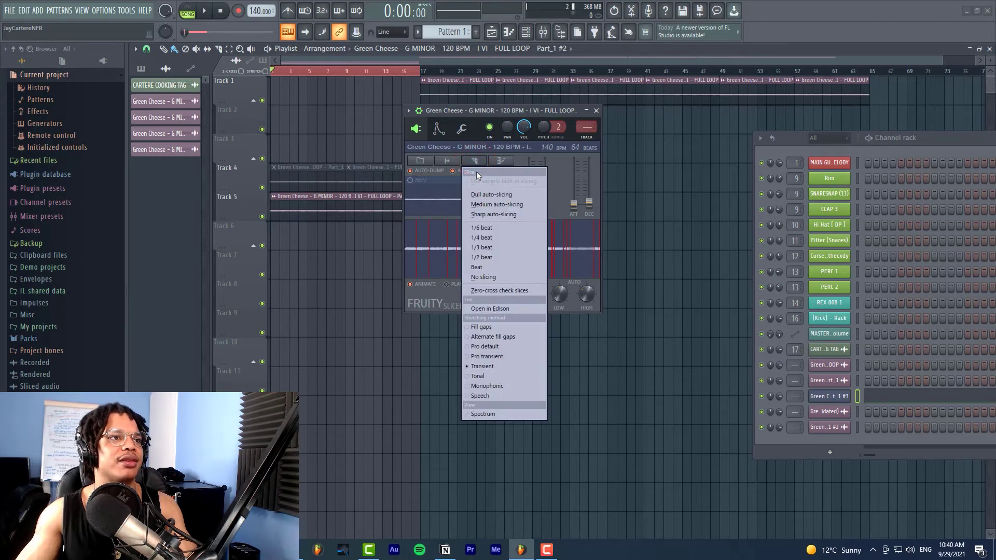
pyautogui.click(498, 268)
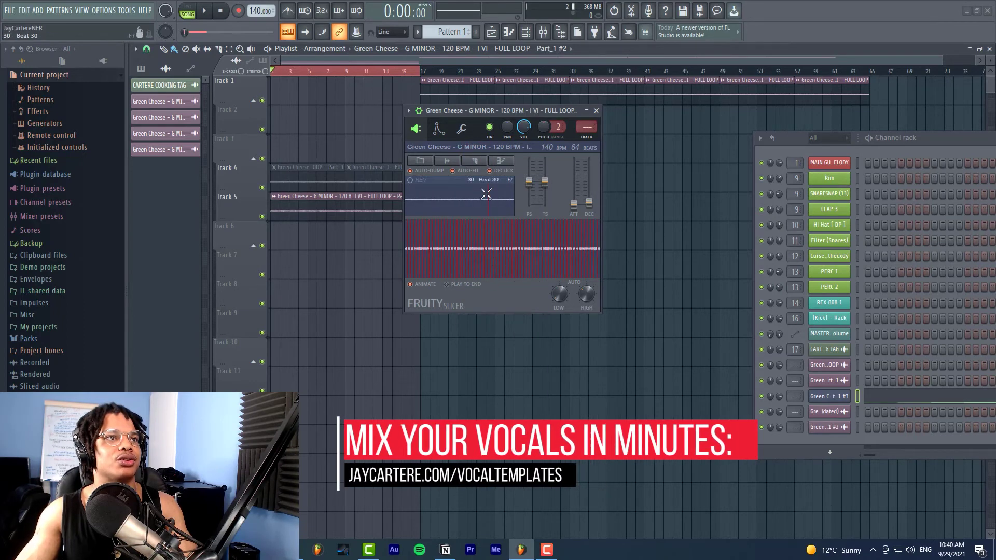
pyautogui.click(475, 161)
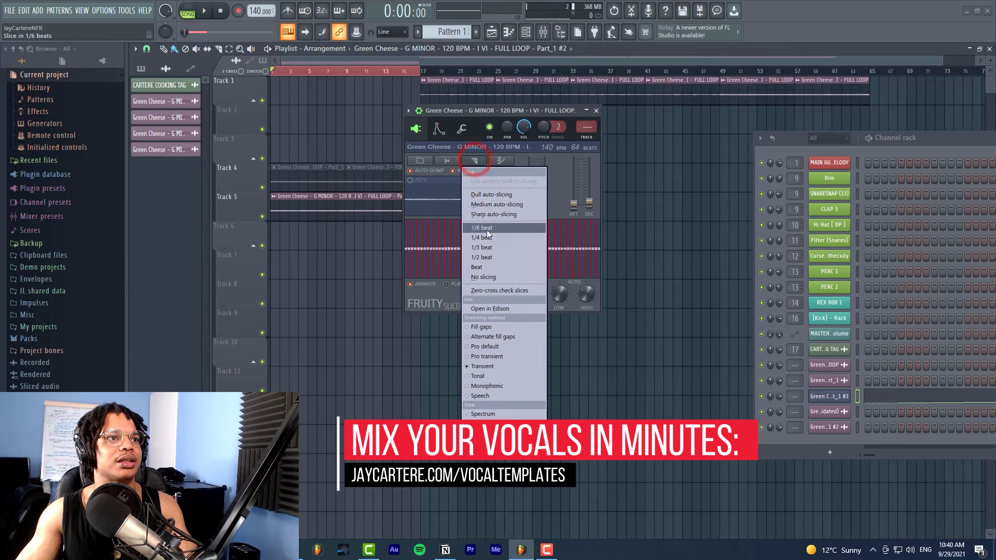
pyautogui.click(493, 270)
pyautogui.click(475, 161)
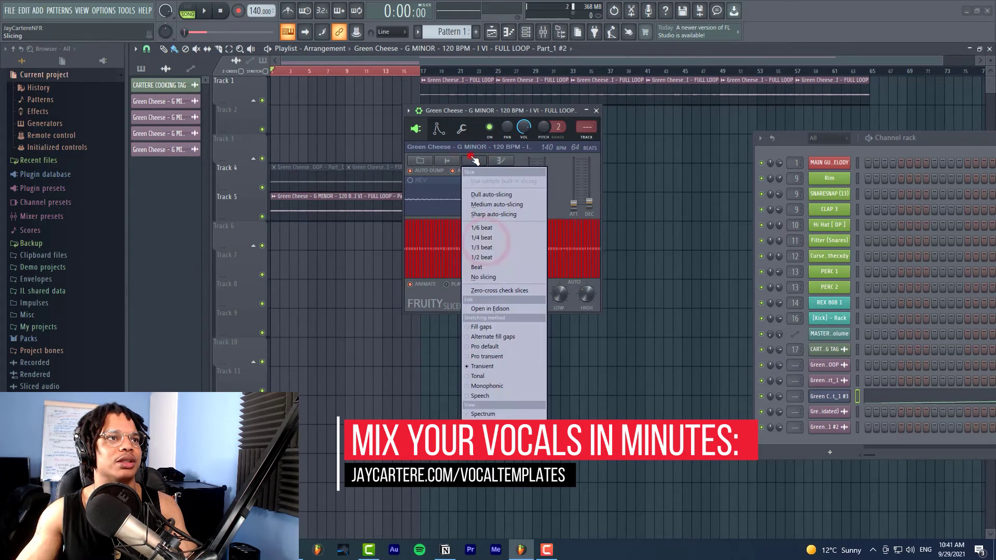
pyautogui.click(488, 267)
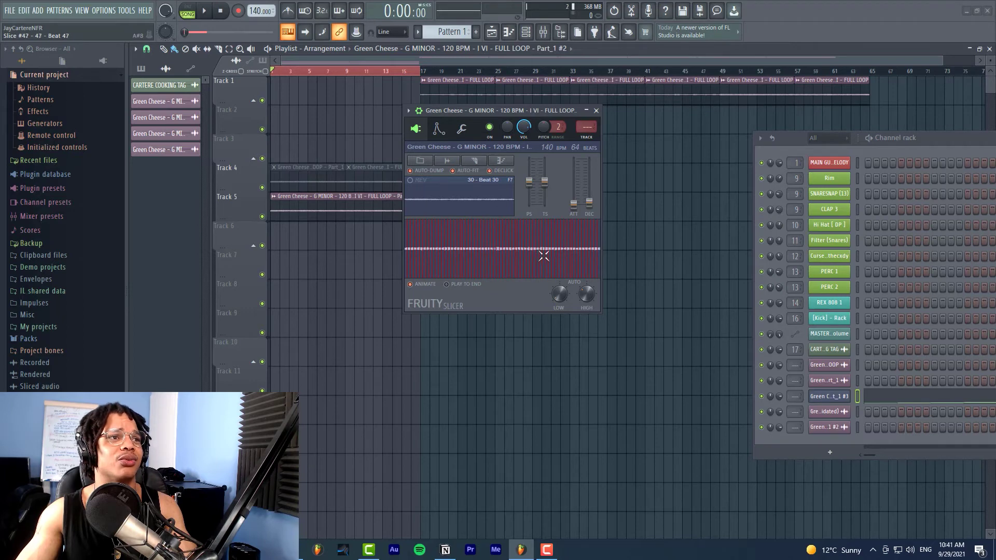
# Dump the beat slices as notes and open the piano roll of the Fruity Slicer channel
pyautogui.moveTo(463, 111); pyautogui.dragTo(664, 142)
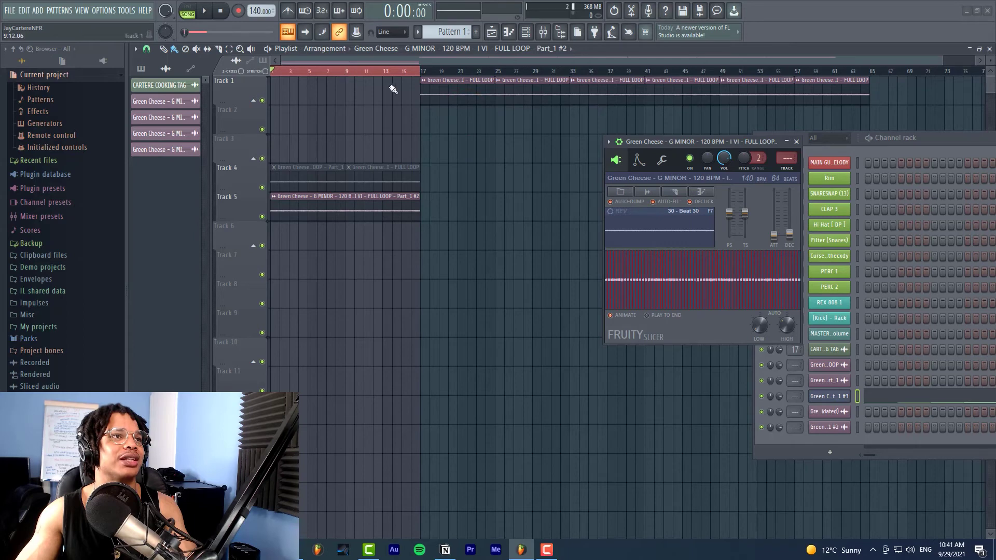
pyautogui.moveTo(733, 141); pyautogui.dragTo(571, 111)
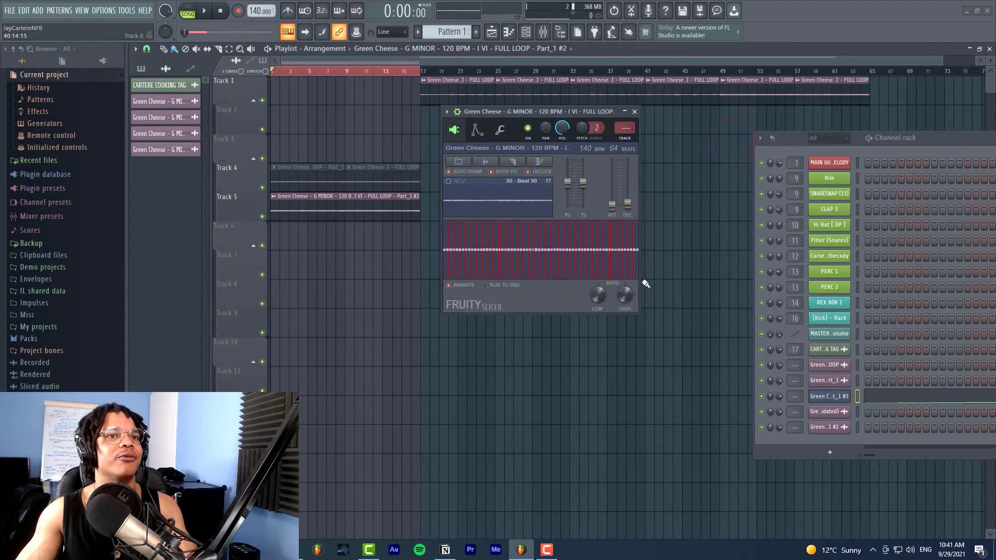
pyautogui.click(543, 162)
pyautogui.click(541, 160)
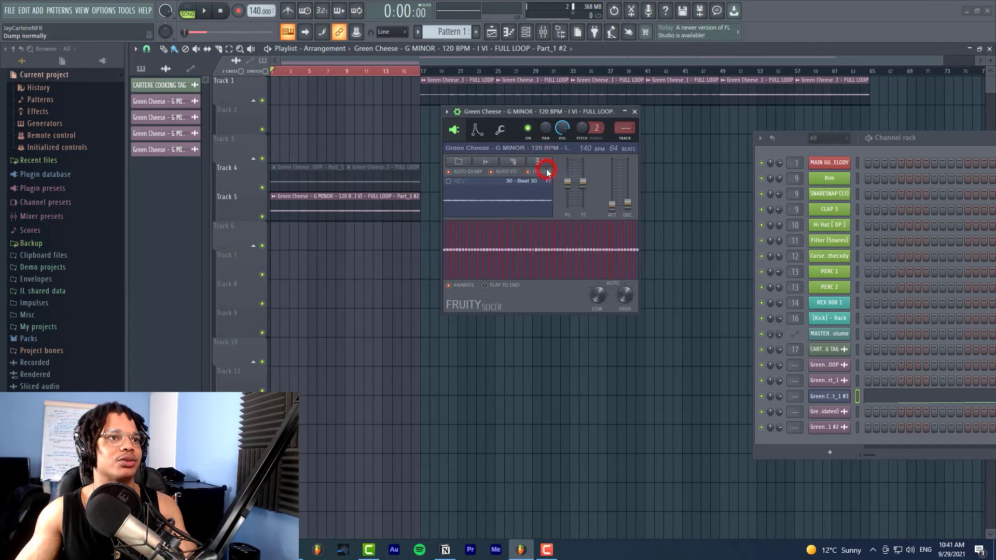
pyautogui.rightClick(848, 391)
pyautogui.click(851, 397)
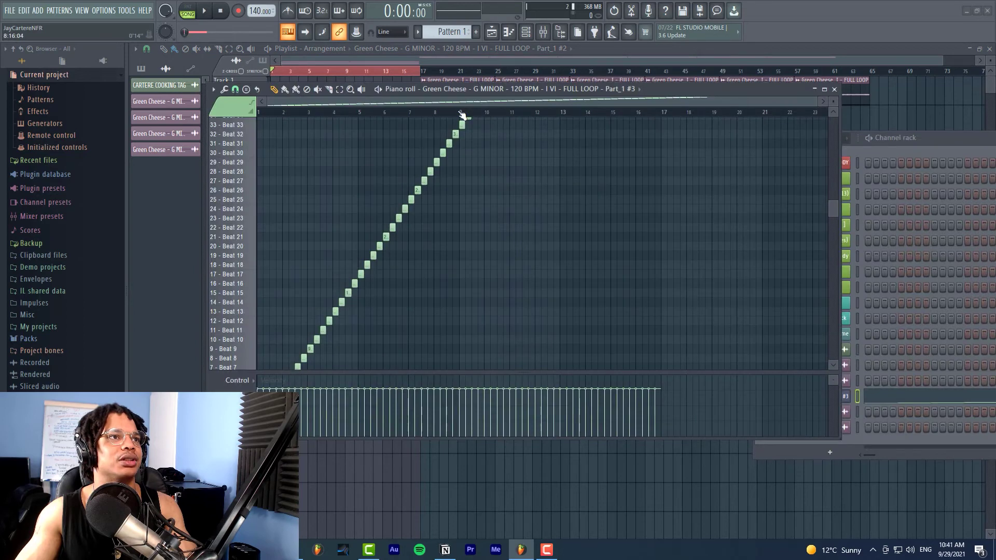
# Select bars 1 to 8 in the piano roll and switch playback to pattern mode
pyautogui.moveTo(461, 112); pyautogui.dragTo(260, 112)
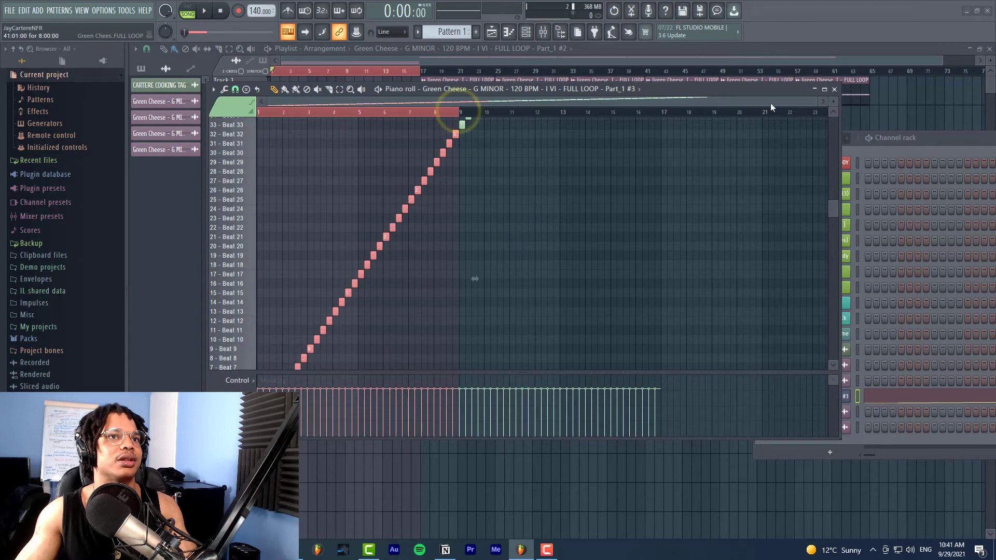
pyautogui.rightClick(820, 103)
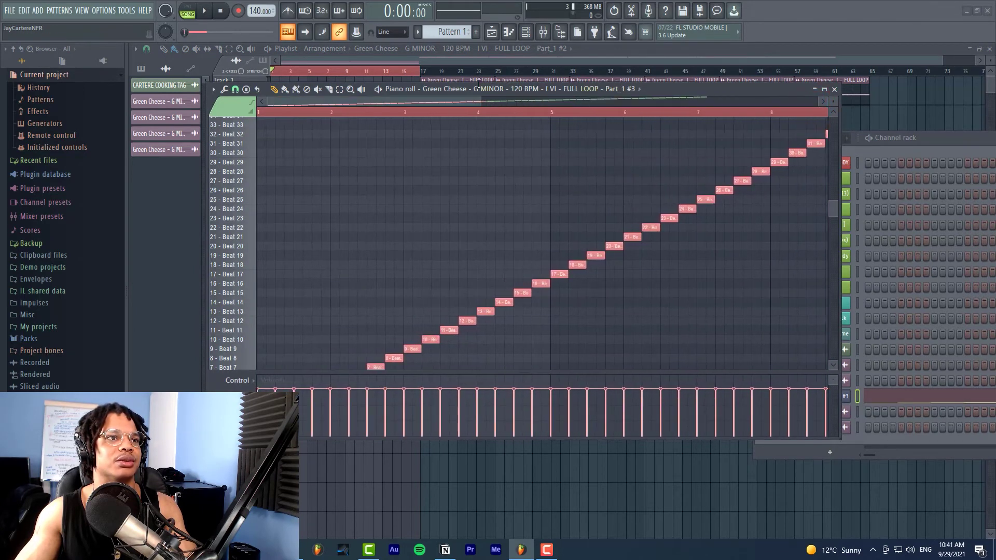
pyautogui.scroll(3, 560, 196)
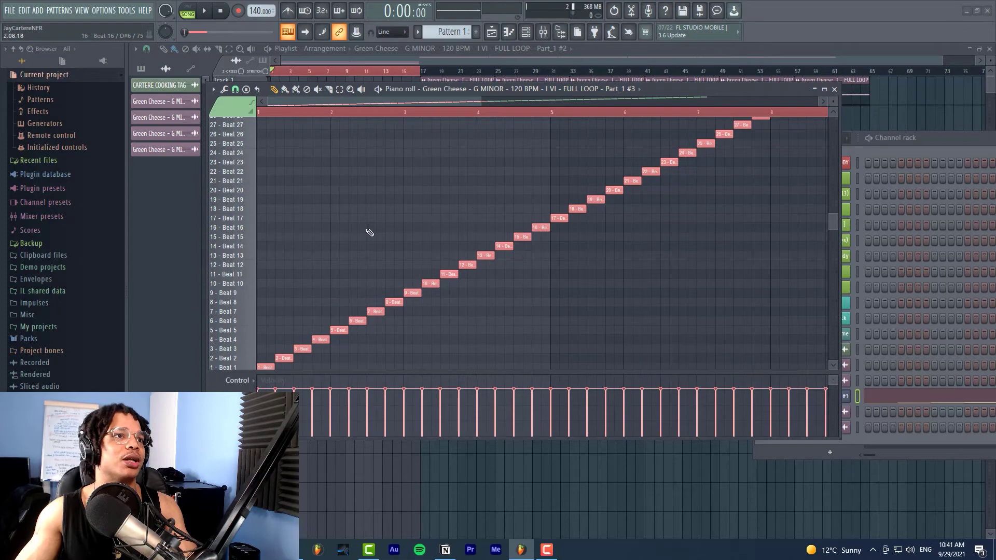
pyautogui.scroll(-3, 370, 233)
pyautogui.click(265, 115)
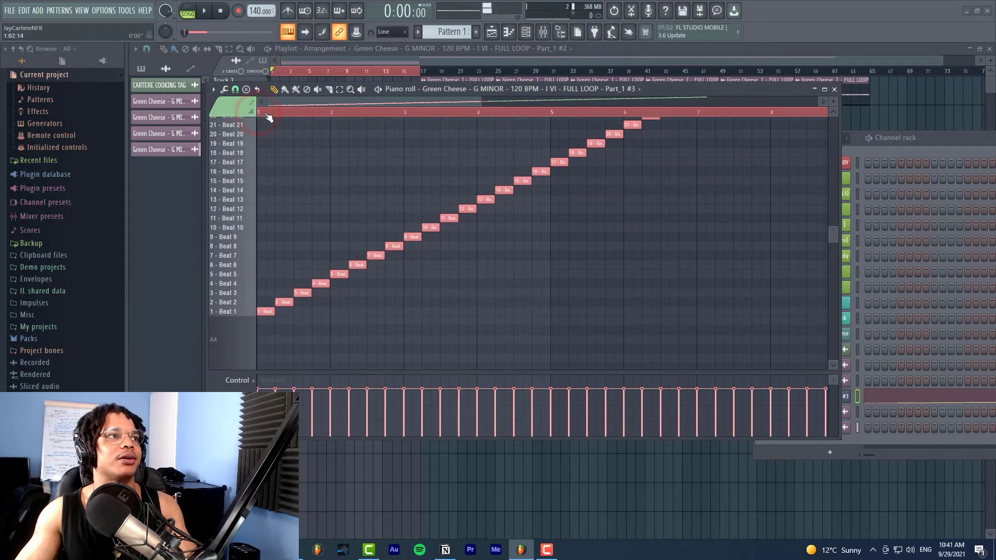
pyautogui.scroll(-3, 620, 166)
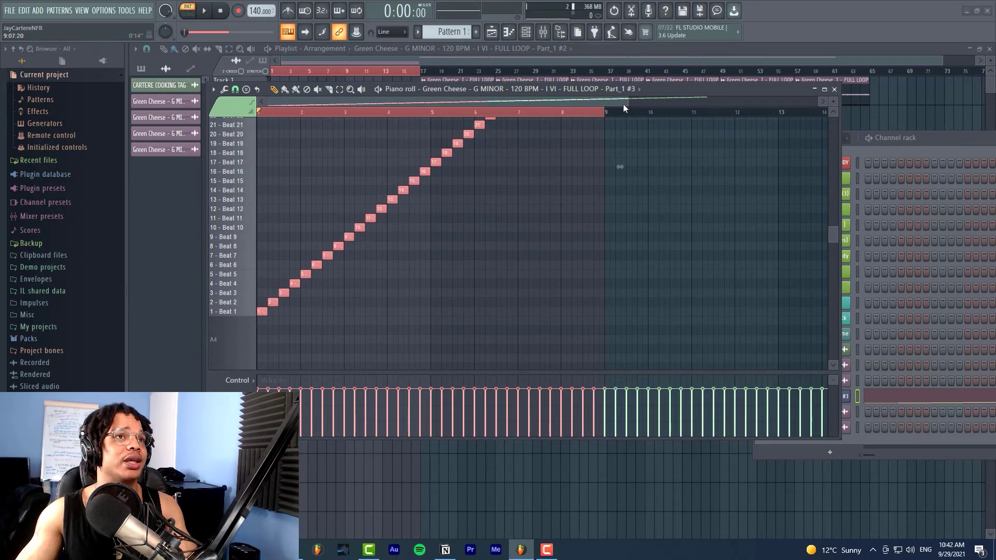
pyautogui.scroll(3, 624, 107)
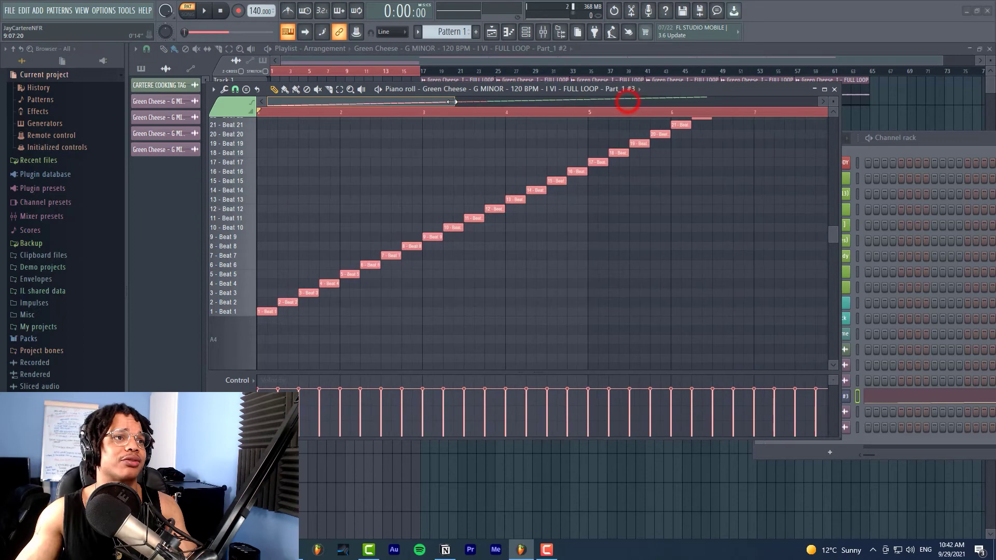
# Rearrange the slice notes: move Beats 3, 7 and 11 to Beat 5, Beat 8 to Beat 7, and Beat 16 to Beat 10
pyautogui.click(318, 245)
pyautogui.click(310, 293)
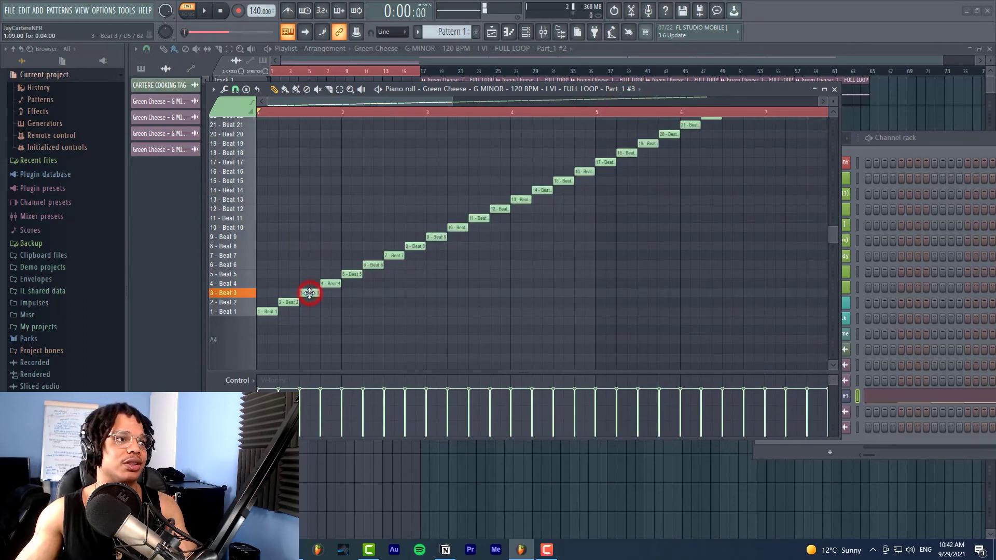
pyautogui.moveTo(310, 293); pyautogui.dragTo(310, 274)
pyautogui.moveTo(394, 256); pyautogui.dragTo(415, 256)
pyautogui.moveTo(479, 218); pyautogui.dragTo(481, 274)
pyautogui.moveTo(584, 172); pyautogui.dragTo(584, 227)
pyautogui.scroll(-2, 674, 226)
# Bring up the Channel rack and the Fruity Slicer window, and play the rearranged pattern through its opening bars
pyautogui.click(927, 143)
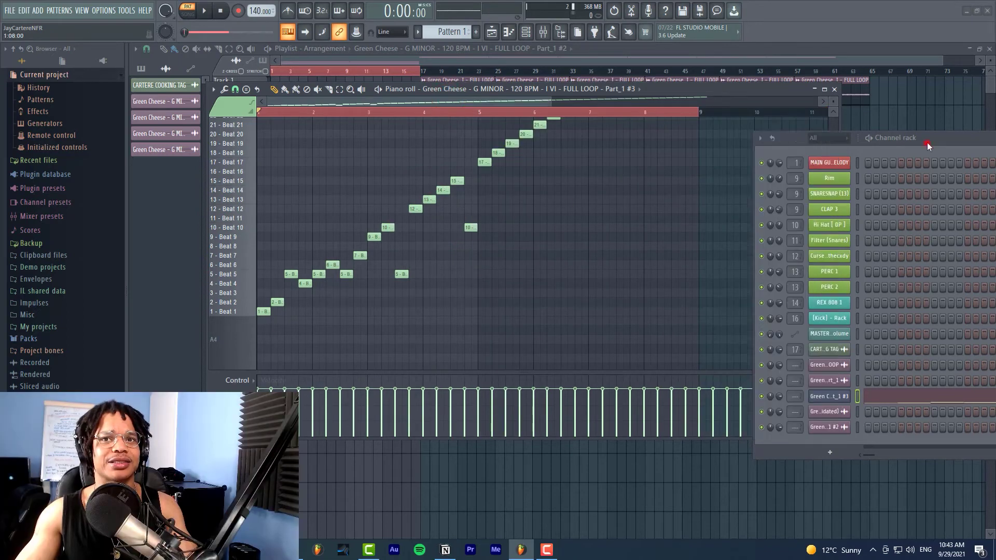
pyautogui.moveTo(928, 146); pyautogui.dragTo(843, 131)
pyautogui.click(745, 380)
pyautogui.click(695, 381)
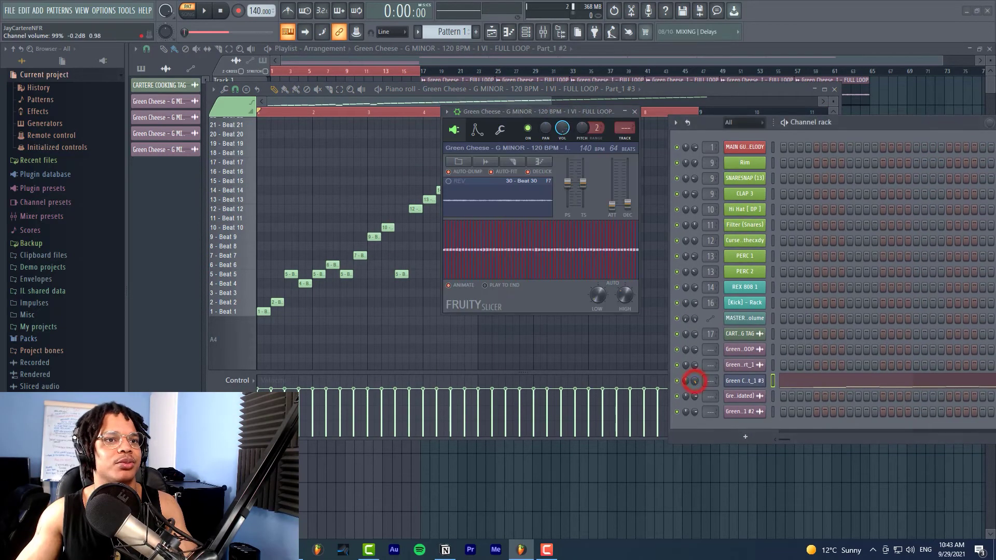
pyautogui.press('space')
pyautogui.scroll(1, 693, 381)
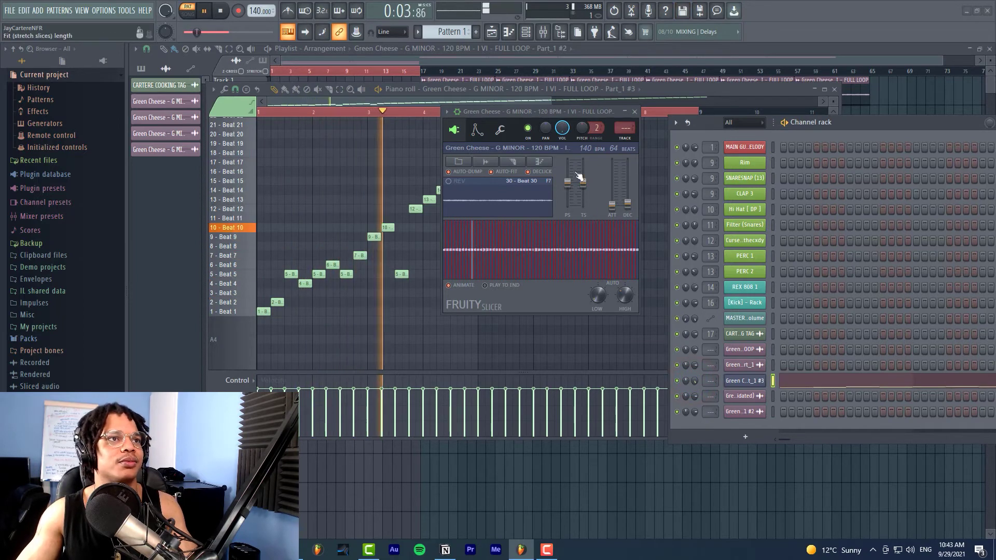
pyautogui.moveTo(558, 110)
pyautogui.mouseDown()
pyautogui.moveTo(501, 111)
pyautogui.moveTo(565, 115)
pyautogui.mouseUp()
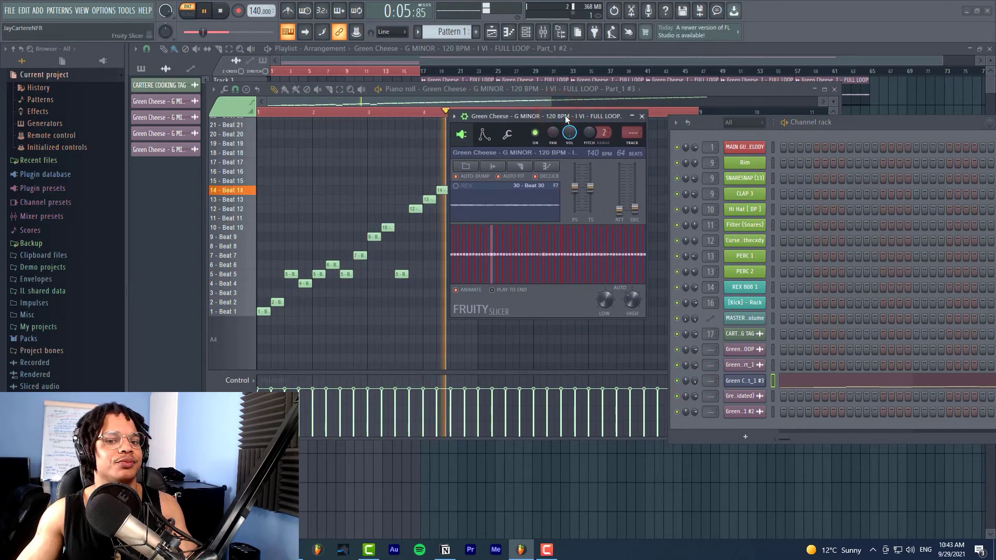
pyautogui.press('space')
# Set the slices' fade out to 0 ms and replay the pattern with the Fruity Slicer window moved clear of the notes
pyautogui.click(636, 210)
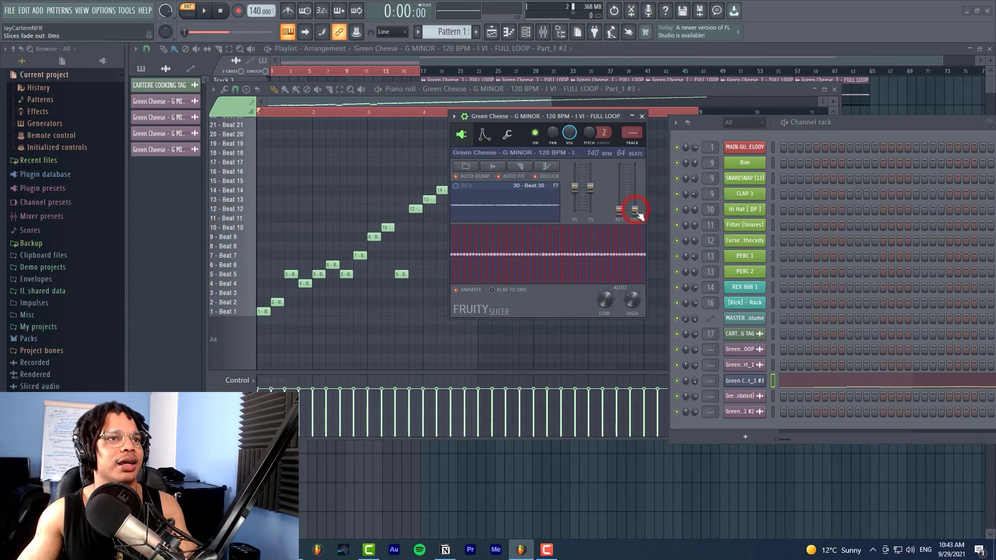
pyautogui.moveTo(562, 114); pyautogui.dragTo(627, 113)
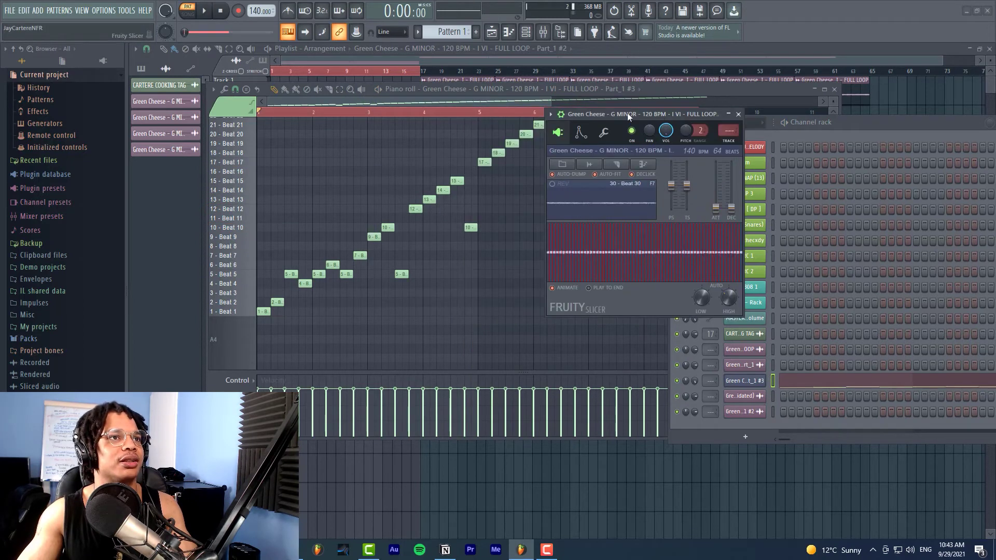
pyautogui.press('space')
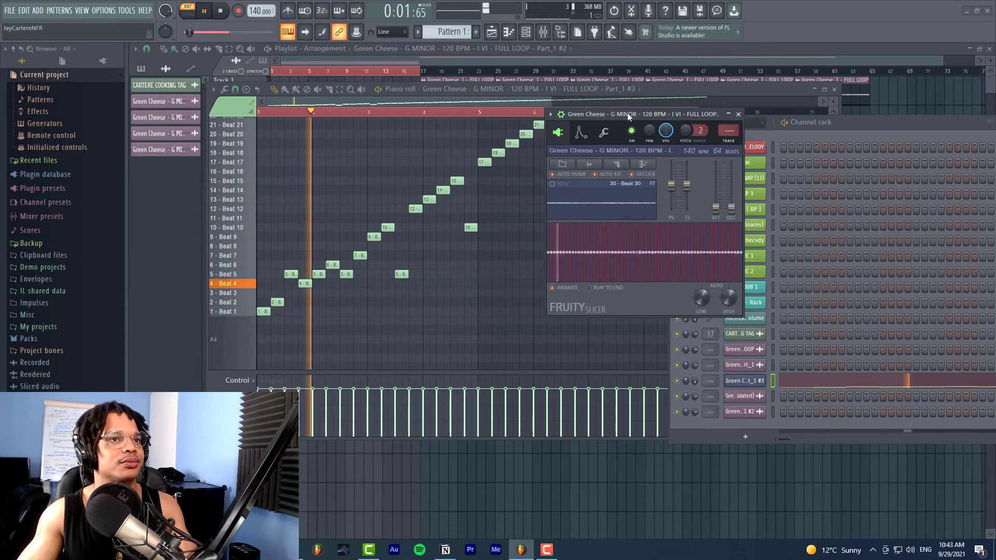
pyautogui.press('space')
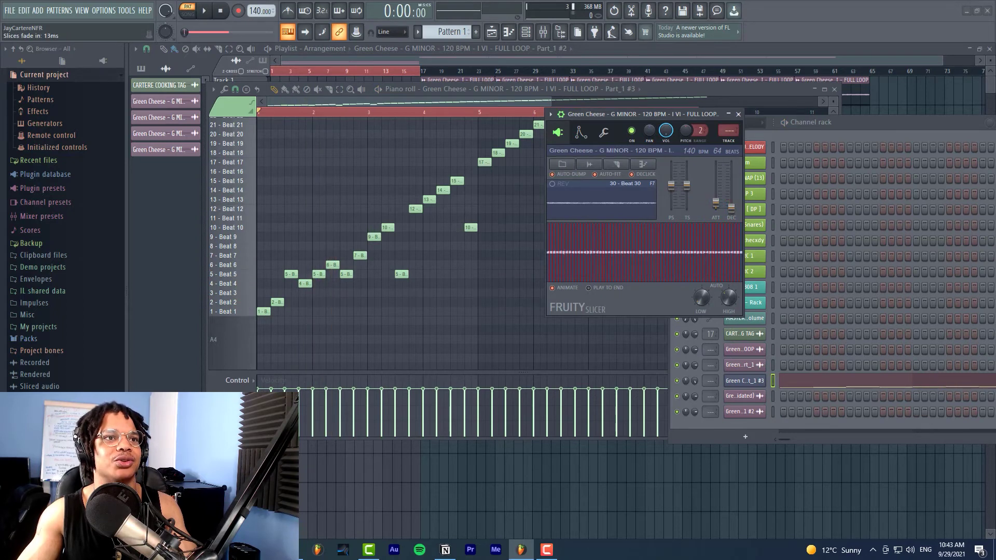
# Replay the rearranged pattern through bar 8, moving the Fruity Slicer and Channel rack windows clear of the notes
pyautogui.press('space')
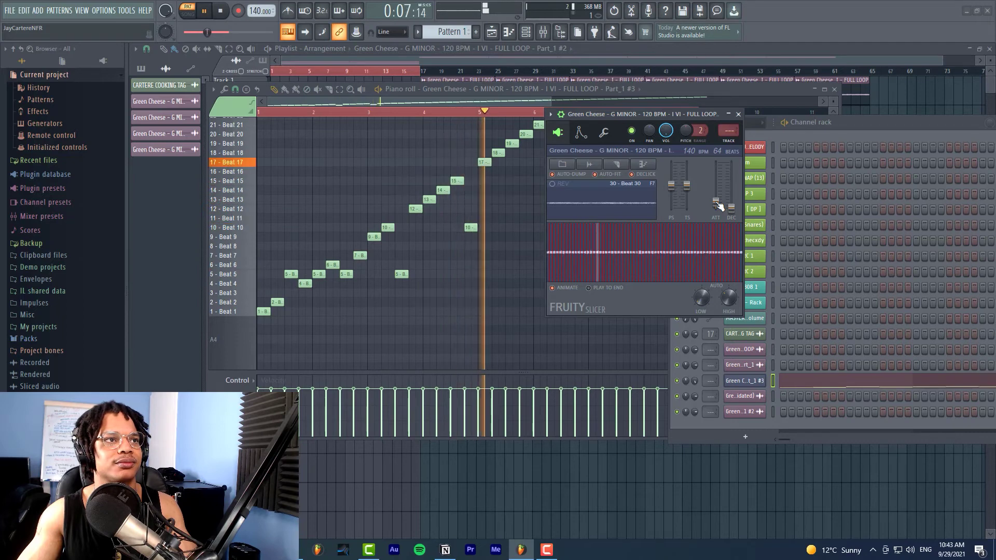
pyautogui.click(669, 145)
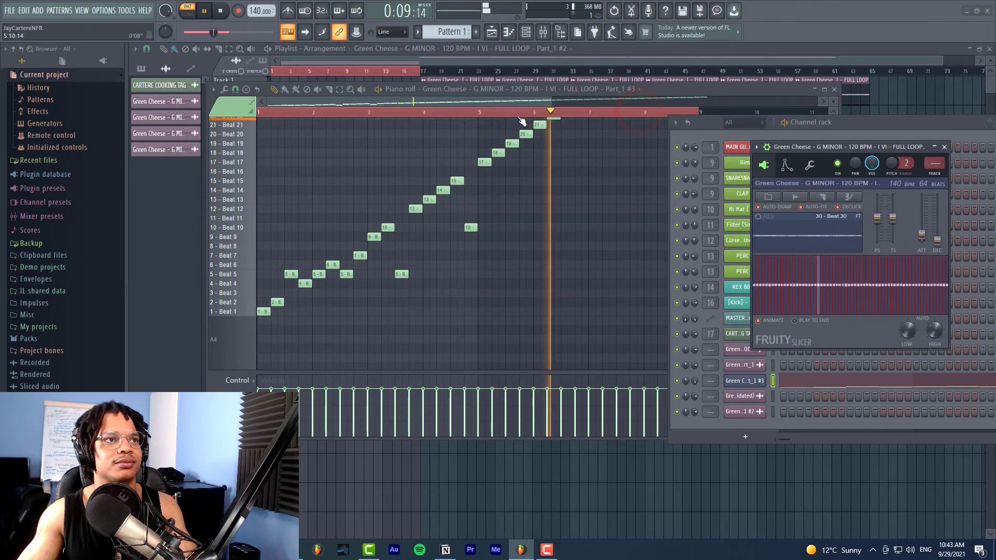
pyautogui.moveTo(714, 120); pyautogui.dragTo(809, 153)
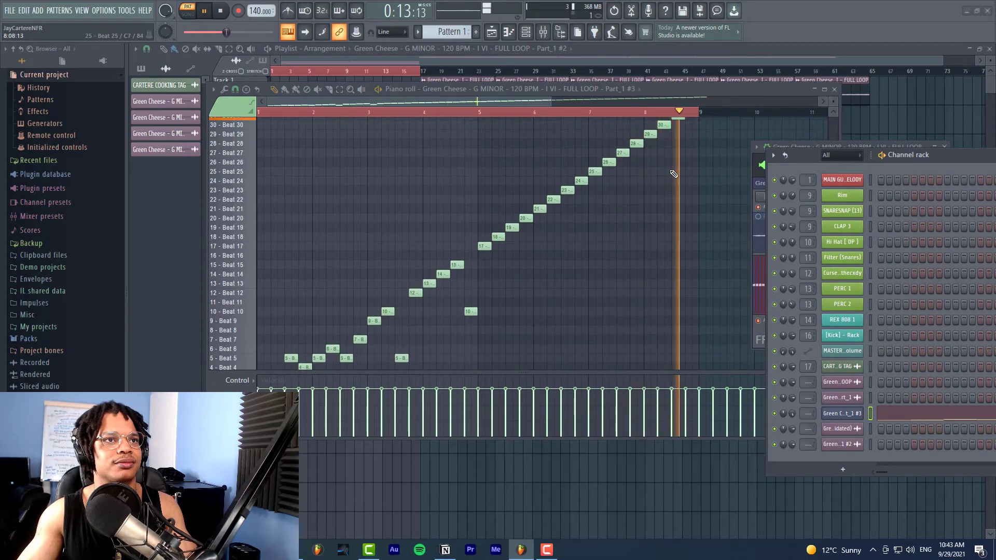
pyautogui.scroll(2, 673, 174)
pyautogui.scroll(-3, 613, 187)
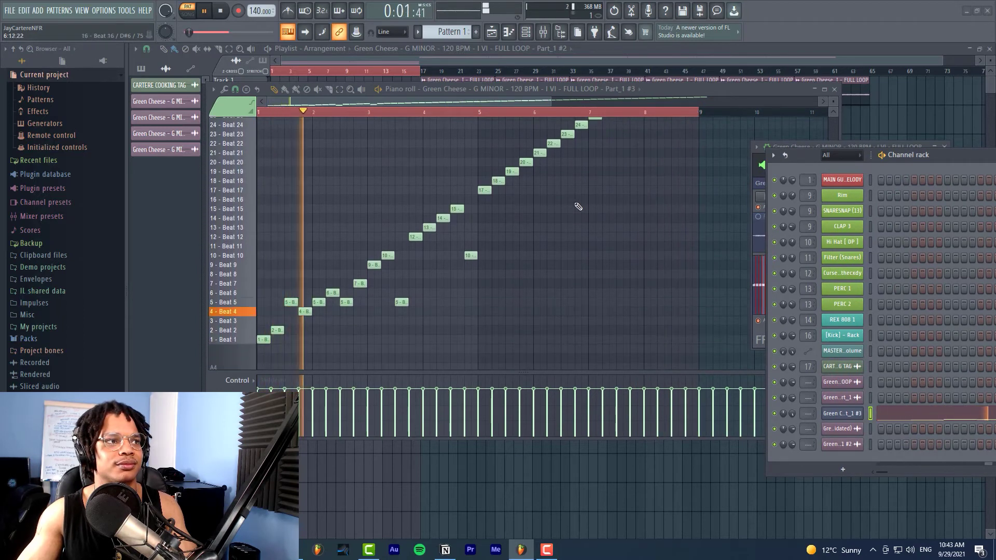
pyautogui.press('space')
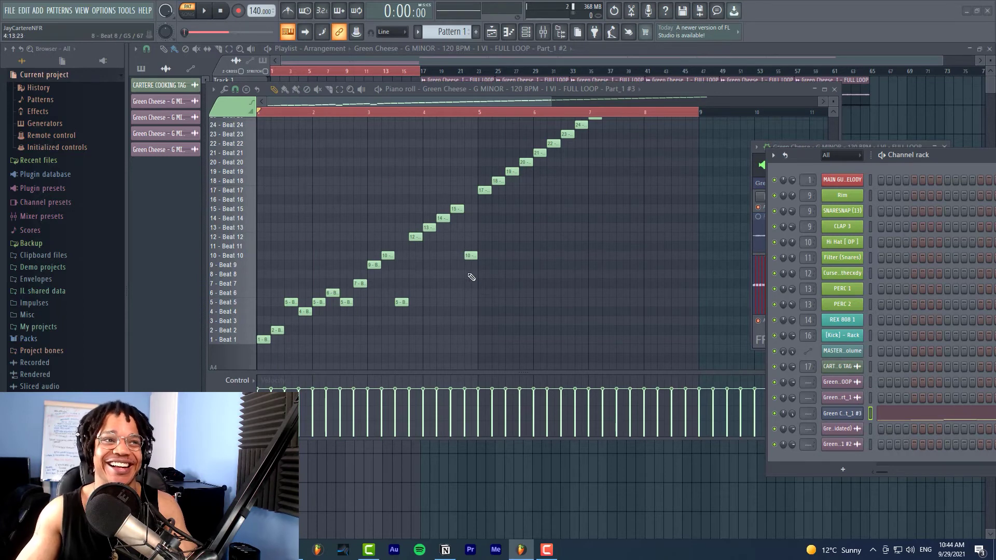
# Audition the slices in bars 2 and 3, move the last slice note of bar 2 to Beat 10, and replay the pattern
pyautogui.scroll(3, 472, 277)
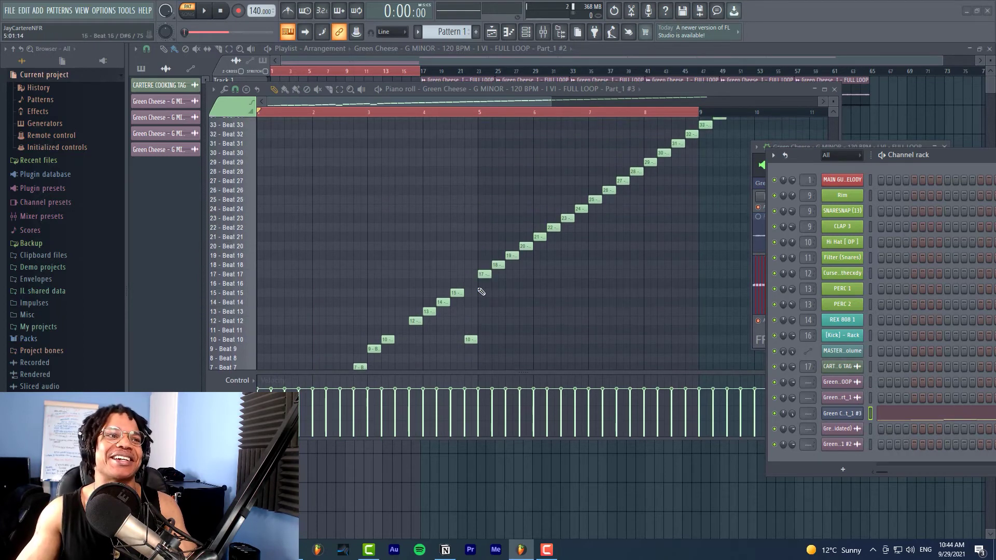
pyautogui.scroll(-4, 472, 291)
pyautogui.click(400, 273)
pyautogui.click(401, 273)
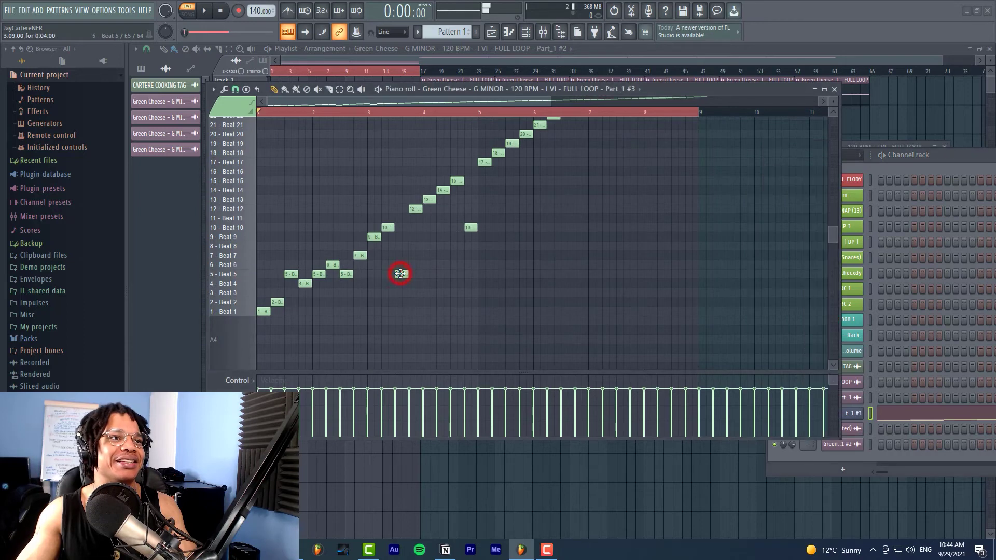
pyautogui.click(358, 255)
pyautogui.press('space')
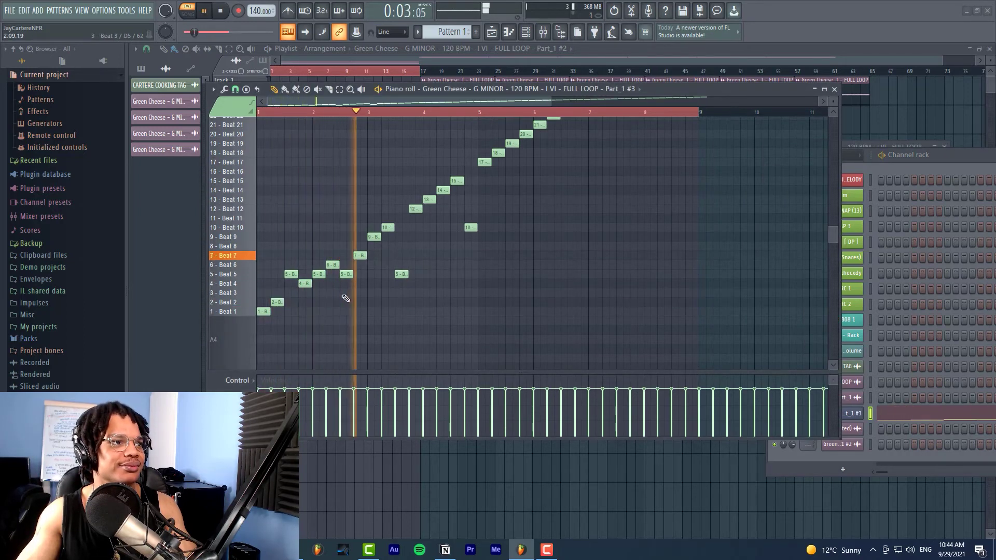
pyautogui.press('space')
pyautogui.click(357, 246)
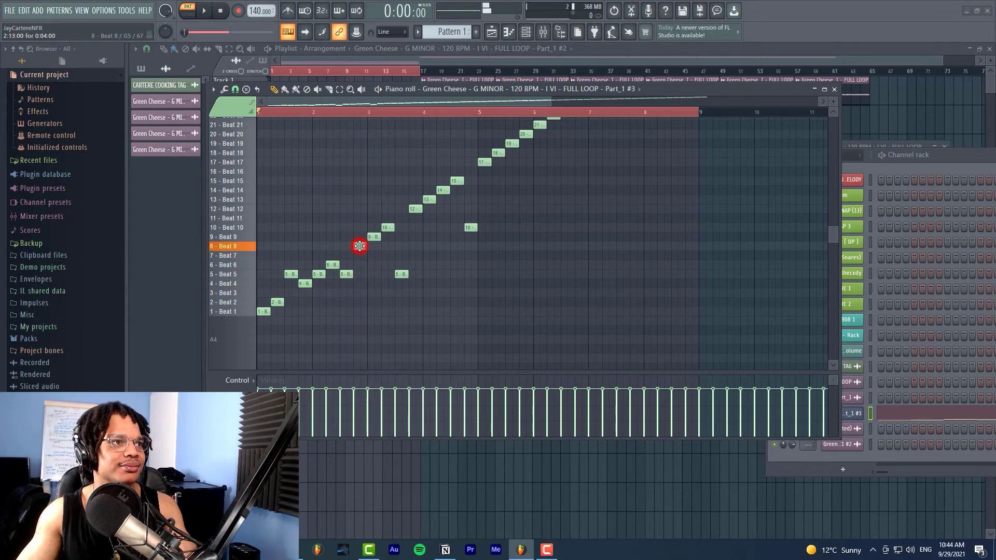
pyautogui.moveTo(360, 246)
pyautogui.mouseDown()
pyautogui.moveTo(345, 274)
pyautogui.moveTo(358, 227)
pyautogui.mouseUp()
pyautogui.press('space')
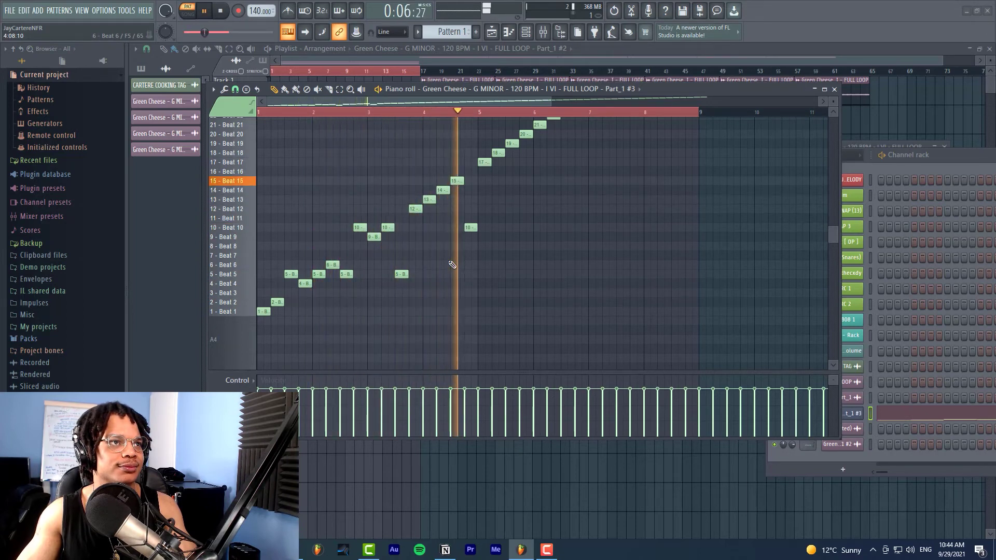
pyautogui.press('space')
# Select the slice notes in bars 5 to 8, from Beat 17 to Beat 32, and look over their sequence
pyautogui.moveTo(493, 239); pyautogui.dragTo(705, 117)
pyautogui.scroll(-1, 629, 215)
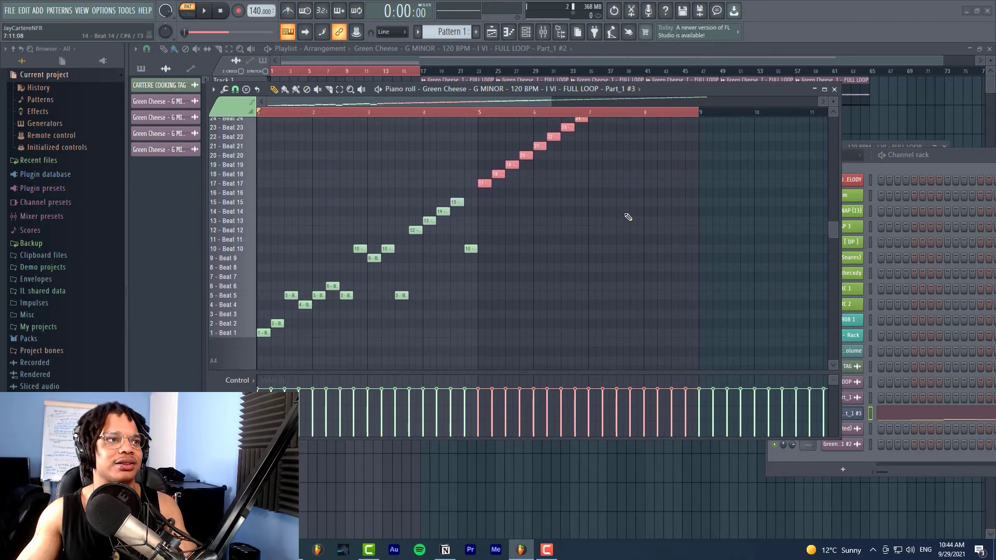
pyautogui.scroll(2, 607, 212)
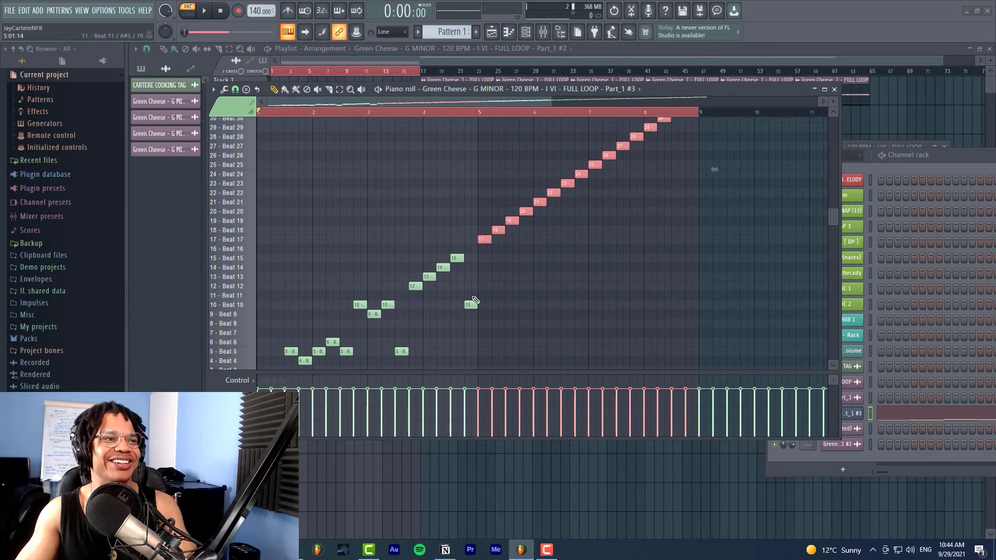
pyautogui.scroll(3, 293, 349)
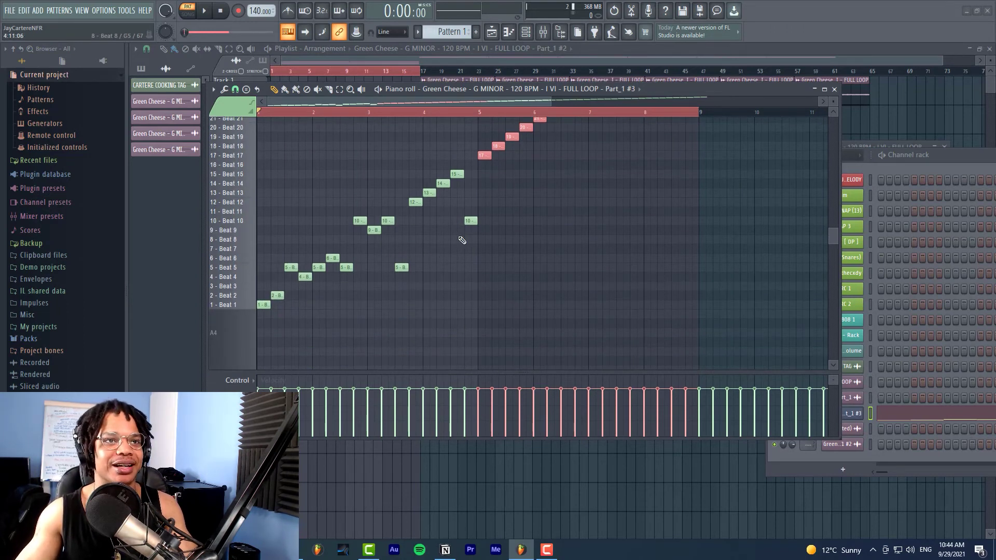
pyautogui.scroll(5, 662, 213)
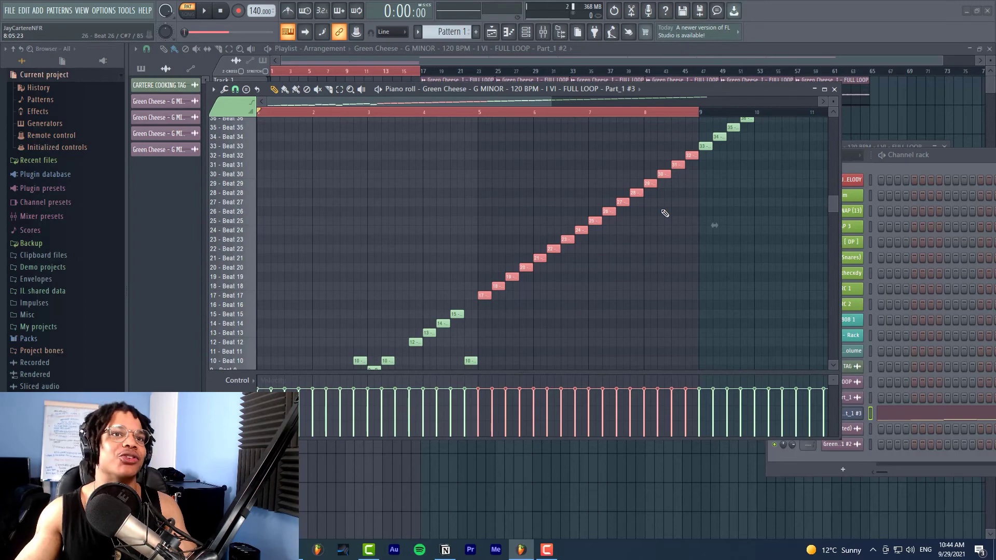
# Close the piano roll, play the pattern briefly, and move the Channel rack off the playlist's first 16 bars
pyautogui.click(834, 90)
pyautogui.moveTo(931, 155); pyautogui.dragTo(569, 103)
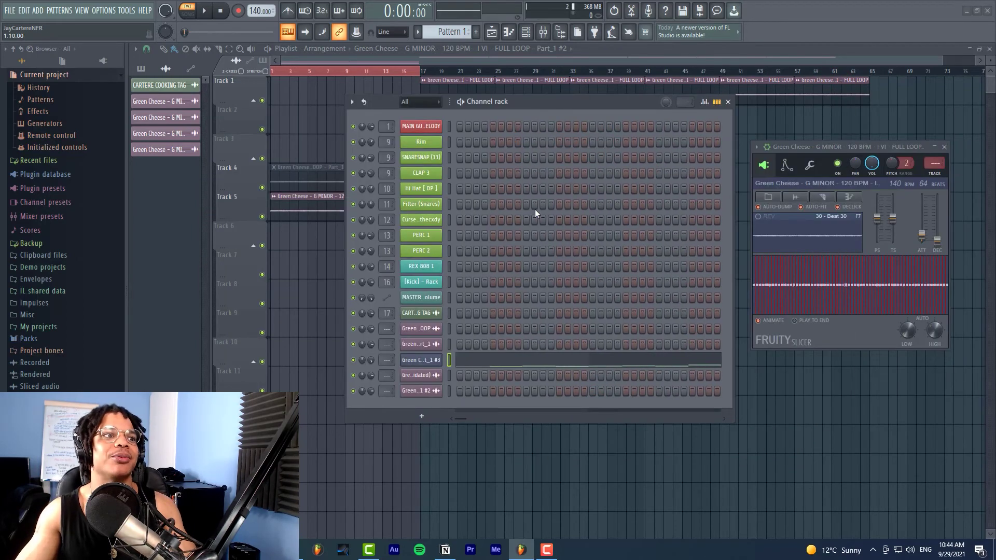
pyautogui.press('space')
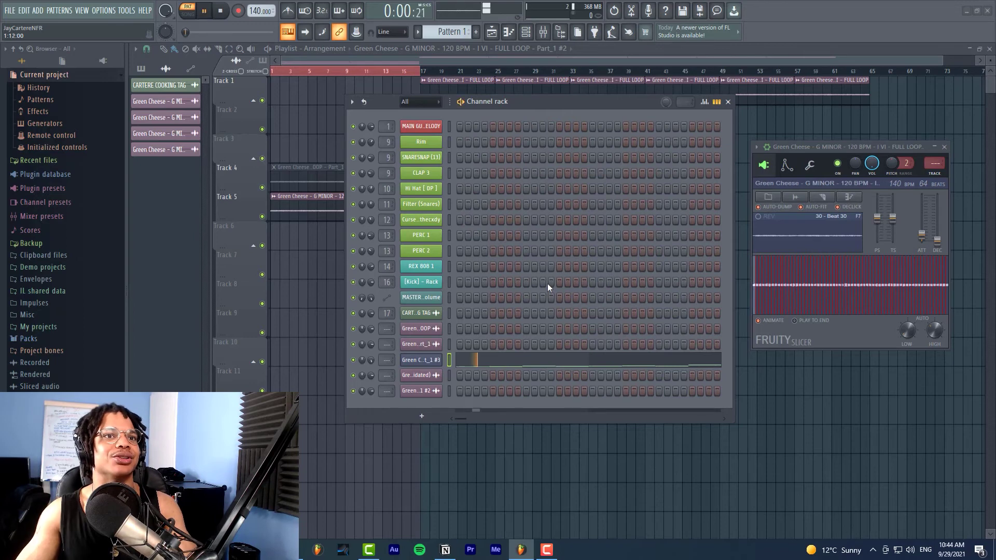
pyautogui.press('space')
pyautogui.moveTo(349, 98); pyautogui.dragTo(539, 113)
# Place Pattern 1 at bar 1 on Track 7 with Track 5 muted, and consolidate it into an audio clip
pyautogui.click(312, 266)
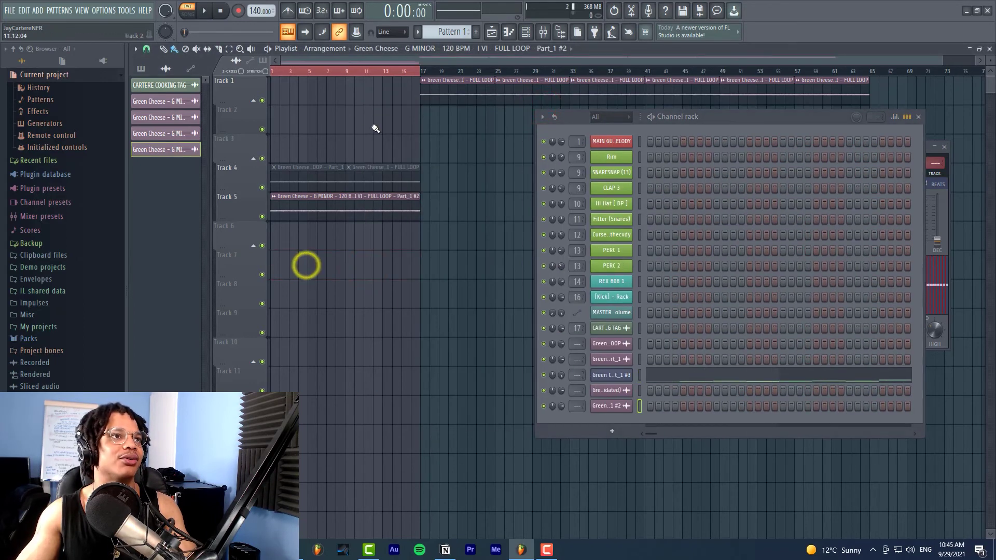
pyautogui.click(262, 217)
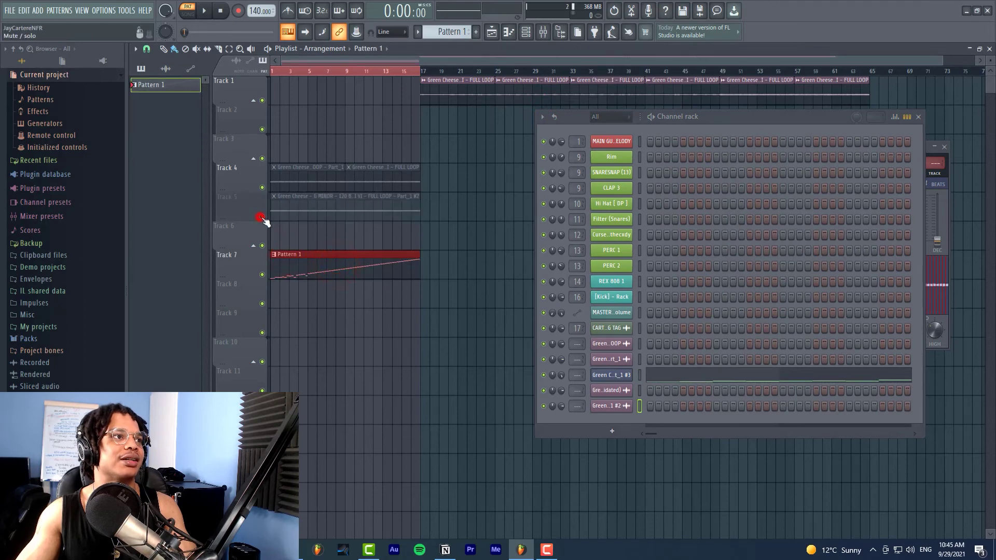
pyautogui.click(355, 332)
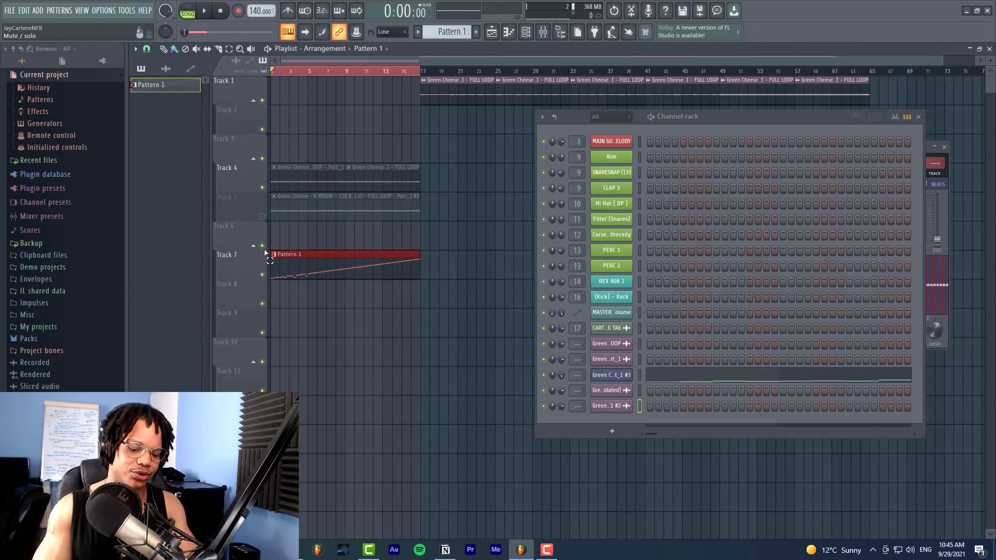
pyautogui.hotkey('ctrl', 'alt', 'c')
pyautogui.click(575, 415)
# Normalize the consolidated Pattern 1 clip, lower its channel volume, and play it back in the playlist
pyautogui.click(334, 273)
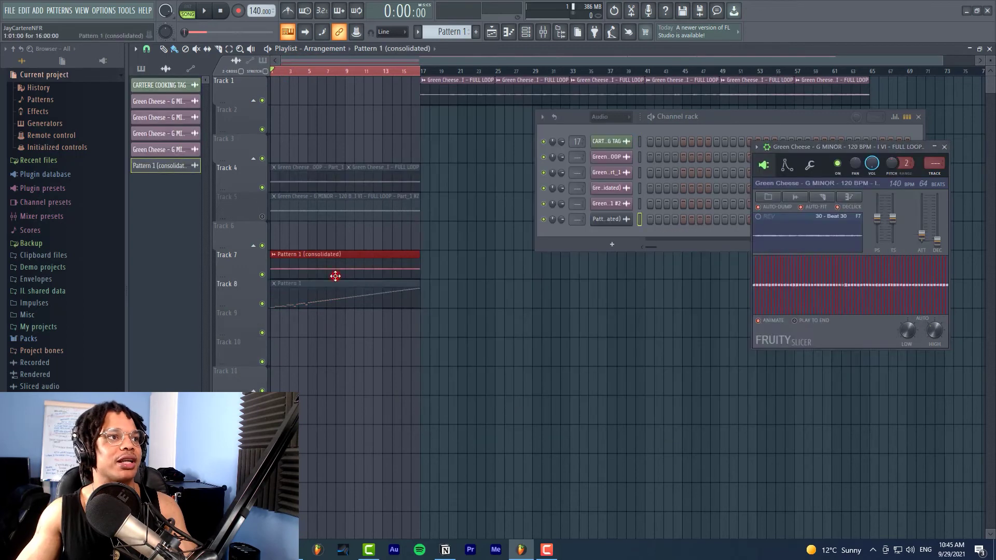
pyautogui.click(388, 286)
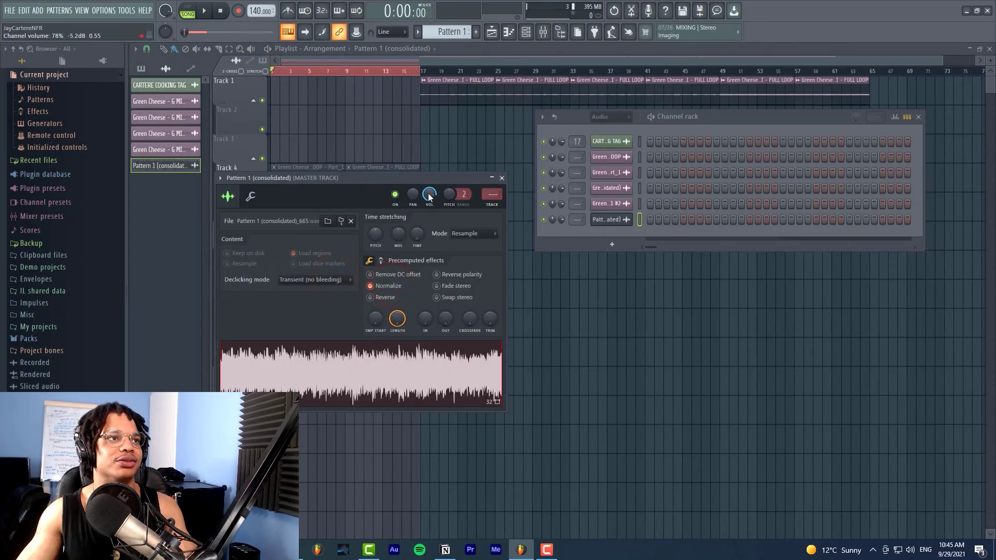
pyautogui.moveTo(429, 194); pyautogui.dragTo(429, 223)
pyautogui.press('space')
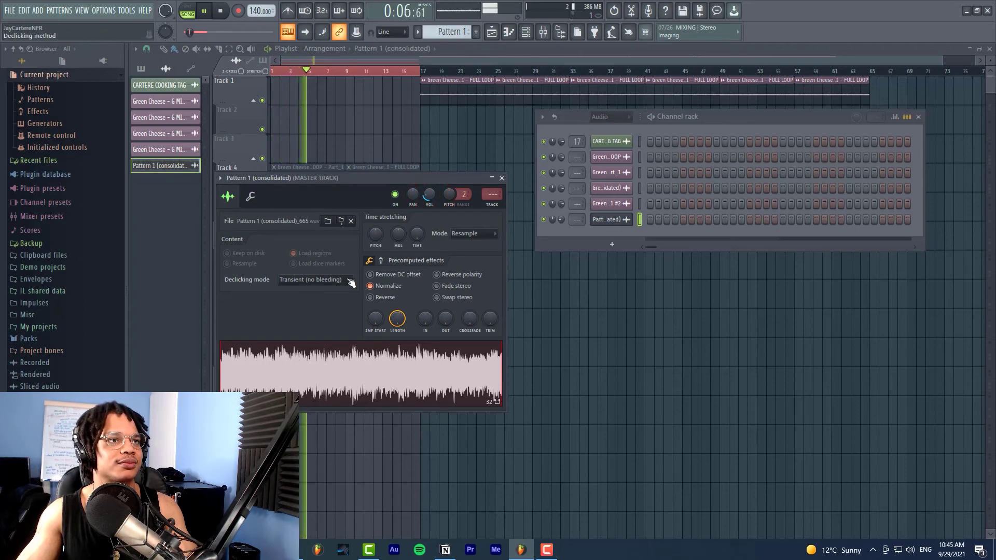
pyautogui.click(502, 179)
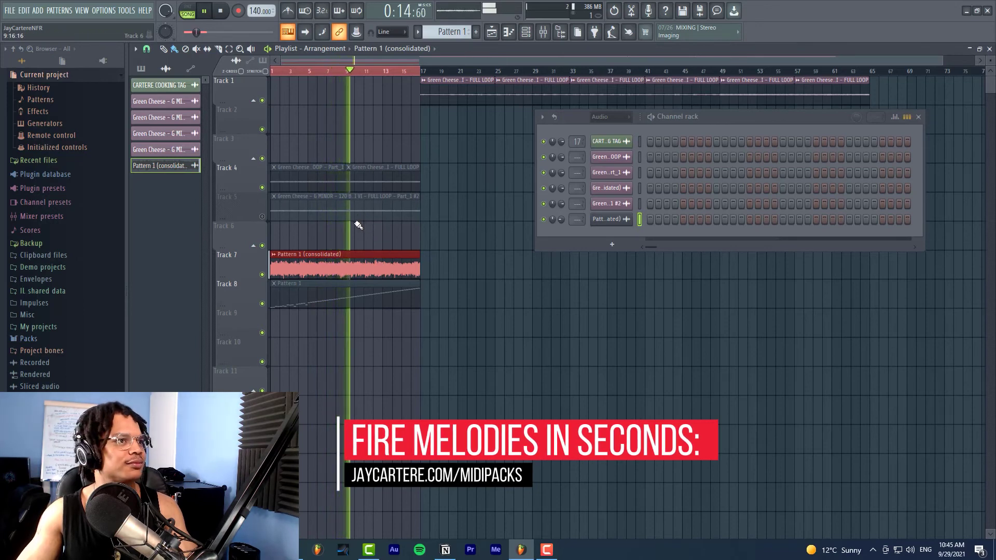
pyautogui.press('space')
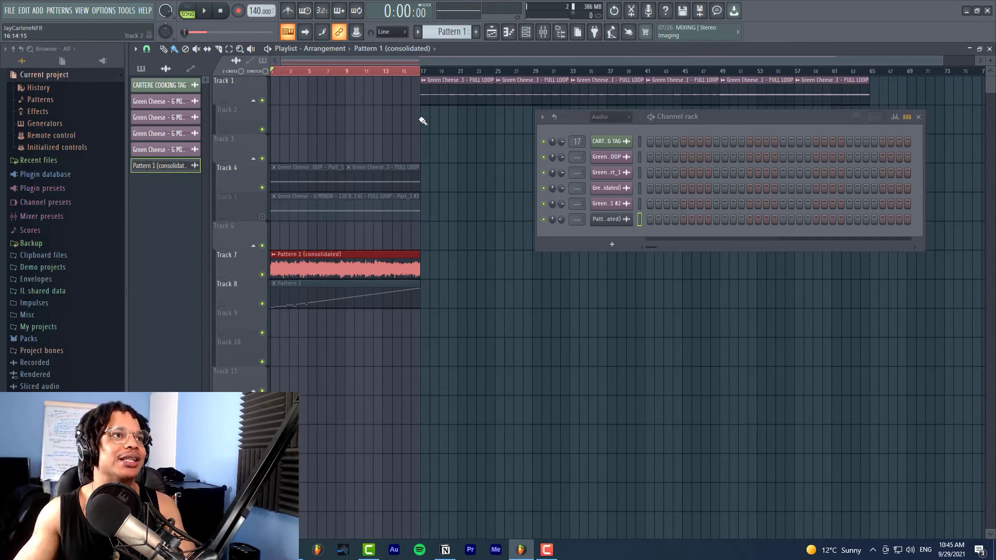
# Set the consolidated Pattern 1 clip's time-stretching pitch shift to +300 cents and play it back
pyautogui.scroll(1, 450, 35)
pyautogui.click(311, 255)
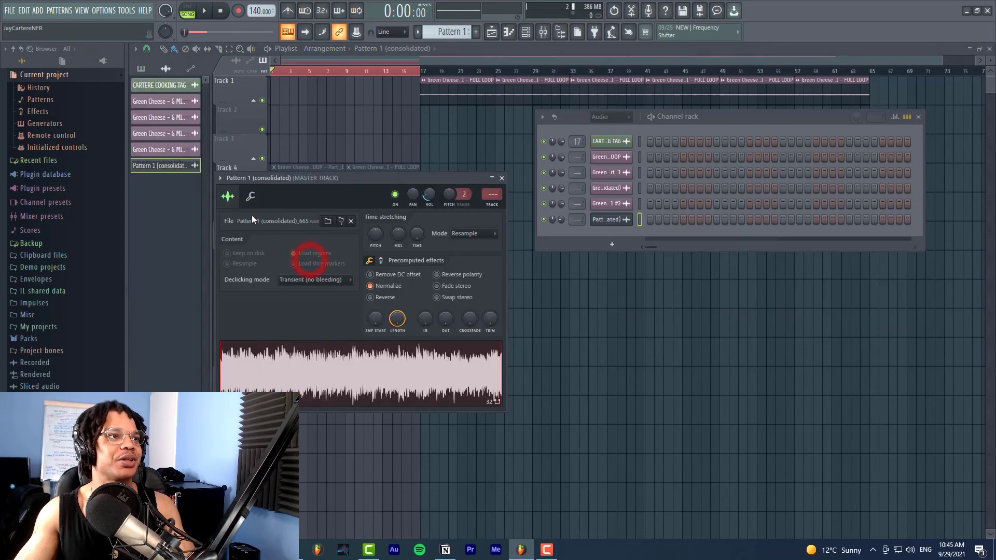
pyautogui.moveTo(356, 225)
pyautogui.mouseDown()
pyautogui.moveTo(367, 354)
pyautogui.moveTo(348, 182)
pyautogui.moveTo(357, 209)
pyautogui.mouseUp()
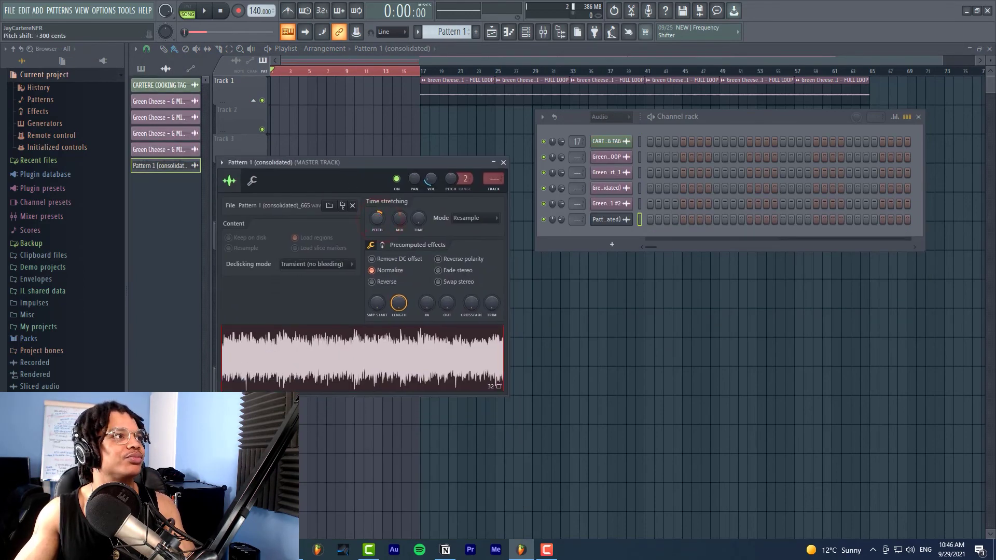
pyautogui.click(503, 163)
pyautogui.press('space')
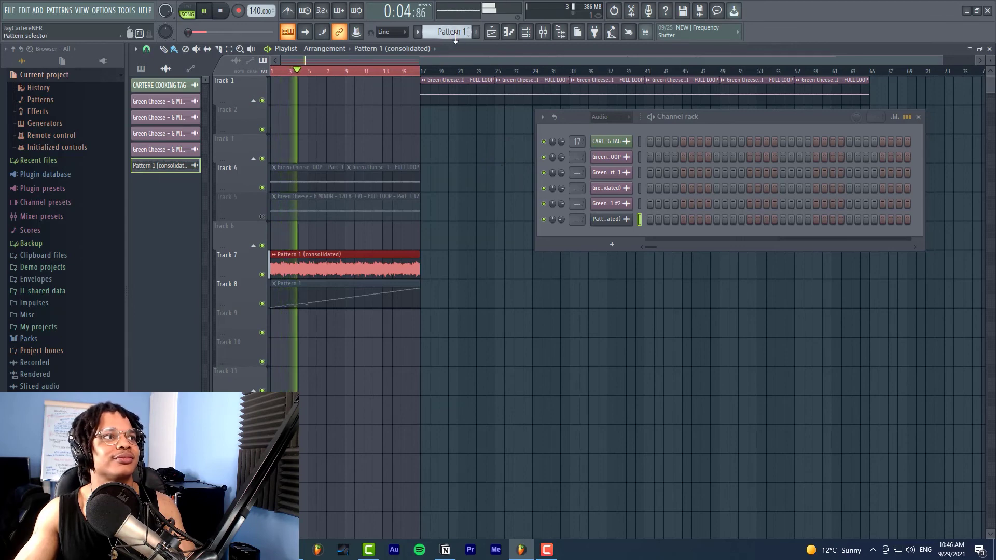
# Stop playback and open the MAIN GUITAR MELODY channel of Pattern 1 in the piano roll
pyautogui.scroll(-1, 455, 39)
pyautogui.scroll(1, 455, 39)
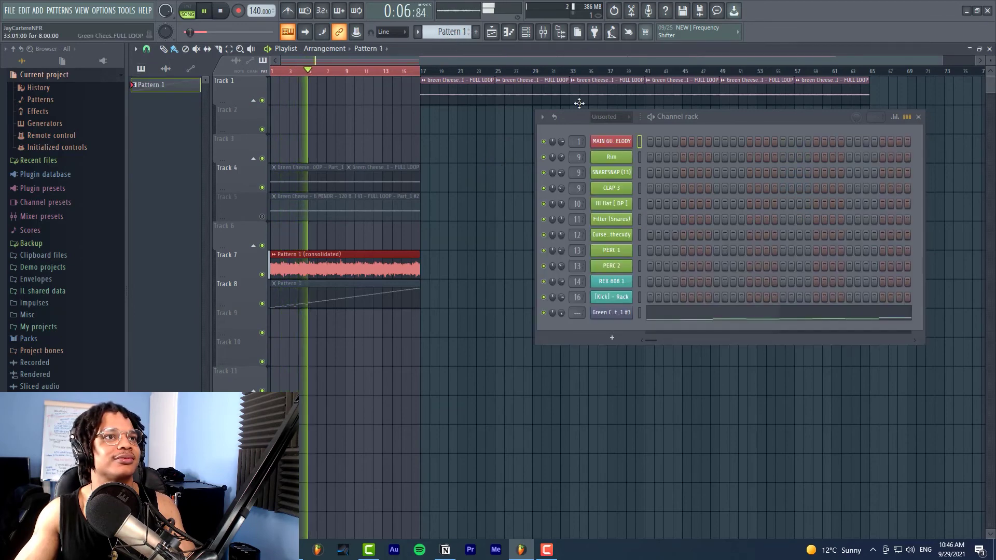
pyautogui.press('space')
pyautogui.rightClick(612, 142)
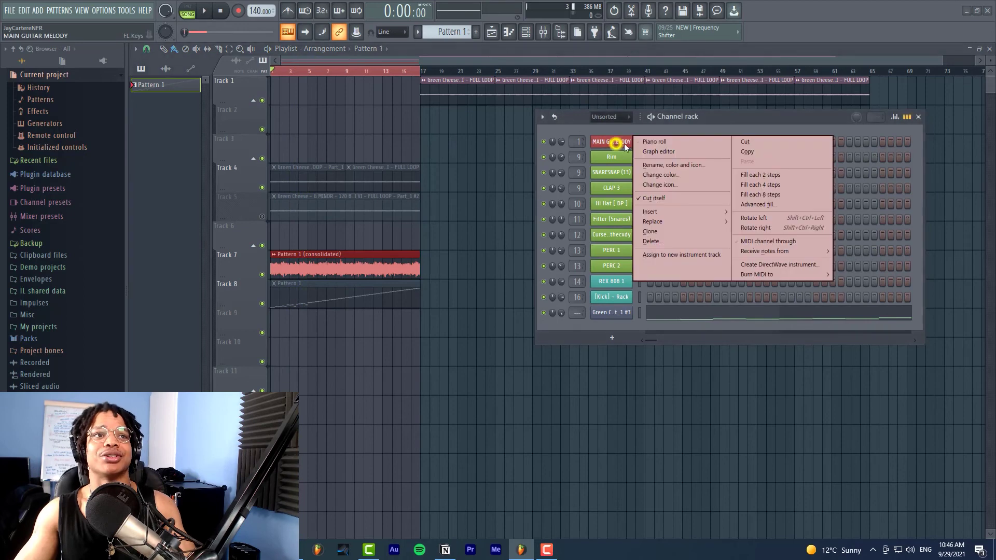
pyautogui.click(655, 141)
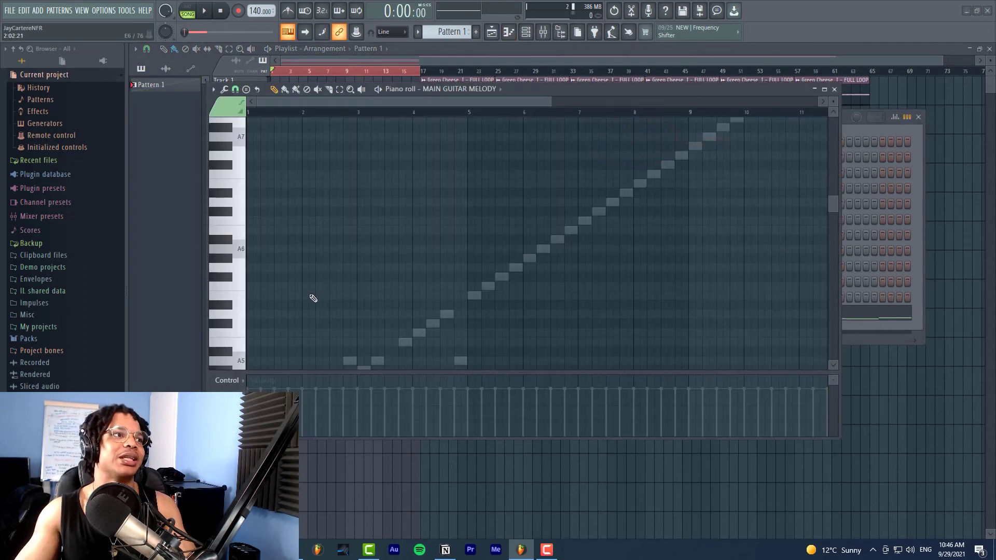
# Add a one-beat note at the start of bar 1 in the MAIN GUITAR MELODY piano roll and raise it to A#5
pyautogui.scroll(-4, 317, 294)
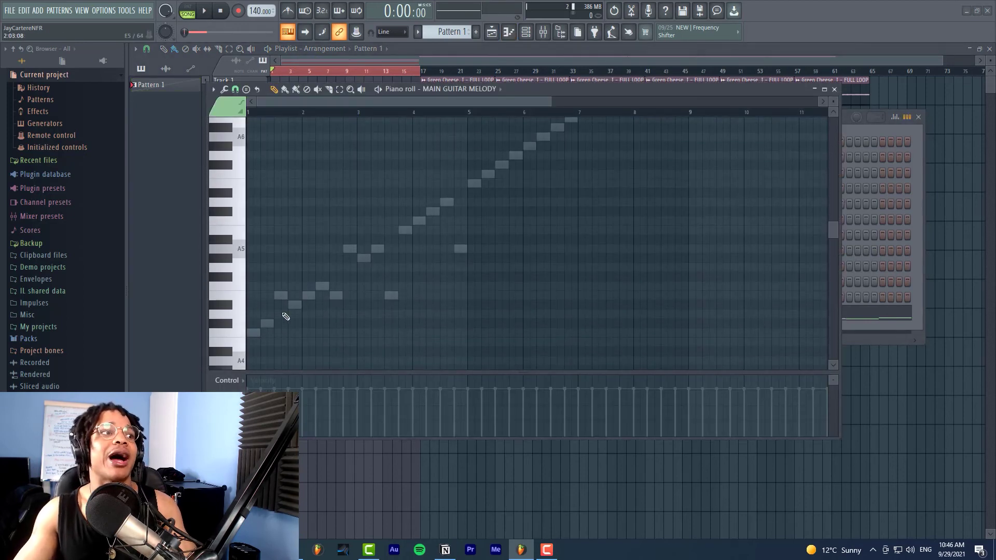
pyautogui.scroll(-3, 275, 313)
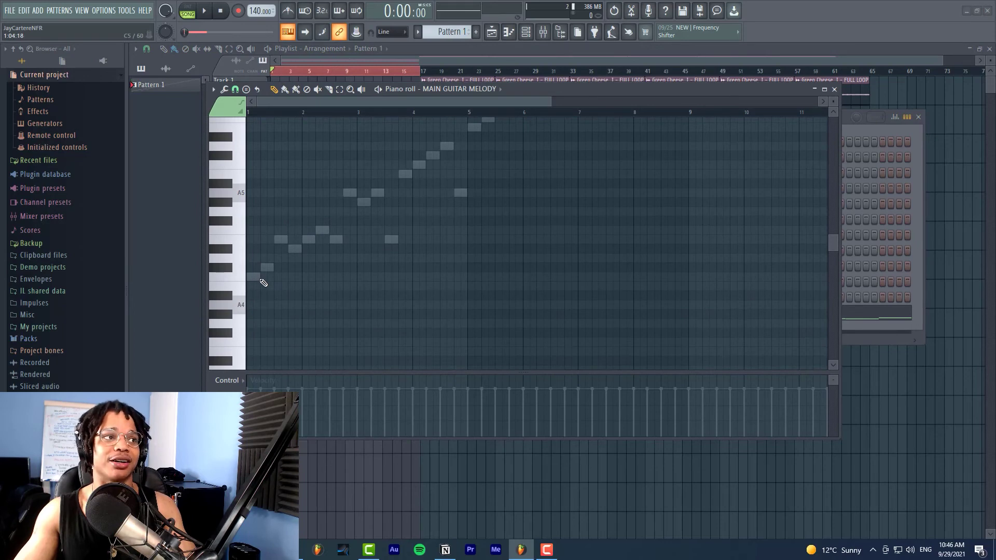
pyautogui.moveTo(254, 276); pyautogui.dragTo(248, 214)
pyautogui.scroll(2, 249, 233)
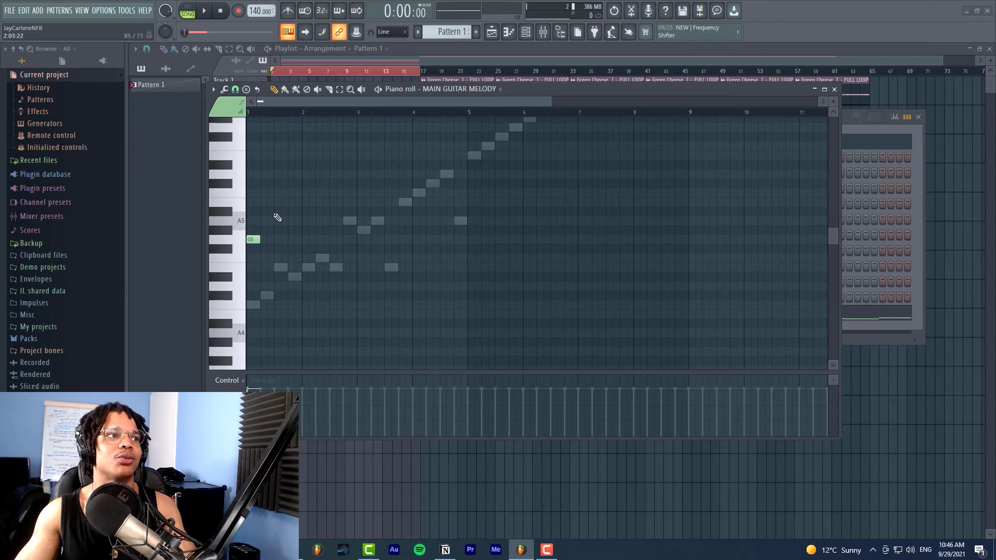
pyautogui.moveTo(551, 101); pyautogui.dragTo(372, 102)
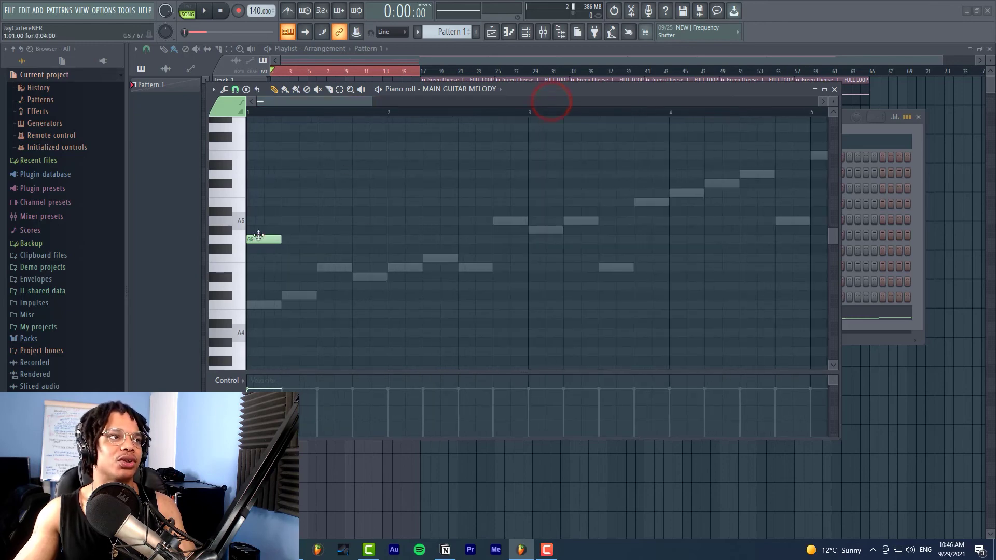
pyautogui.moveTo(257, 240); pyautogui.dragTo(264, 214)
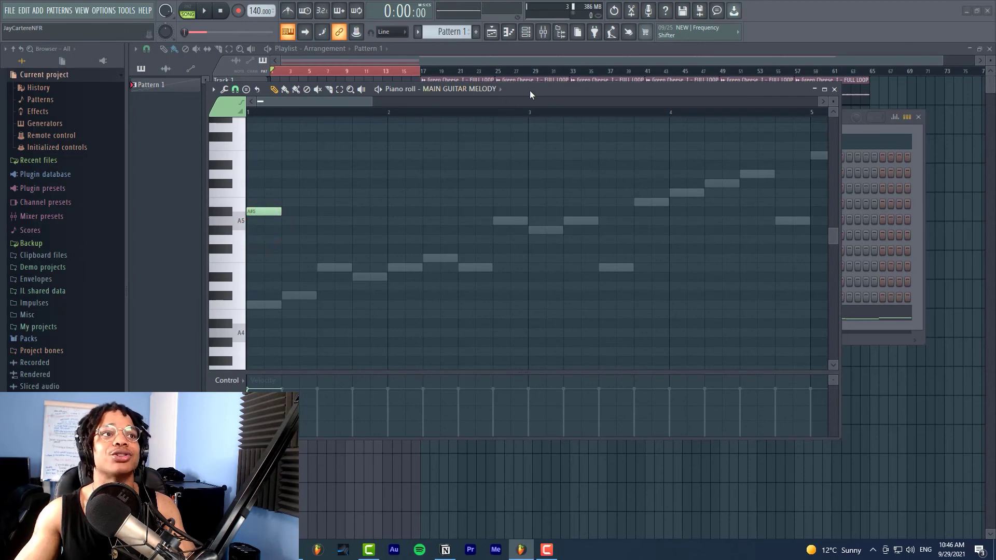
# Move the piano roll clear of the Track 7 clip and open the consolidated Pattern 1 clip's channel settings beside it
pyautogui.moveTo(530, 90); pyautogui.dragTo(840, 111)
pyautogui.click(829, 122)
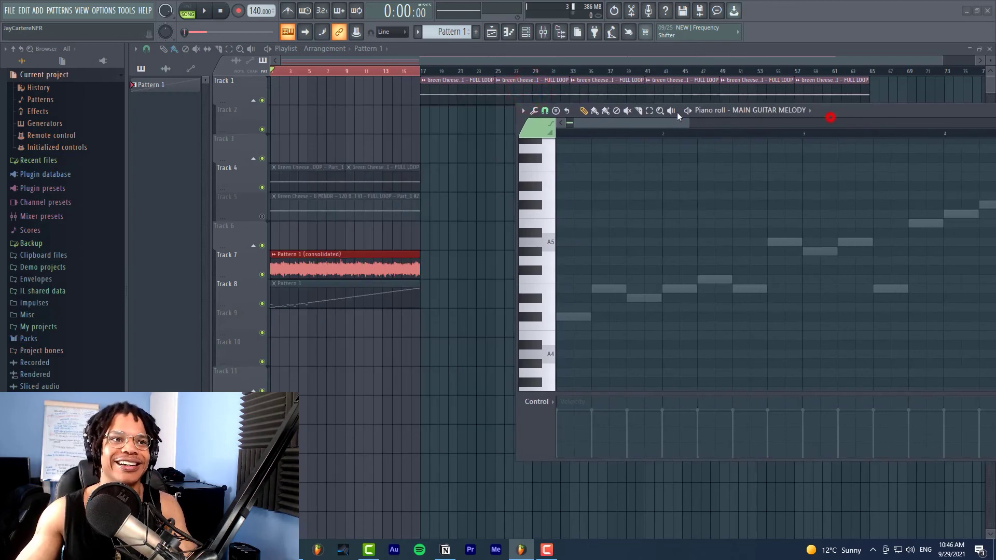
pyautogui.click(694, 123)
pyautogui.moveTo(878, 119); pyautogui.dragTo(706, 127)
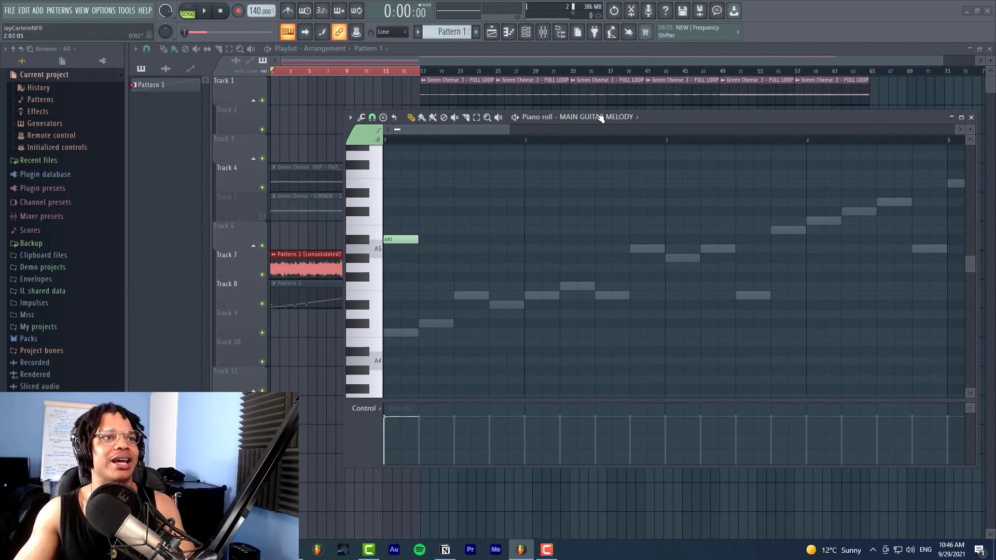
pyautogui.moveTo(686, 115); pyautogui.dragTo(790, 118)
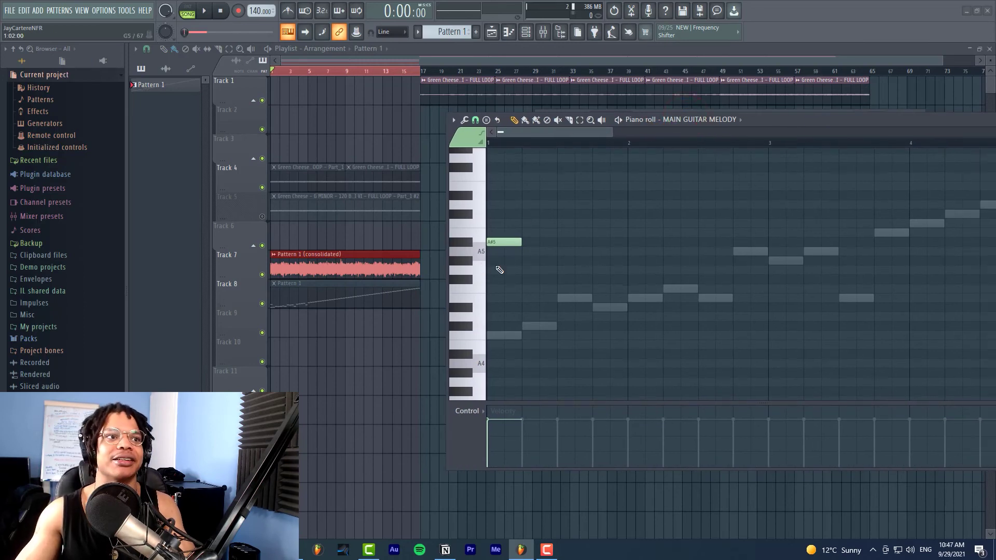
pyautogui.moveTo(511, 239)
pyautogui.mouseDown()
pyautogui.moveTo(511, 269)
pyautogui.moveTo(499, 245)
pyautogui.mouseUp()
pyautogui.doubleClick(383, 266)
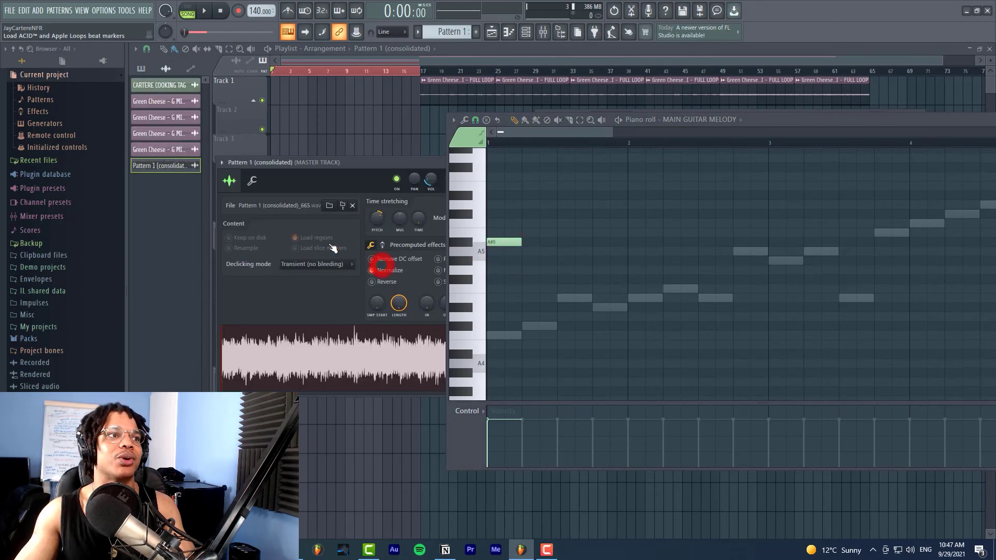
pyautogui.moveTo(398, 160); pyautogui.dragTo(300, 154)
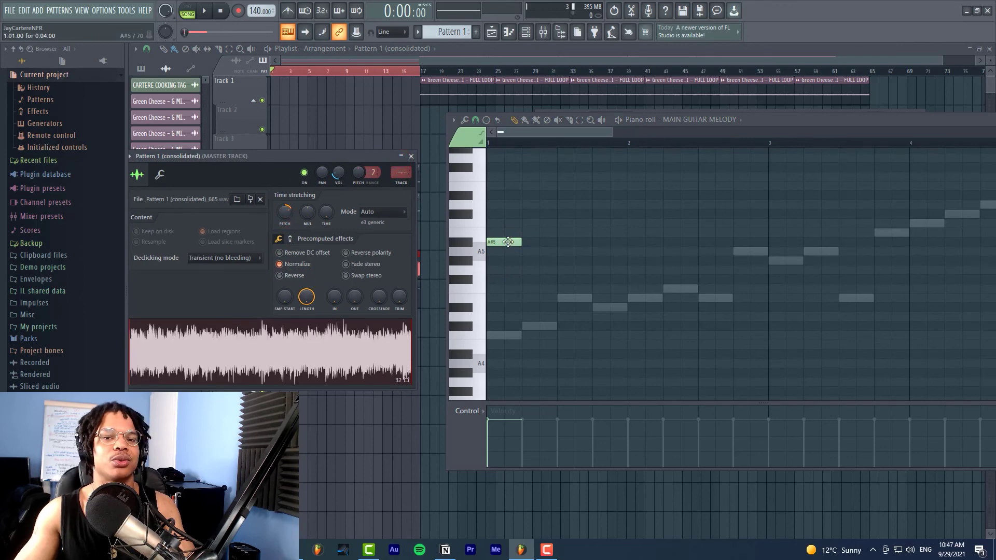
# Raise the A#5 note in the MAIN GUITAR MELODY piano roll to B5, play back the arrangement, and stop playback
pyautogui.moveTo(508, 242); pyautogui.dragTo(508, 233)
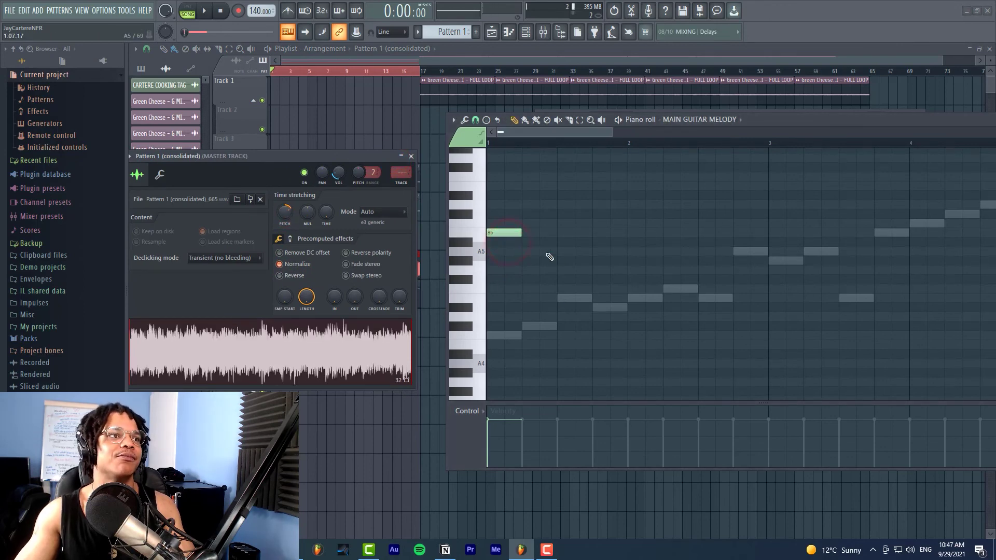
pyautogui.press('space')
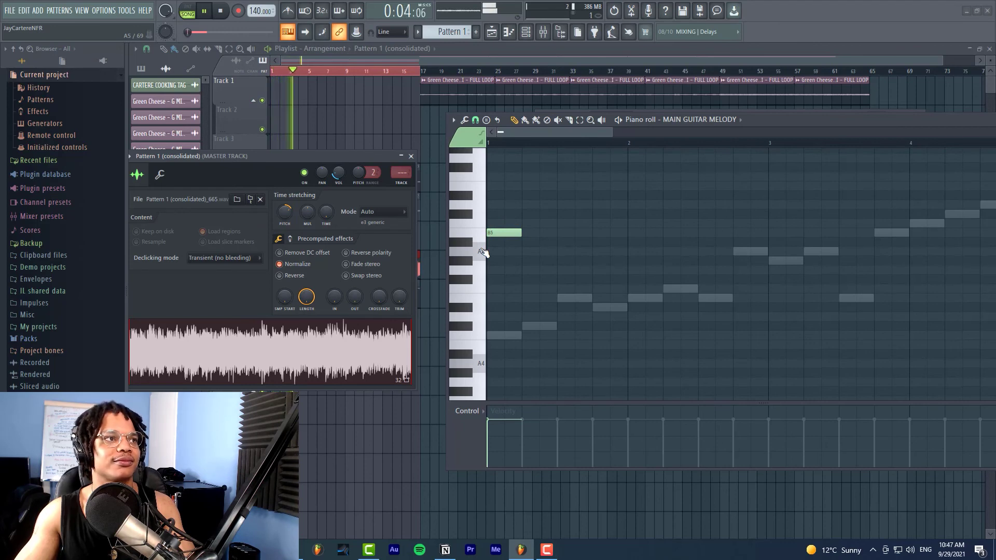
pyautogui.moveTo(310, 158); pyautogui.dragTo(296, 188)
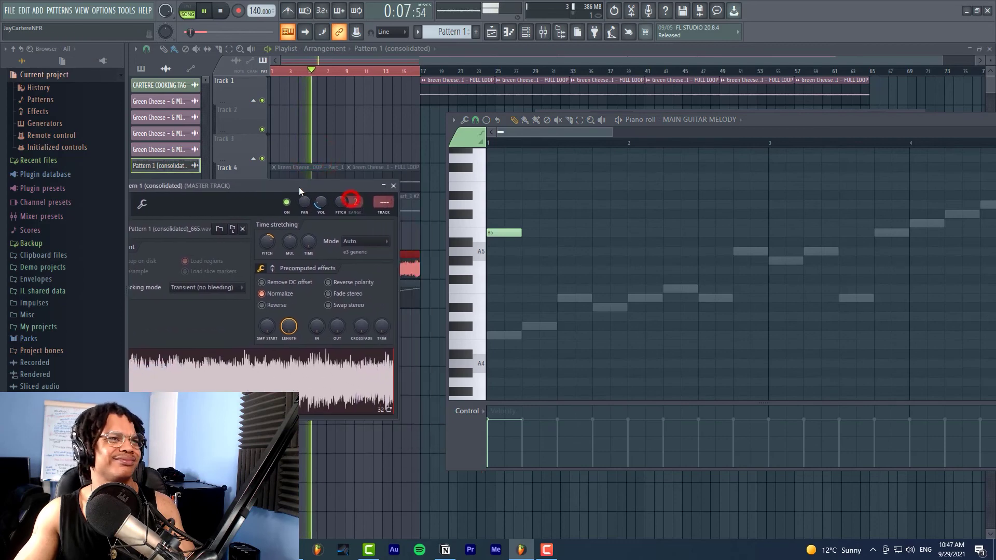
pyautogui.press('space')
# Close the consolidated Pattern 1 clip's channel settings and the MAIN GUITAR MELODY piano roll
pyautogui.click(393, 185)
pyautogui.moveTo(778, 119)
pyautogui.mouseDown()
pyautogui.moveTo(652, 120)
pyautogui.moveTo(633, 105)
pyautogui.moveTo(639, 100)
pyautogui.moveTo(615, 101)
pyautogui.moveTo(632, 104)
pyautogui.mouseUp()
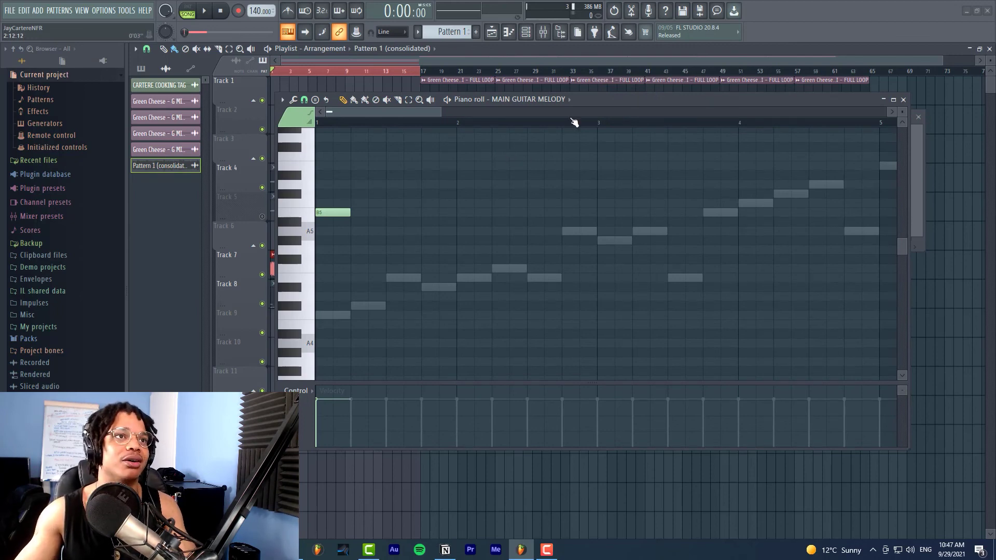
pyautogui.moveTo(441, 111); pyautogui.dragTo(384, 112)
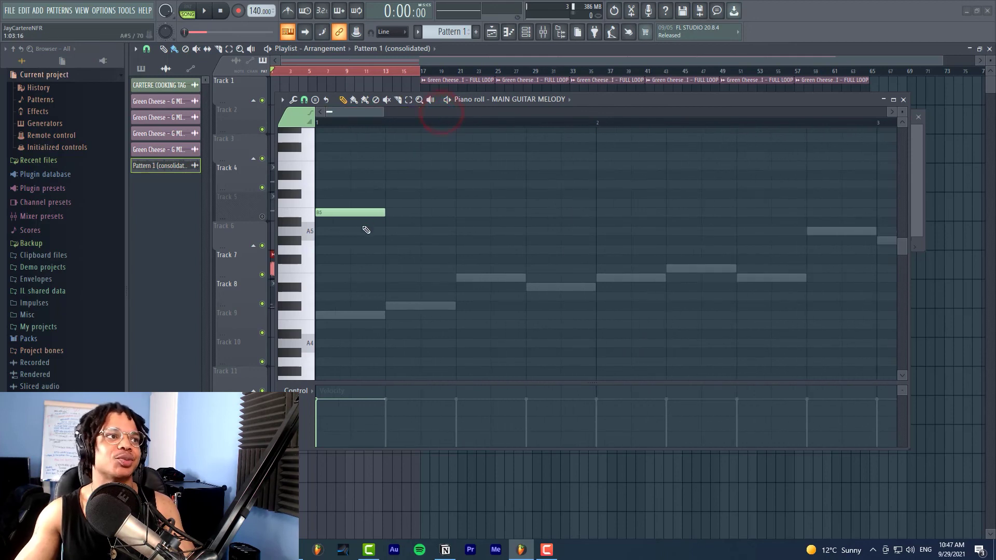
pyautogui.click(904, 100)
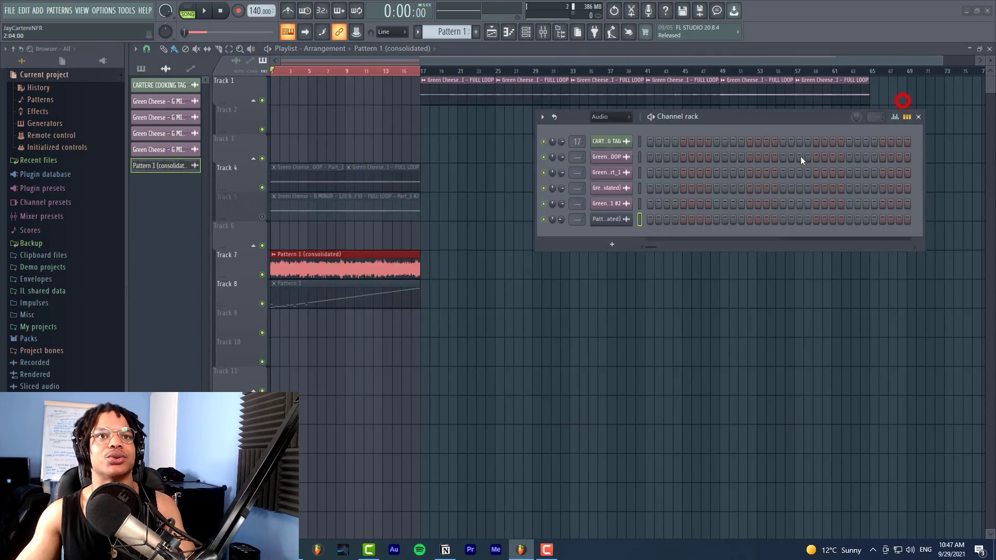